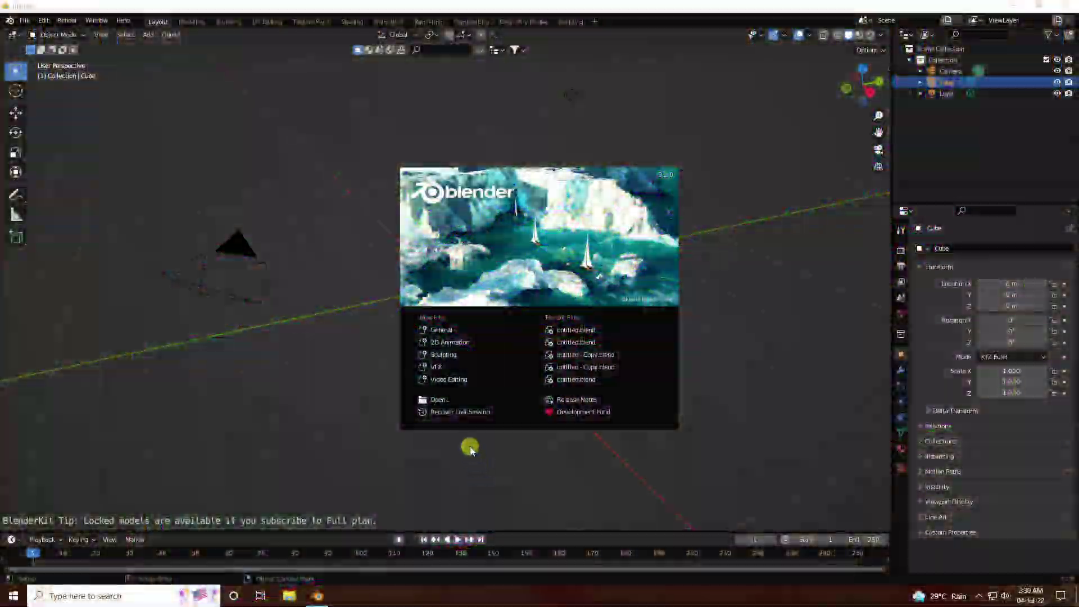
# Step: Delete the default camera, cube and light from the scene
pyautogui.click(448, 329)
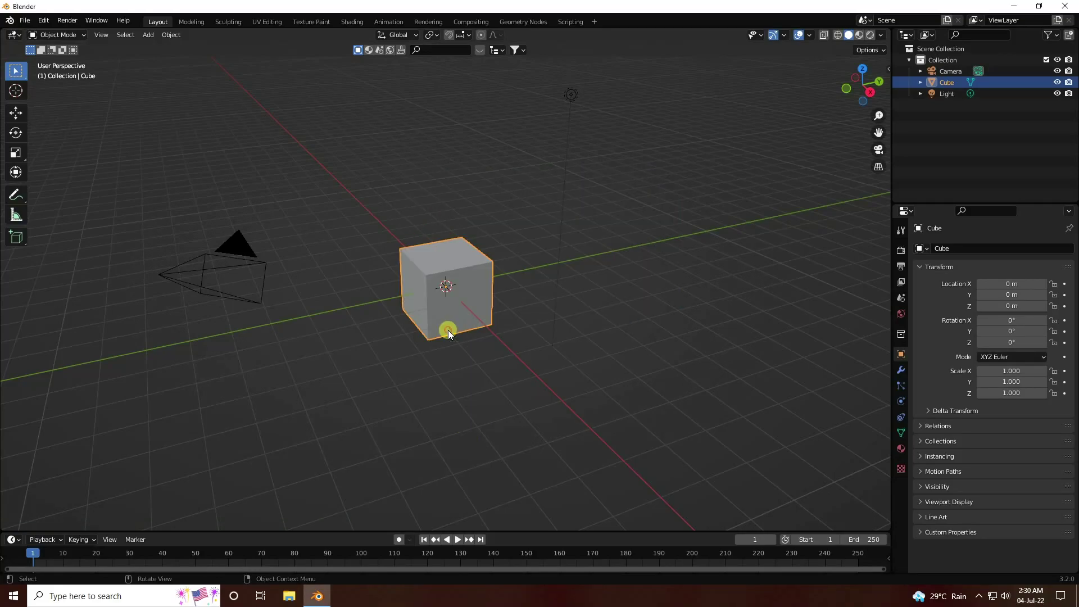
pyautogui.moveTo(208, 183); pyautogui.dragTo(718, 416)
pyautogui.press('Delete')
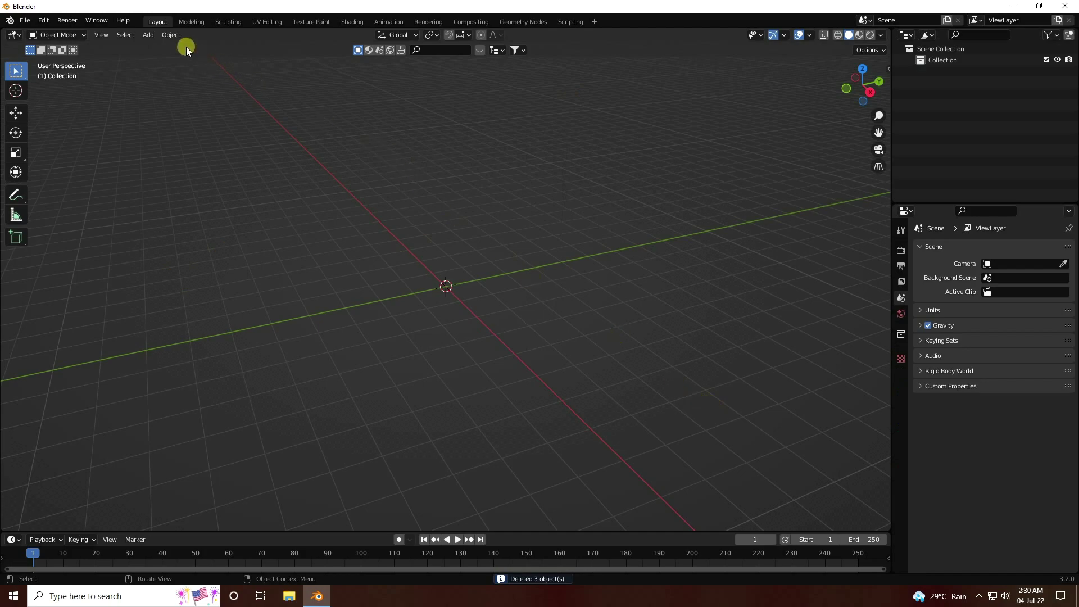
# Step: Add a UV sphere with 64 segments, 32 rings and a 0.5 m radius
pyautogui.click(151, 35)
pyautogui.moveTo(168, 47)
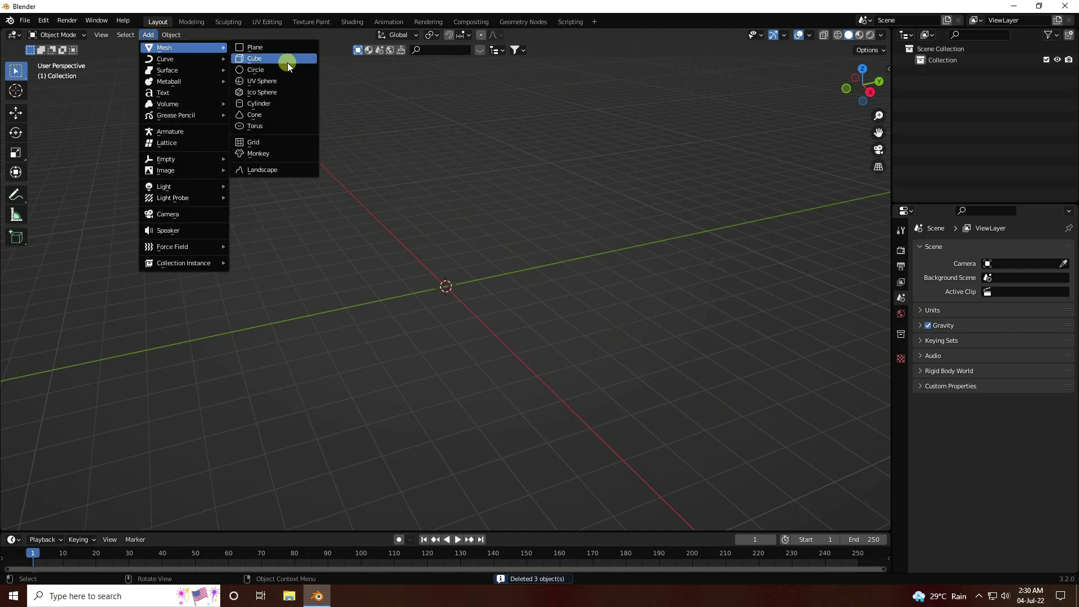
pyautogui.click(281, 81)
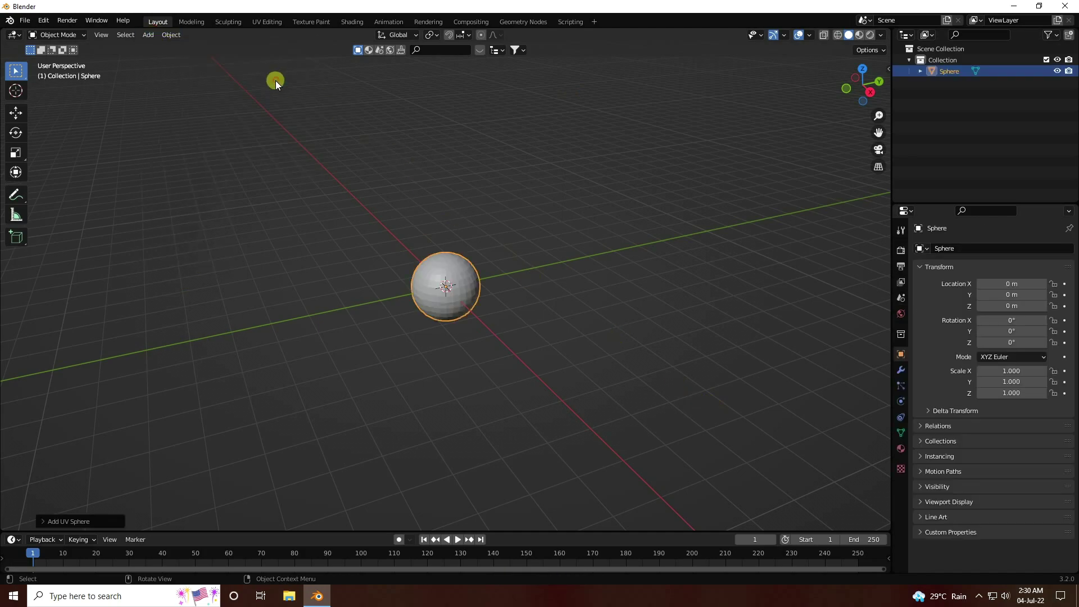
pyautogui.scroll(4, 271, 343)
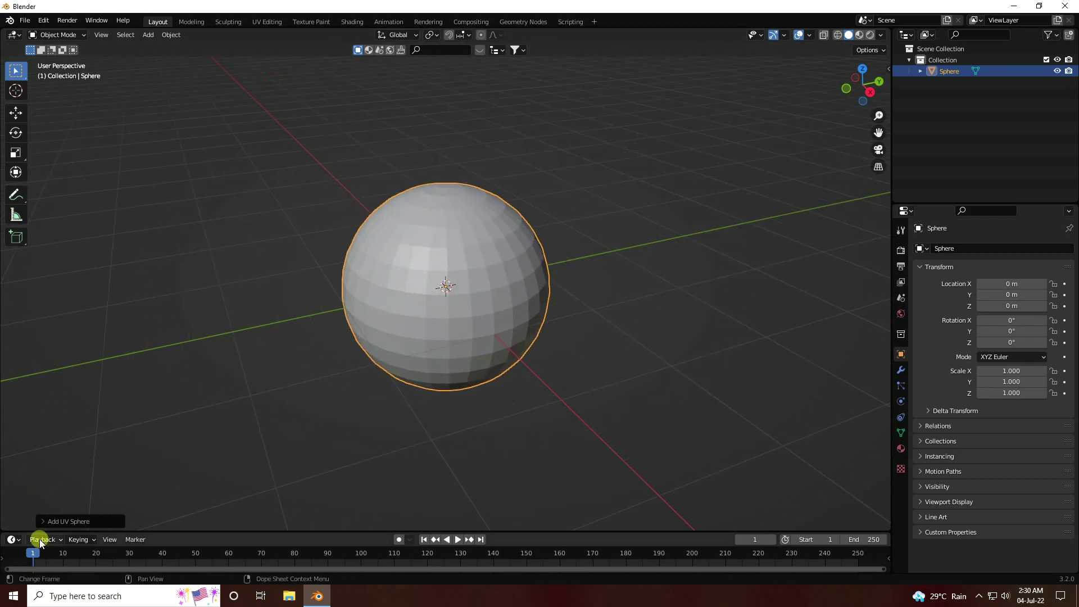
pyautogui.click(48, 521)
pyautogui.click(128, 400)
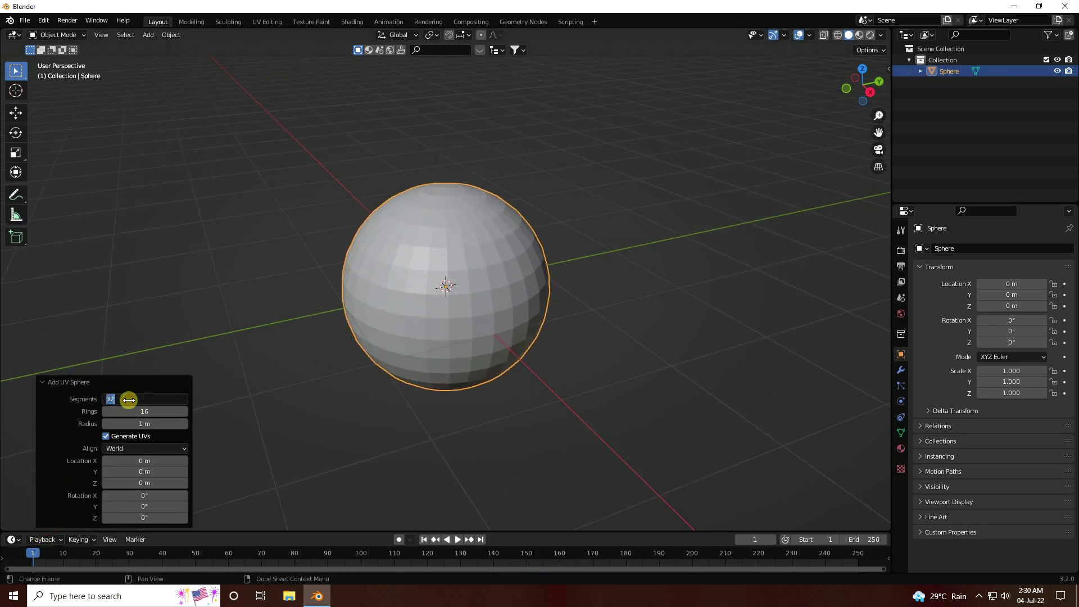
pyautogui.write('64')
pyautogui.press('Tab')
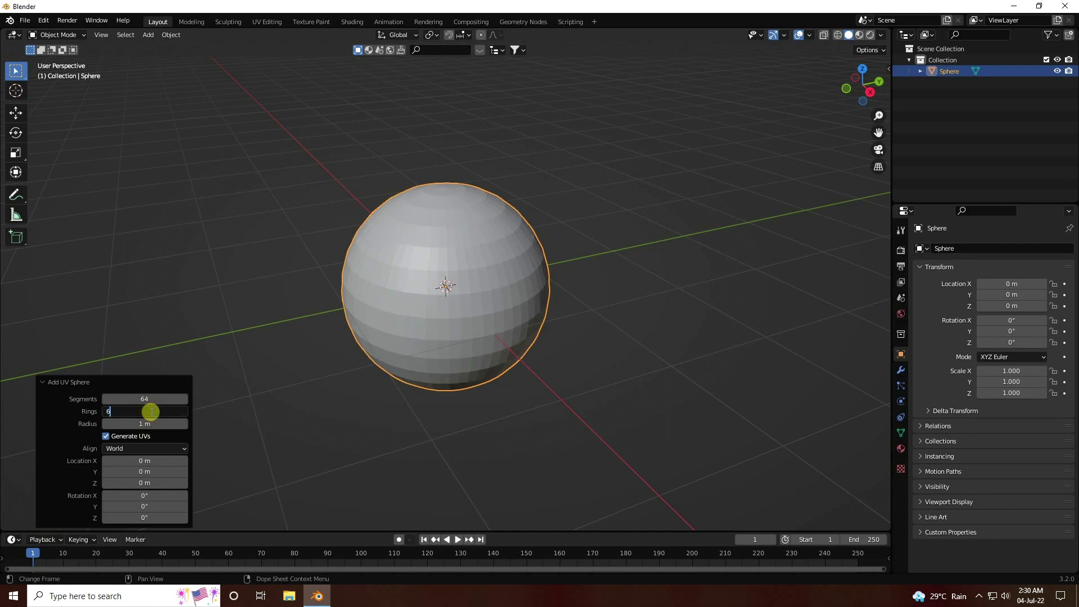
pyautogui.press('Tab')
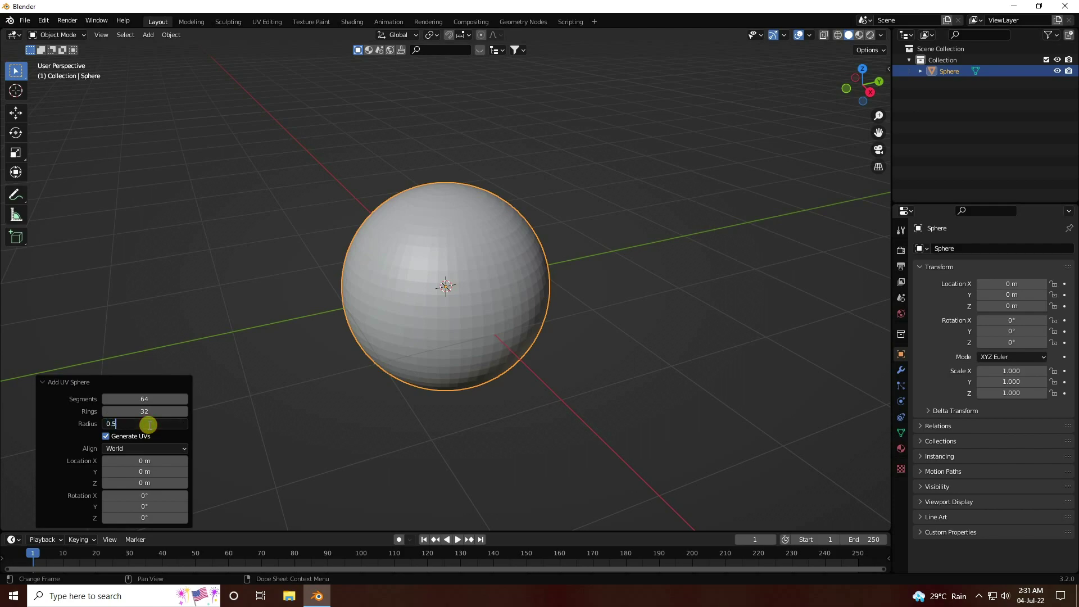
# Step: Commit the 0.5 m radius and give the sphere smooth shading
pyautogui.press('Return')
pyautogui.rightClick(424, 274)
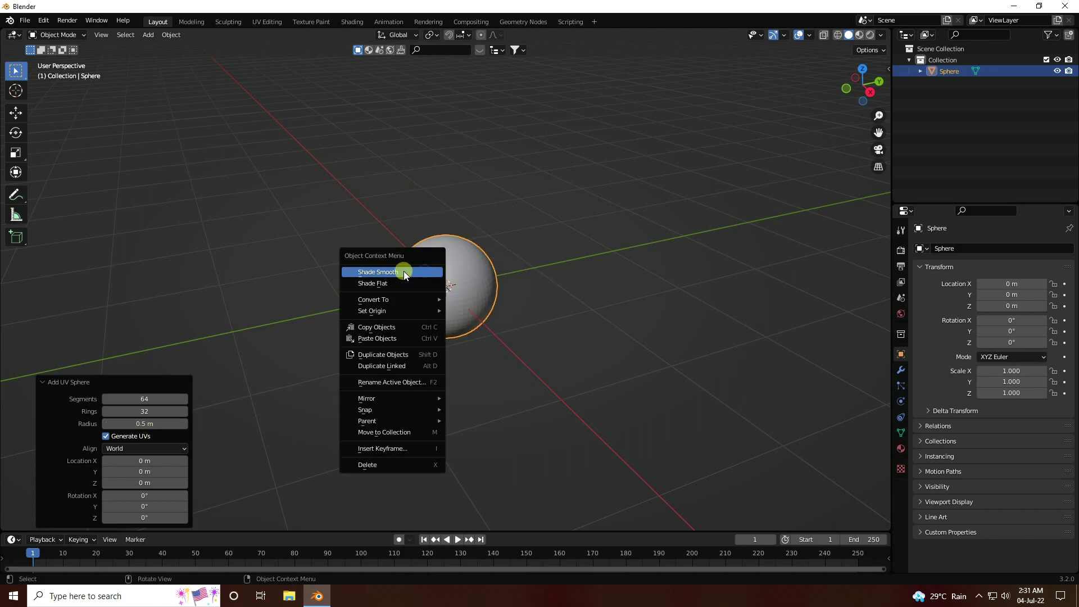
pyautogui.click(404, 271)
# Step: Orbit to a front view of the sphere and open Object > Quick Effects
pyautogui.moveTo(427, 323); pyautogui.dragTo(486, 296, button='middle')
pyautogui.scroll(-4, 459, 296)
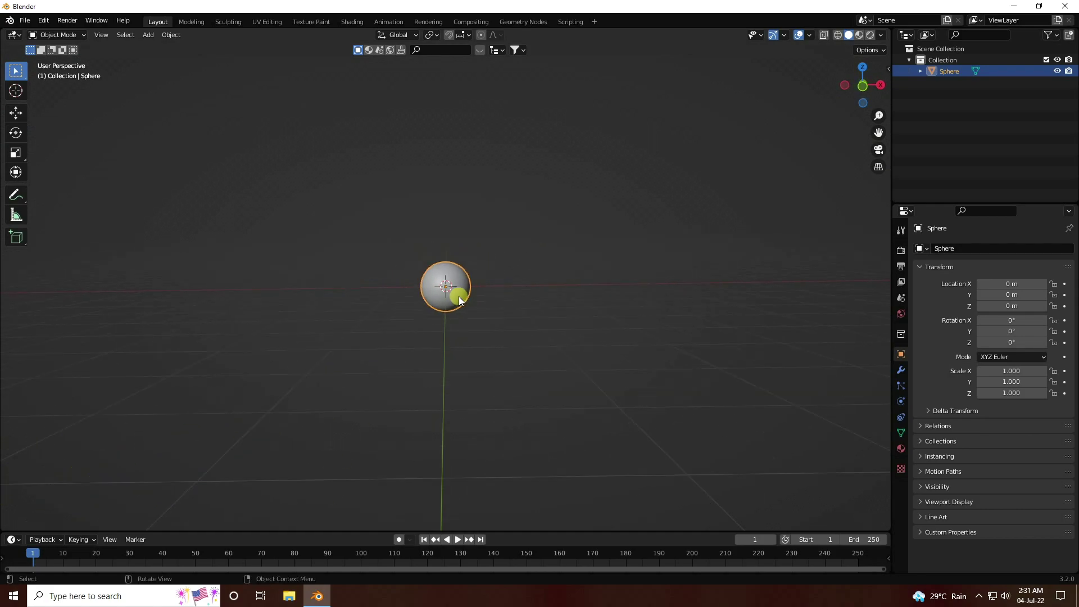
pyautogui.scroll(2, 459, 296)
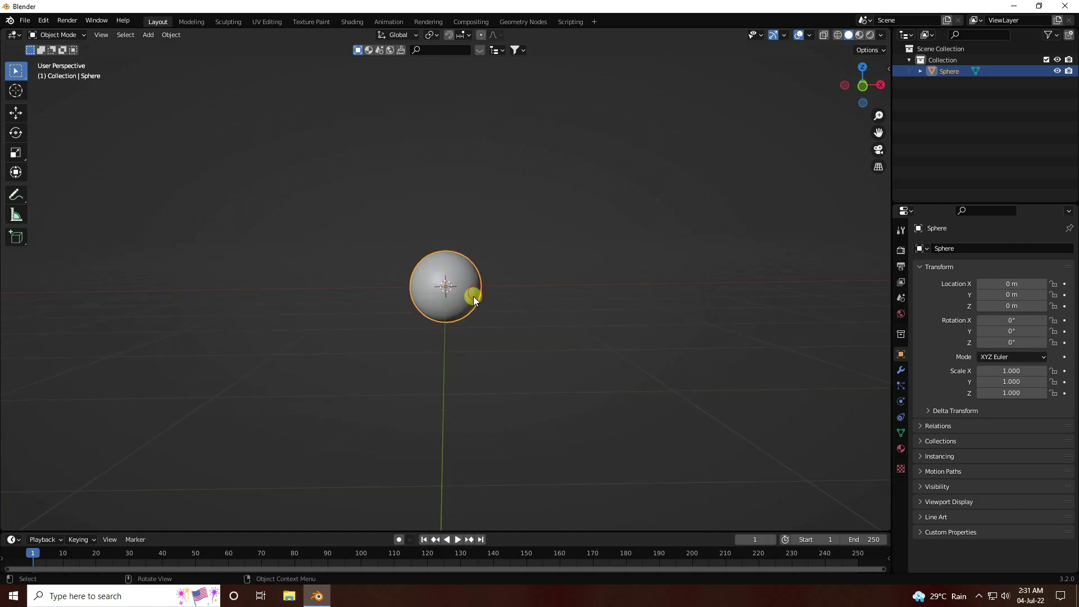
pyautogui.click(170, 33)
pyautogui.moveTo(226, 328)
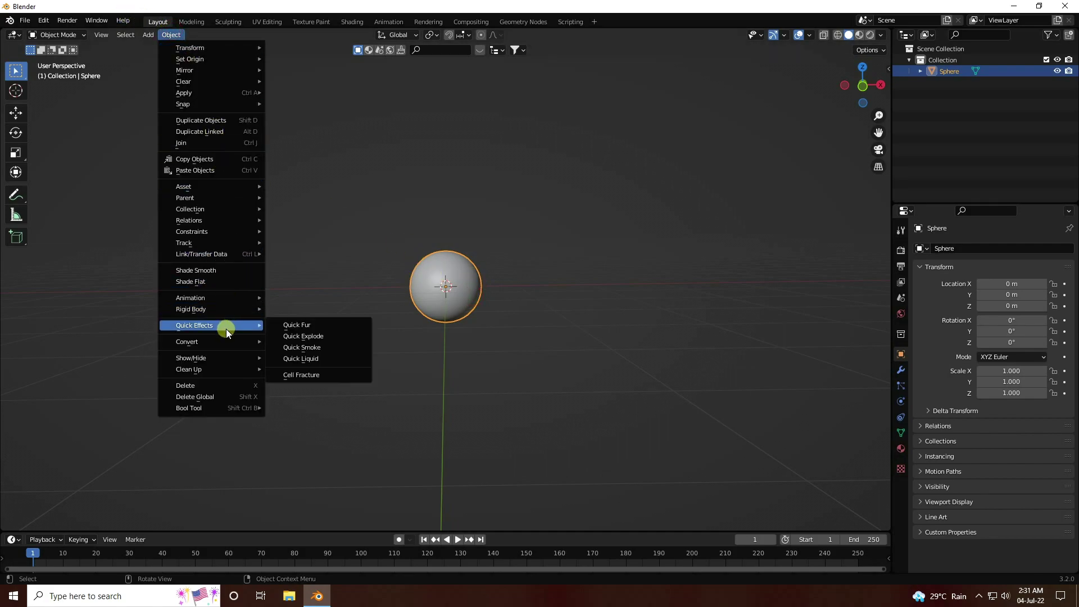
# Step: Apply Quick Liquid to the sphere, play and stop the preview, then rewind to frame 1
pyautogui.click(322, 359)
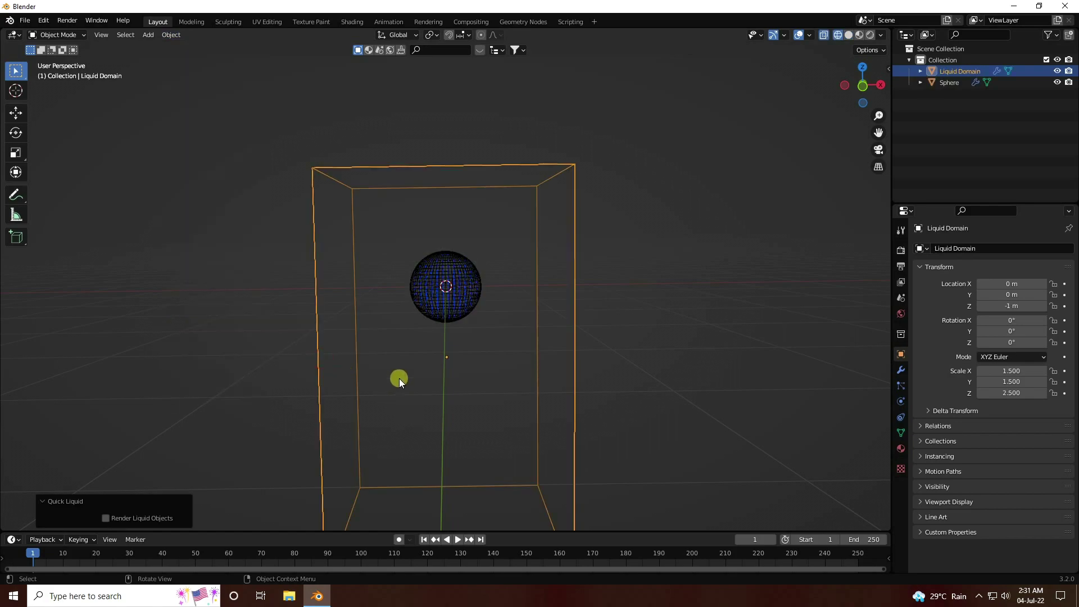
pyautogui.click(457, 539)
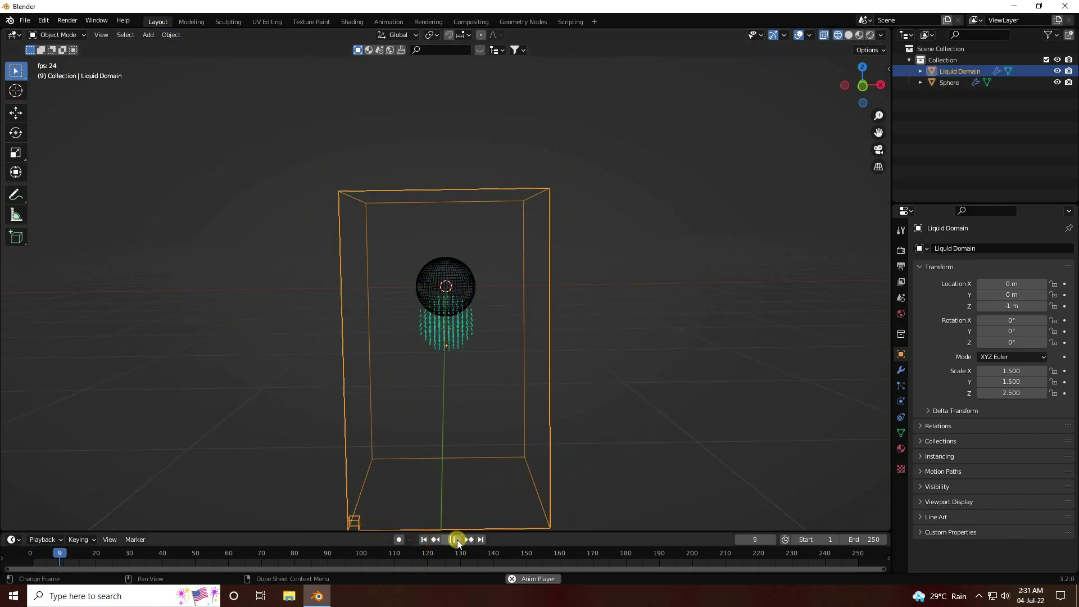
pyautogui.click(453, 539)
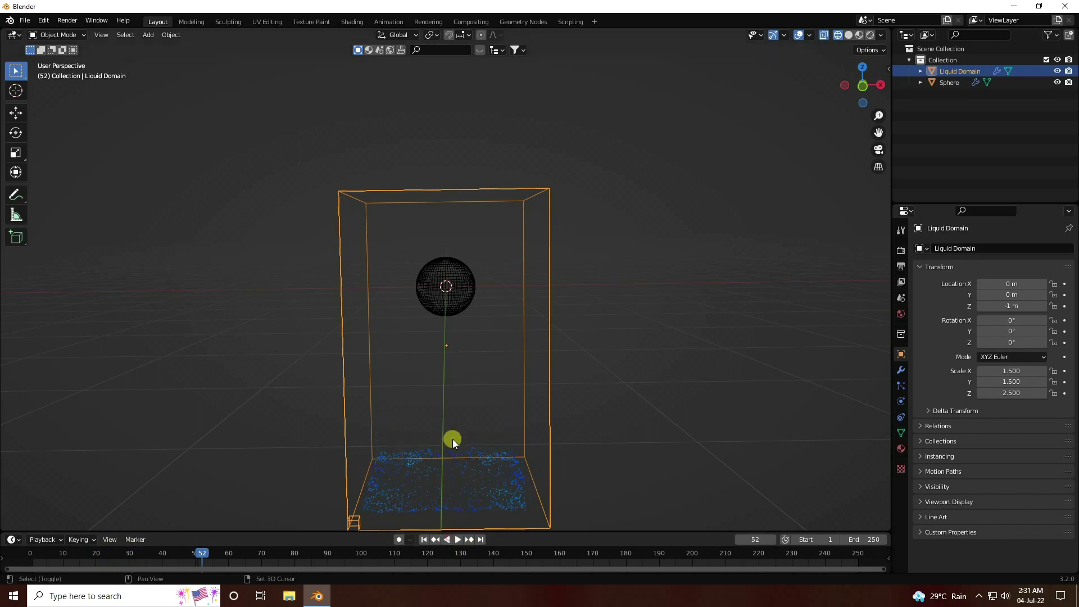
pyautogui.moveTo(453, 440); pyautogui.dragTo(392, 369, button='middle')
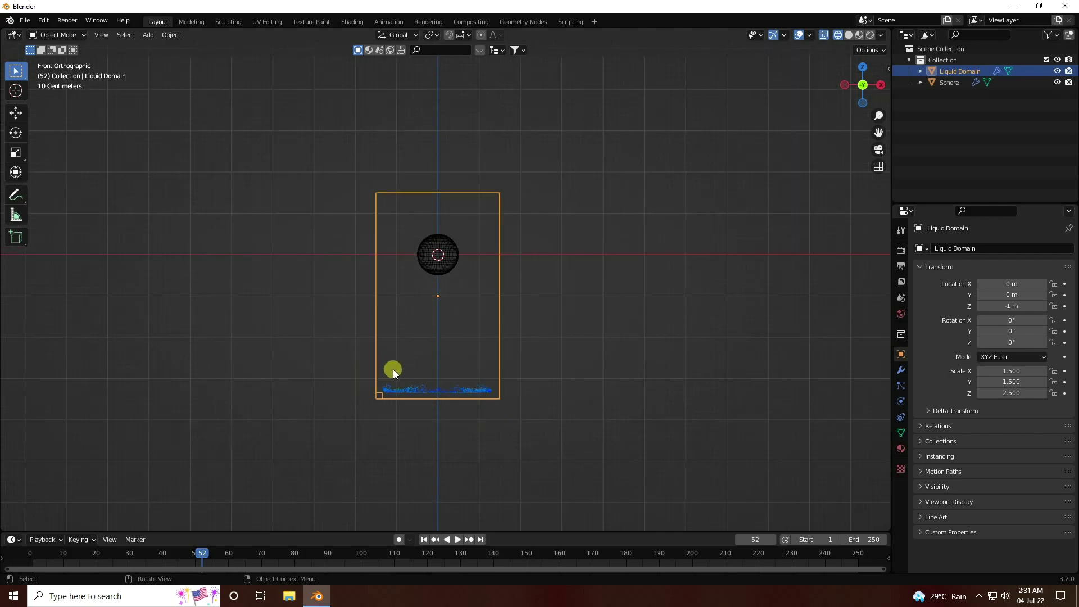
pyautogui.click(419, 539)
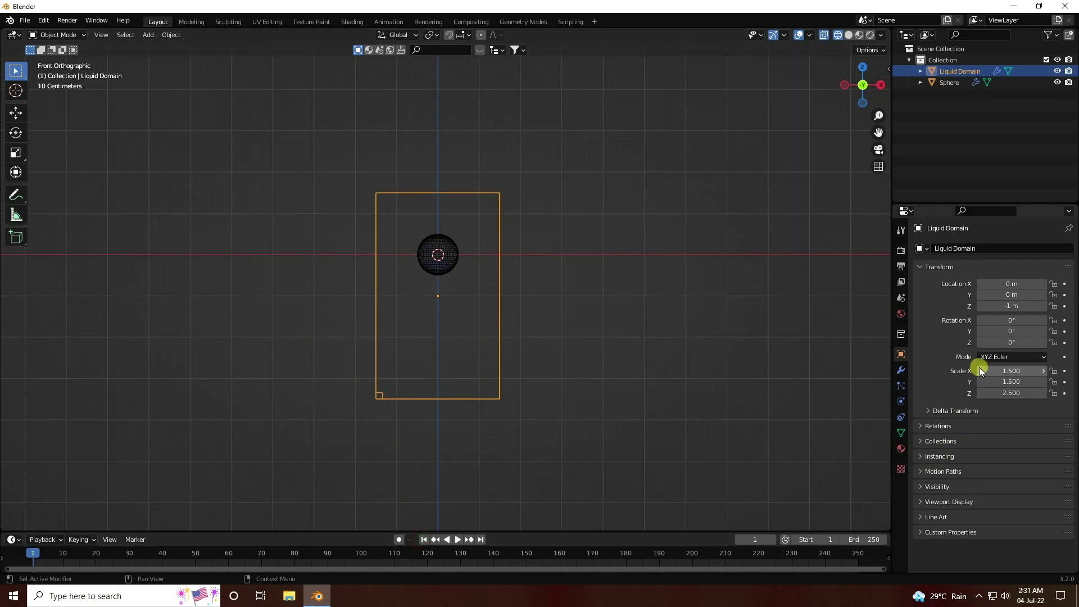
# Step: Set the Liquid Domain's scale to X 10, Y 5, Z 5
pyautogui.click(997, 370)
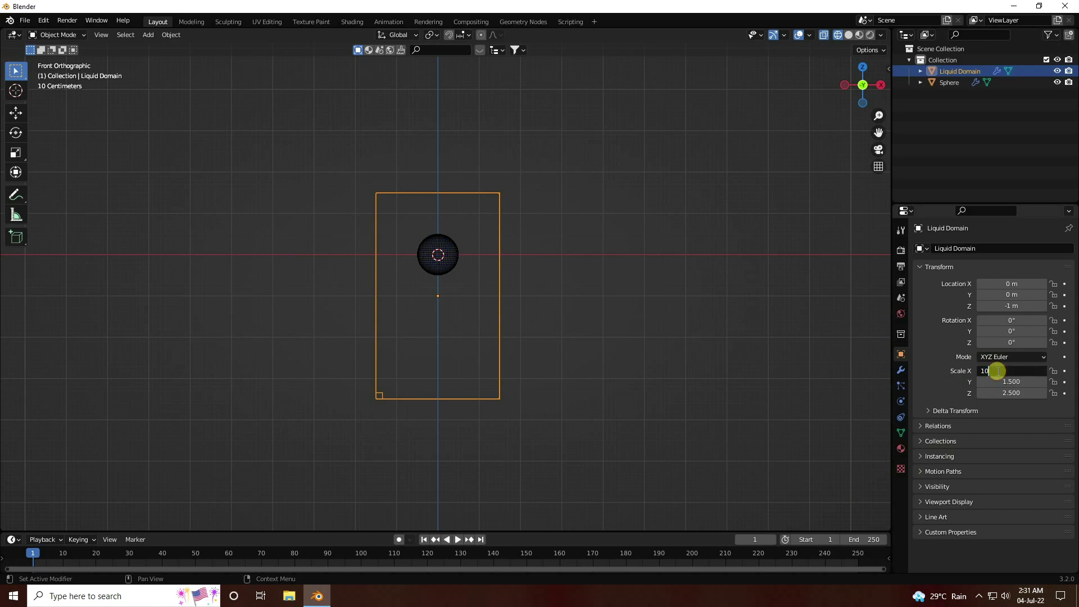
pyautogui.write('10')
pyautogui.press('Return')
pyautogui.click(999, 382)
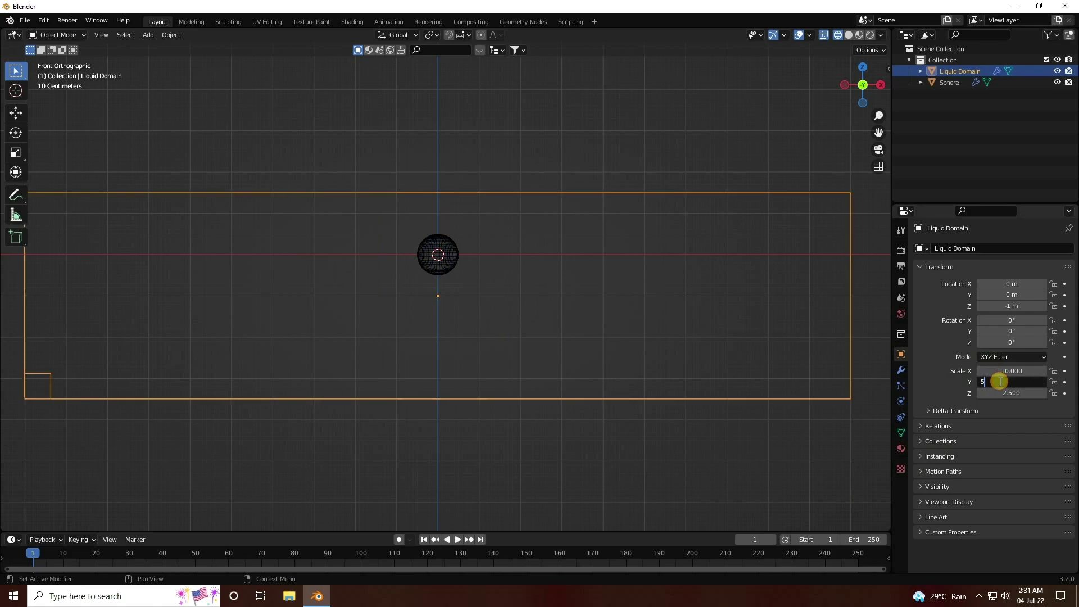
pyautogui.write('5')
pyautogui.press('Return')
pyautogui.click(1002, 395)
pyautogui.write('5')
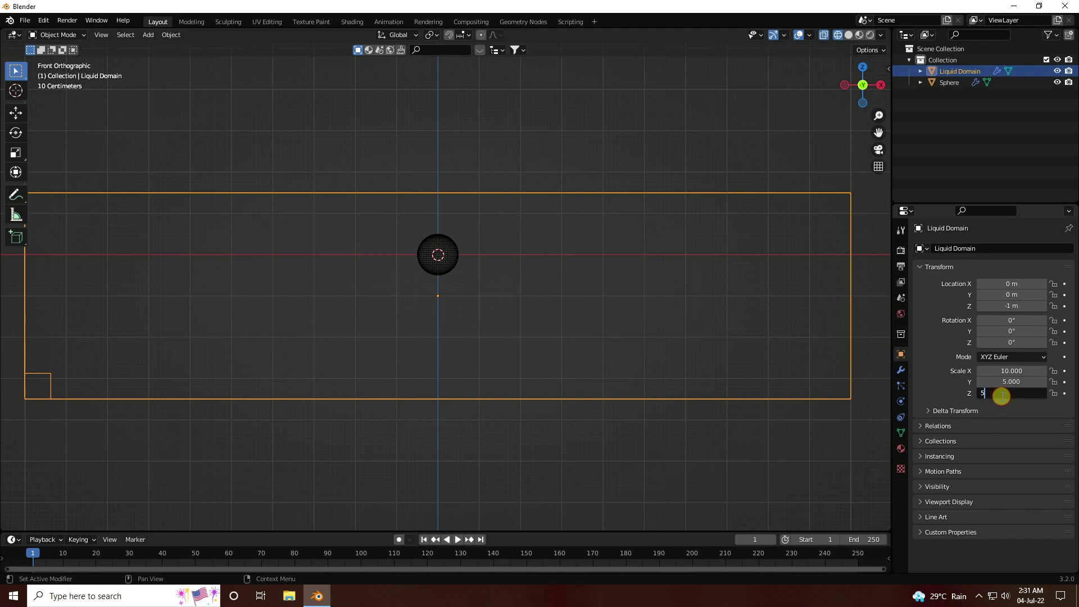
pyautogui.press('Return')
# Step: Raise the domain along Z to 0 m with the Move gizmo
pyautogui.scroll(-2, 483, 293)
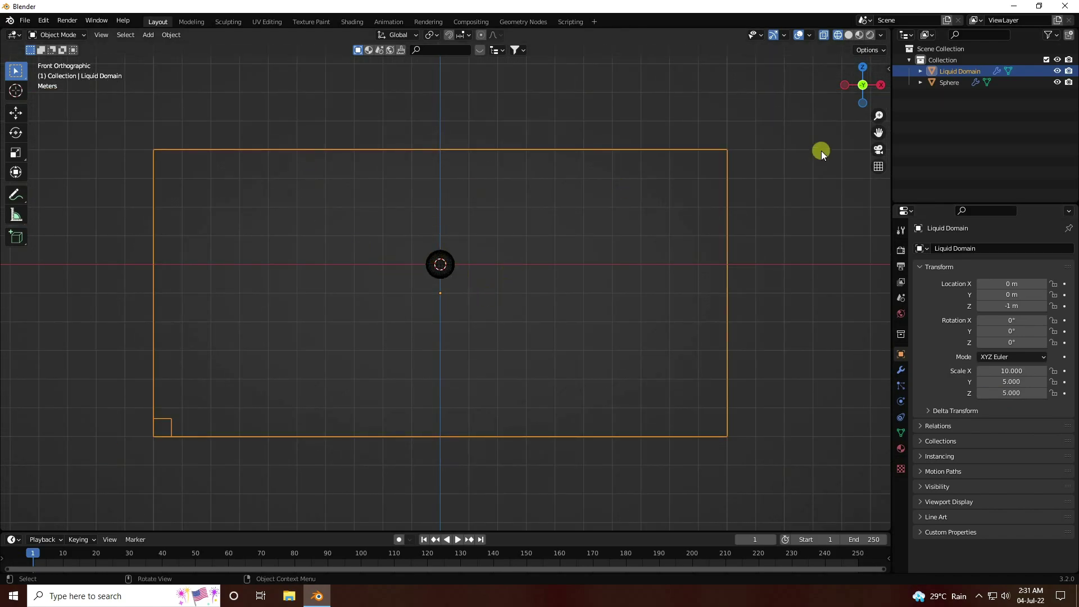
pyautogui.click(14, 114)
pyautogui.moveTo(438, 248)
pyautogui.mouseDown()
pyautogui.moveTo(443, 221)
pyautogui.moveTo(443, 234)
pyautogui.mouseUp()
pyautogui.keyDown('shift'); pyautogui.moveTo(434, 296); pyautogui.dragTo(443, 306, button='middle'); pyautogui.keyUp('shift')
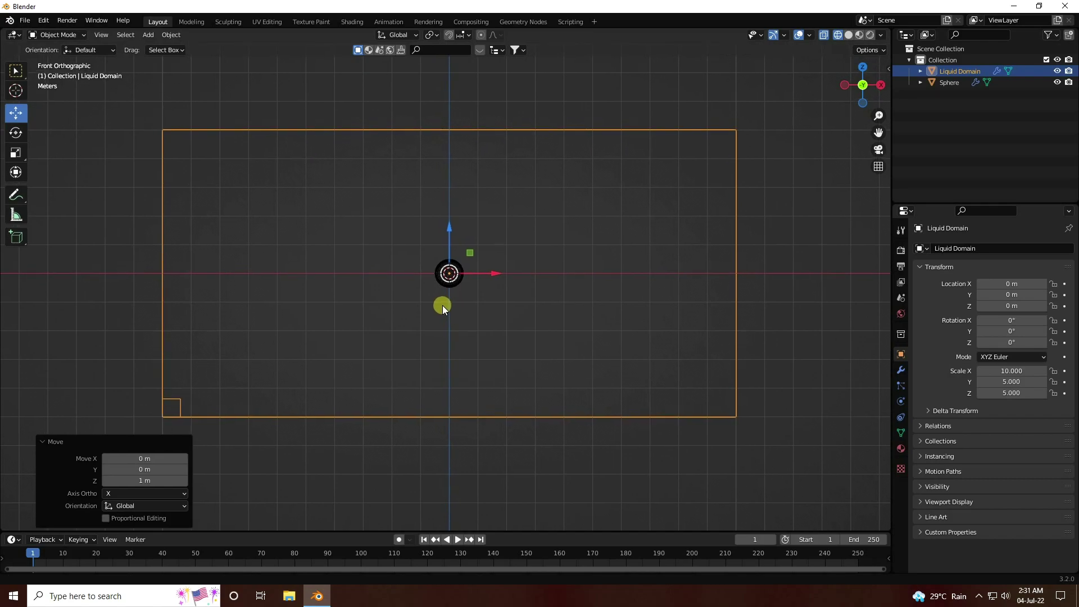
# Step: Move the sphere 6 m to the left along X
pyautogui.click(950, 82)
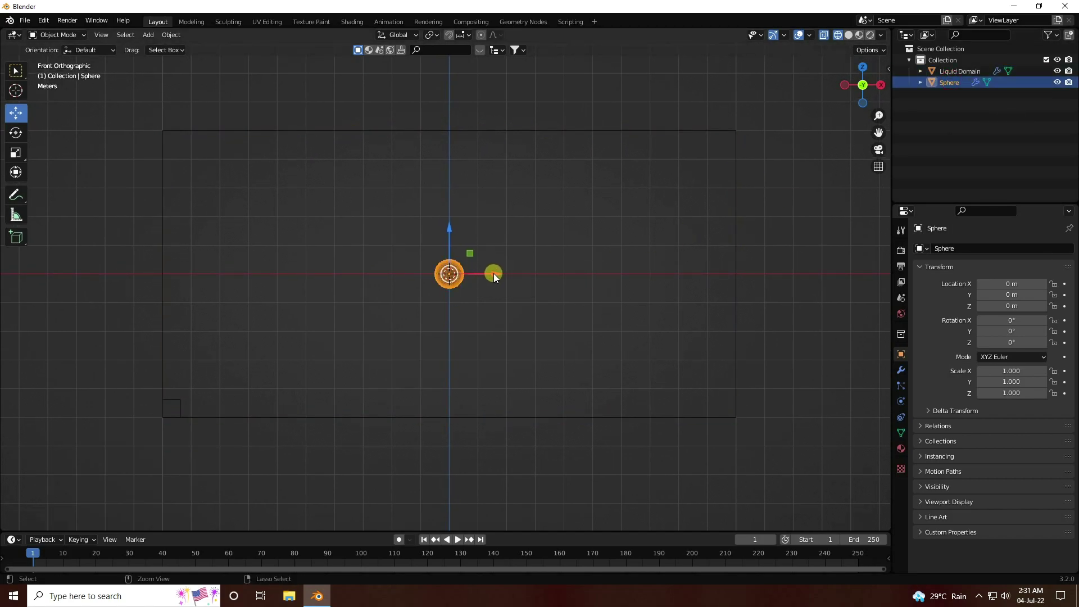
pyautogui.moveTo(494, 274); pyautogui.dragTo(323, 268)
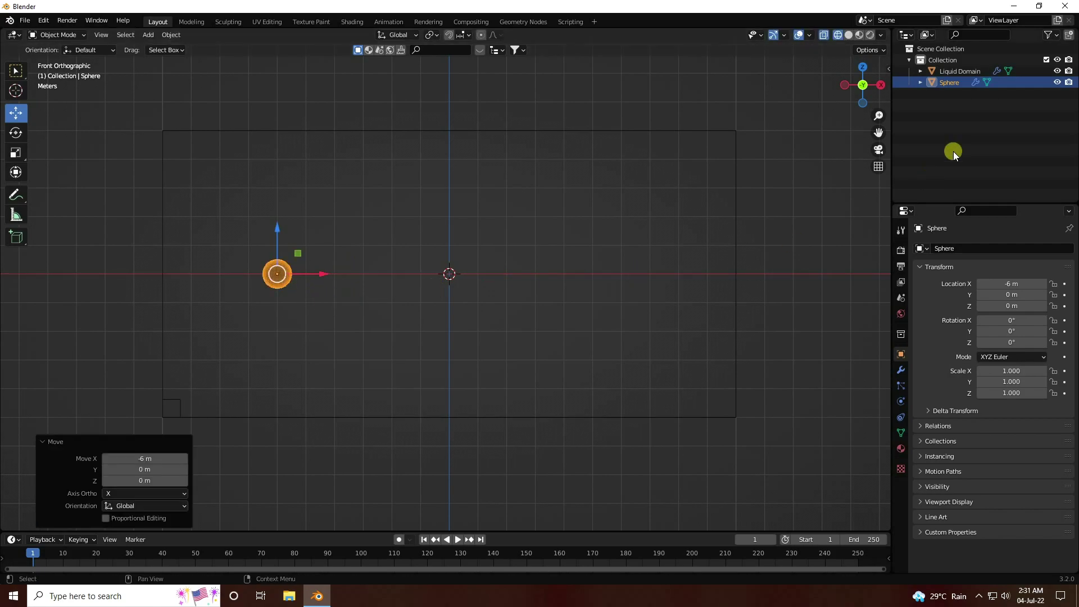
pyautogui.click(946, 83)
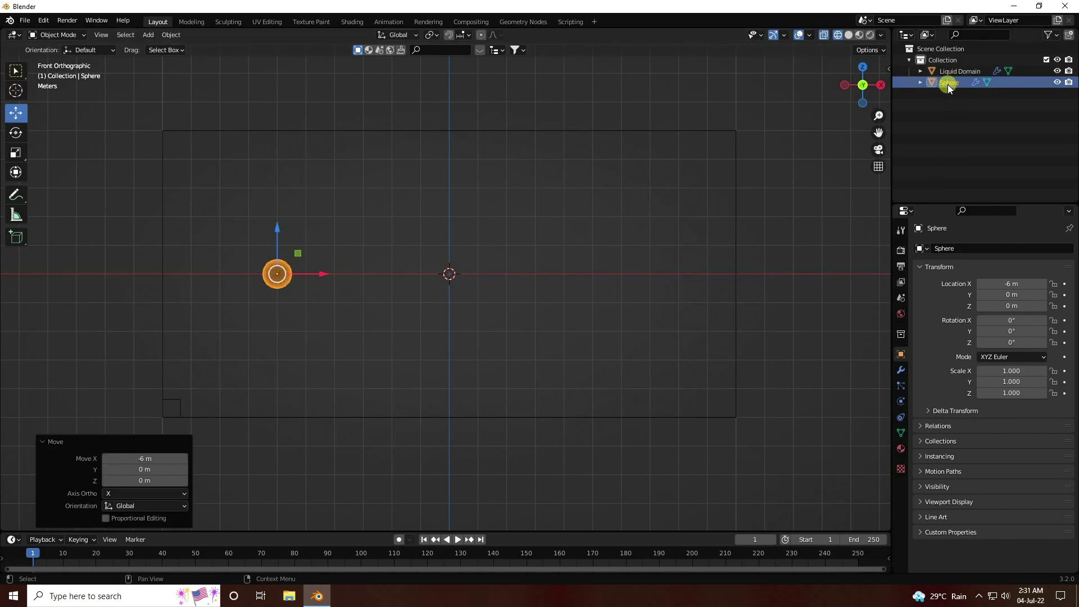
# Step: Set the sphere's fluid flow to Liquid, Inflow behaviour, with 10 m/s initial X velocity
pyautogui.click(901, 400)
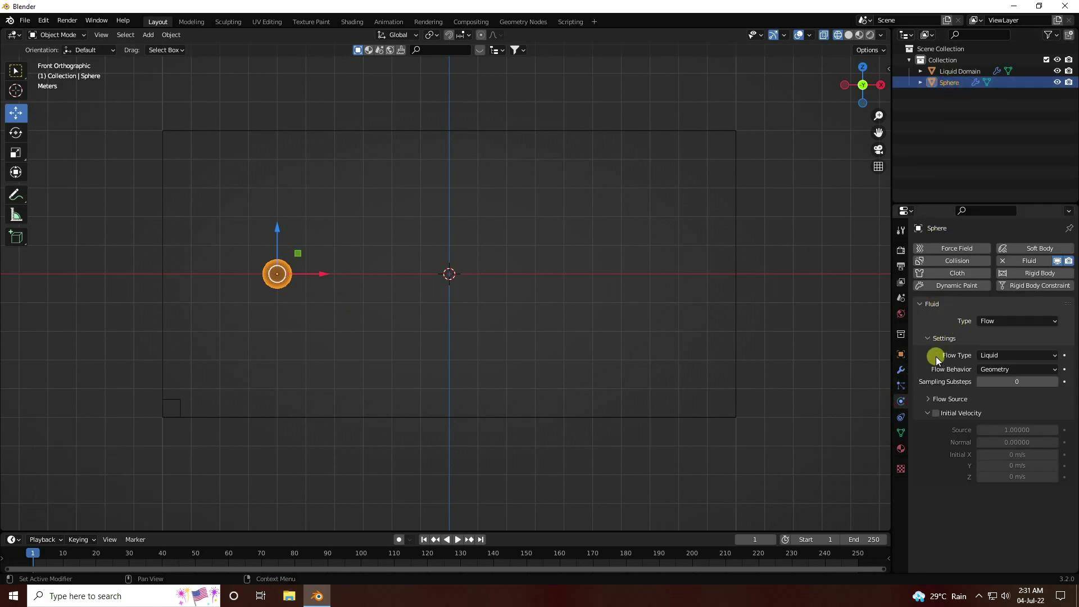
pyautogui.click(990, 356)
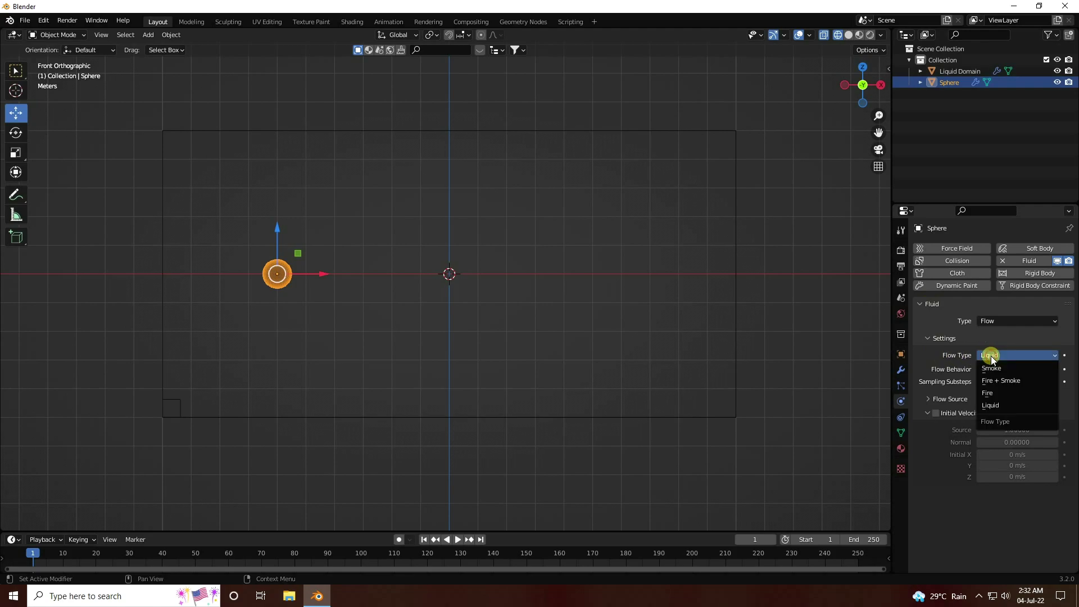
pyautogui.click(990, 351)
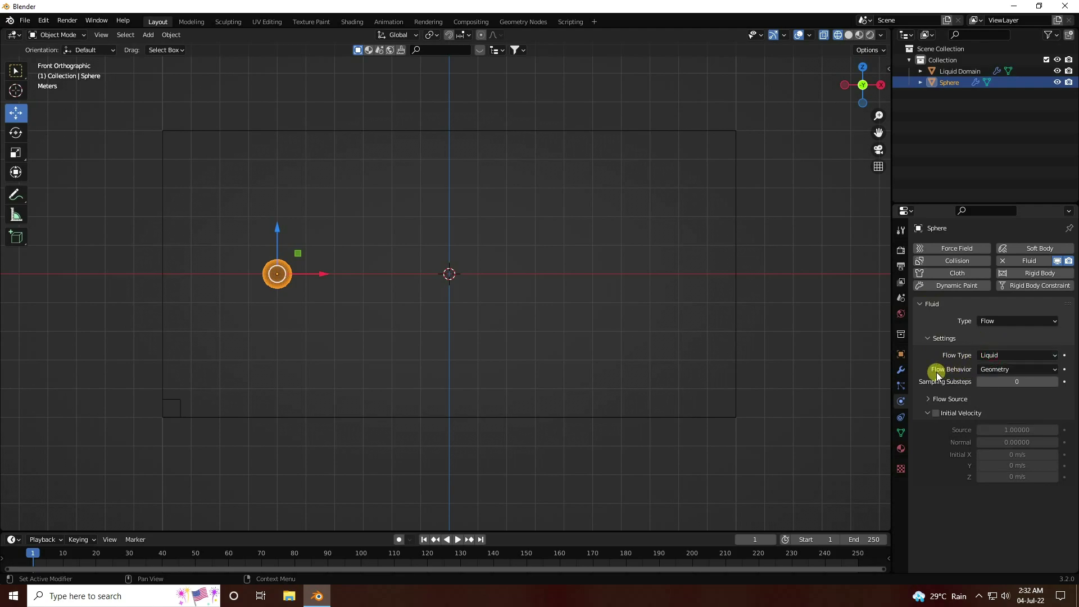
pyautogui.click(993, 369)
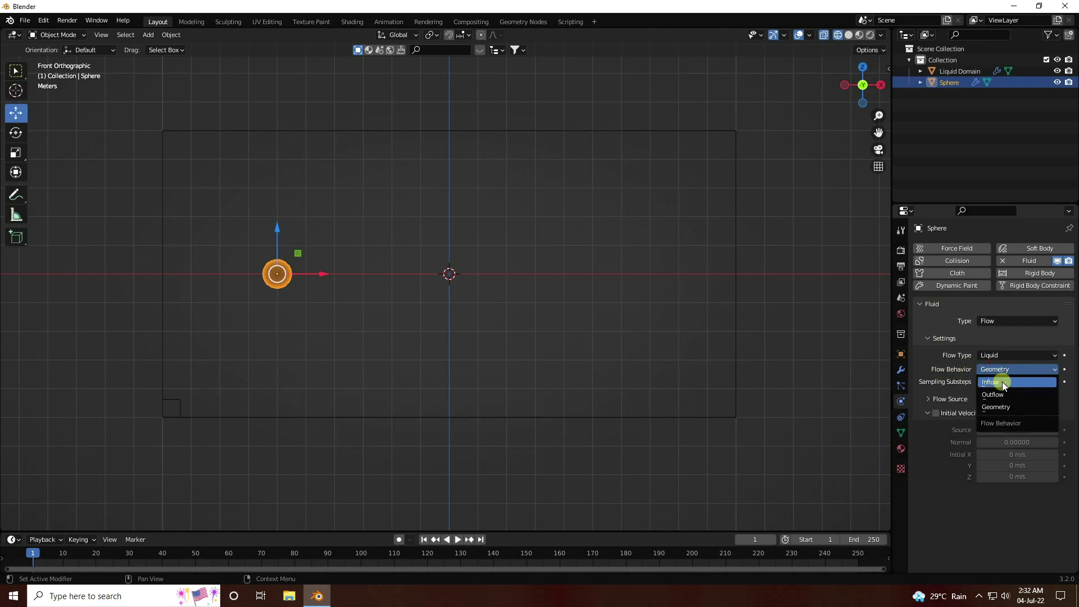
pyautogui.click(1002, 382)
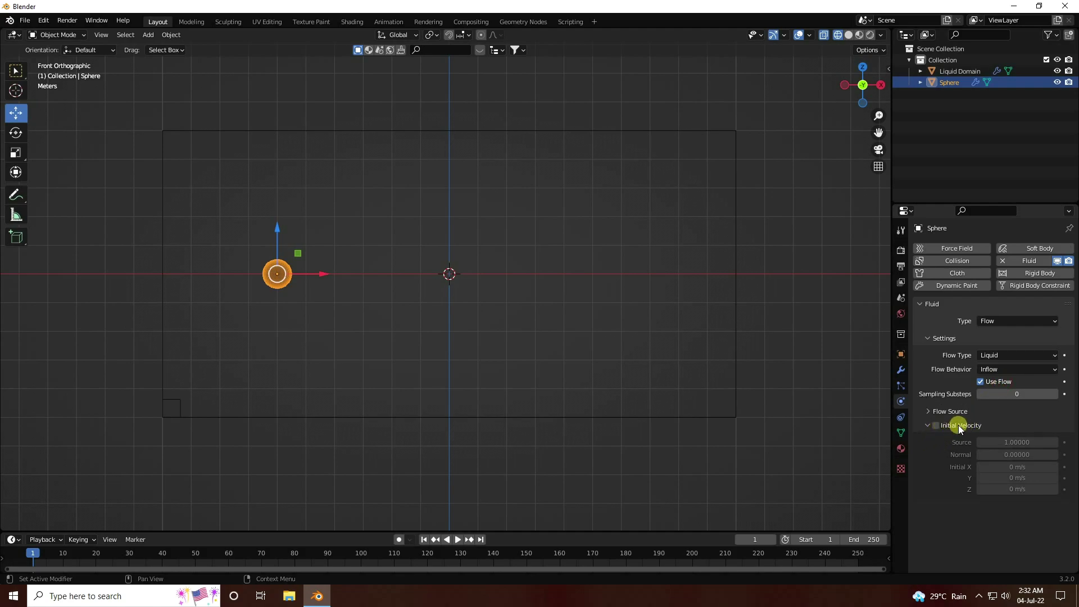
pyautogui.click(937, 426)
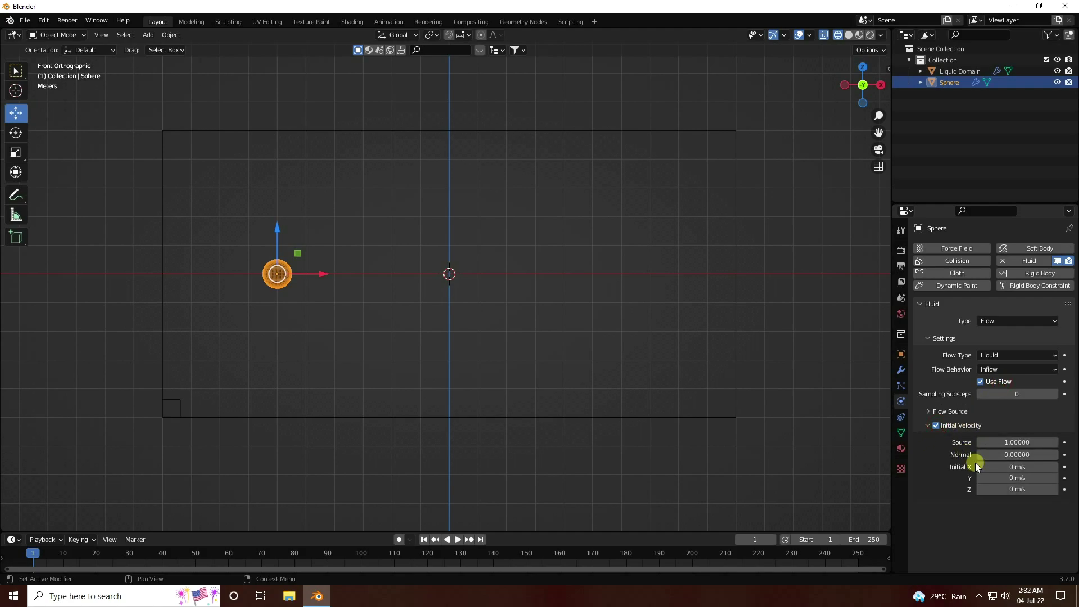
pyautogui.click(1017, 466)
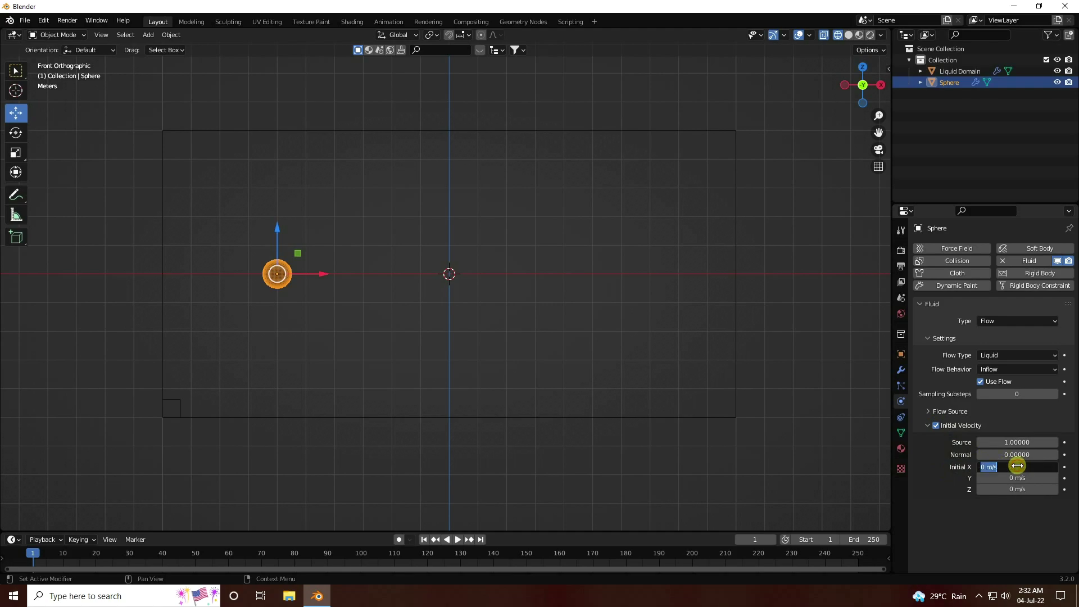
pyautogui.write('10')
pyautogui.press('Return')
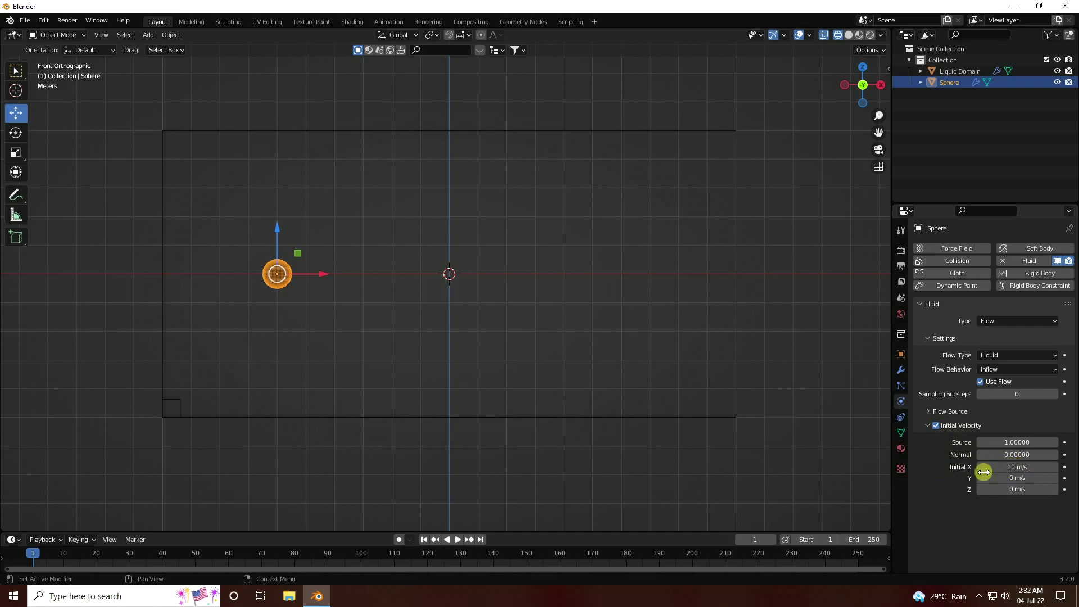
# Step: Set the Liquid Domain's cache type to All with end frame 150
pyautogui.click(950, 73)
pyautogui.scroll(-15, 951, 427)
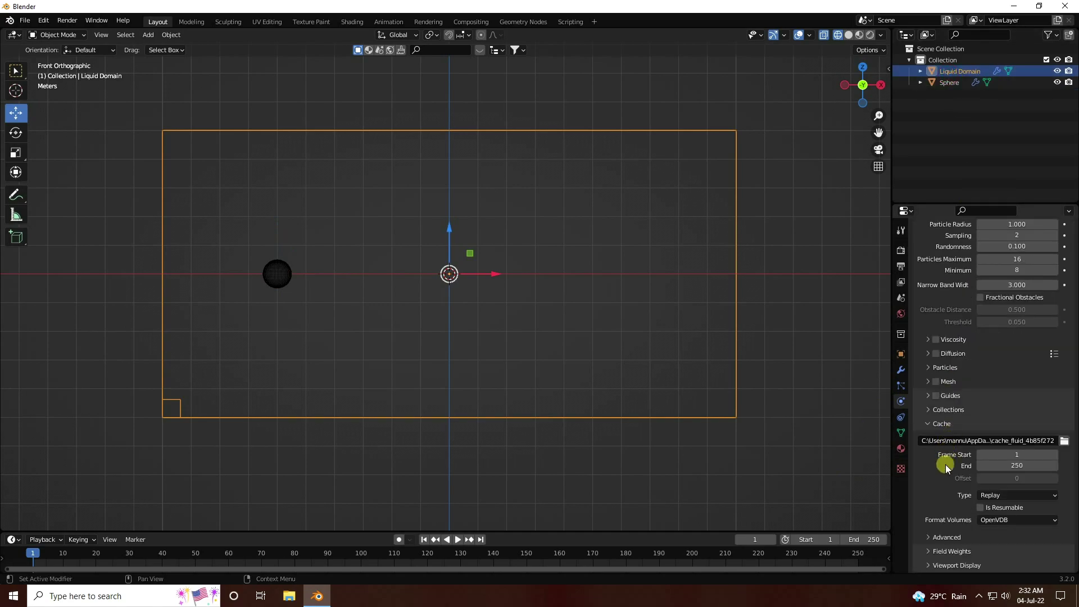
pyautogui.click(988, 496)
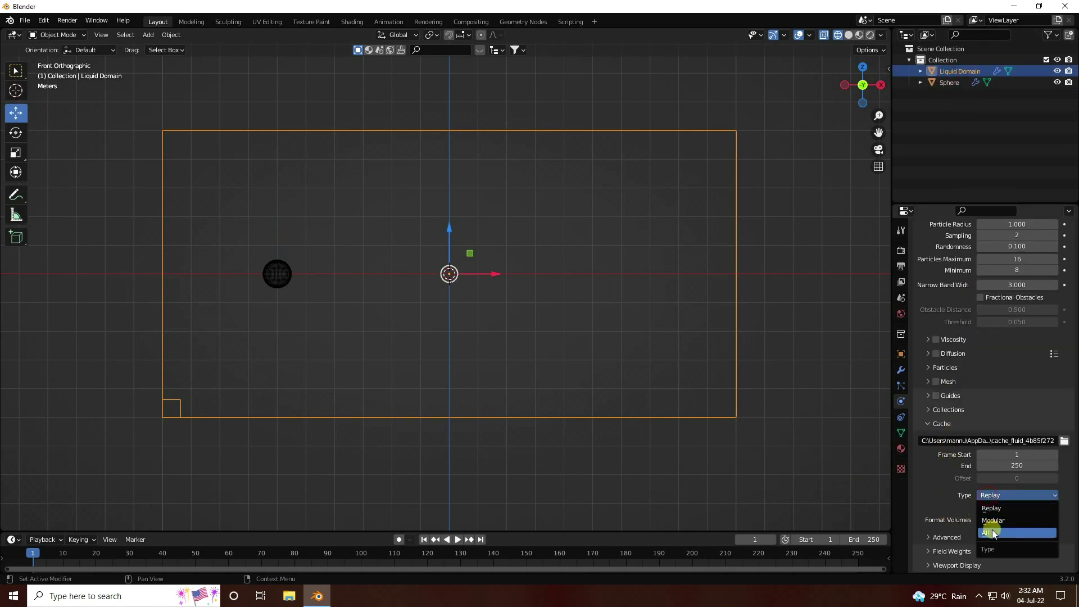
pyautogui.click(990, 534)
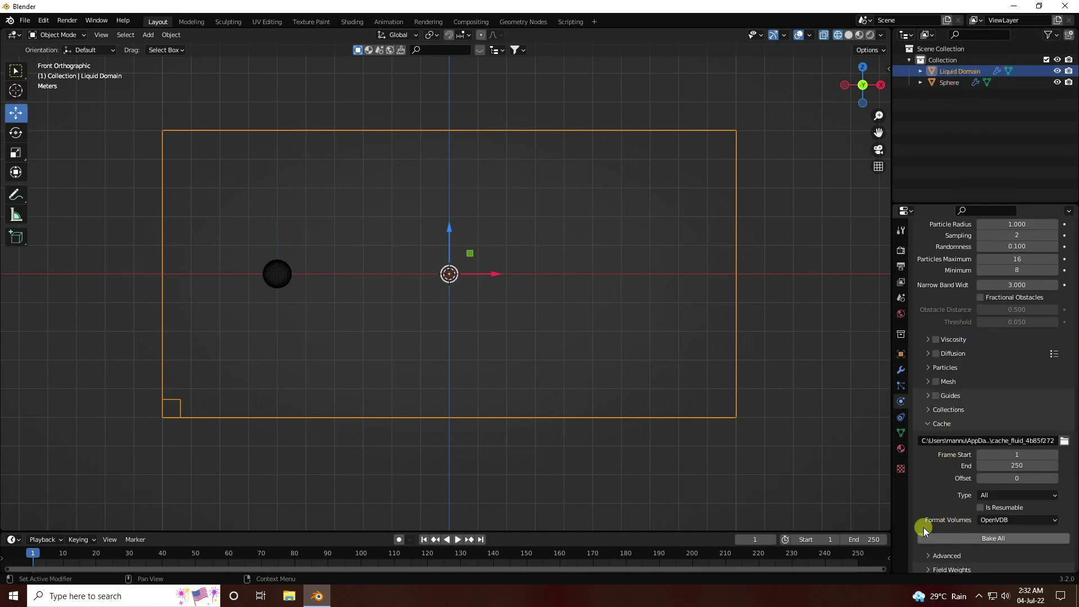
pyautogui.click(1013, 466)
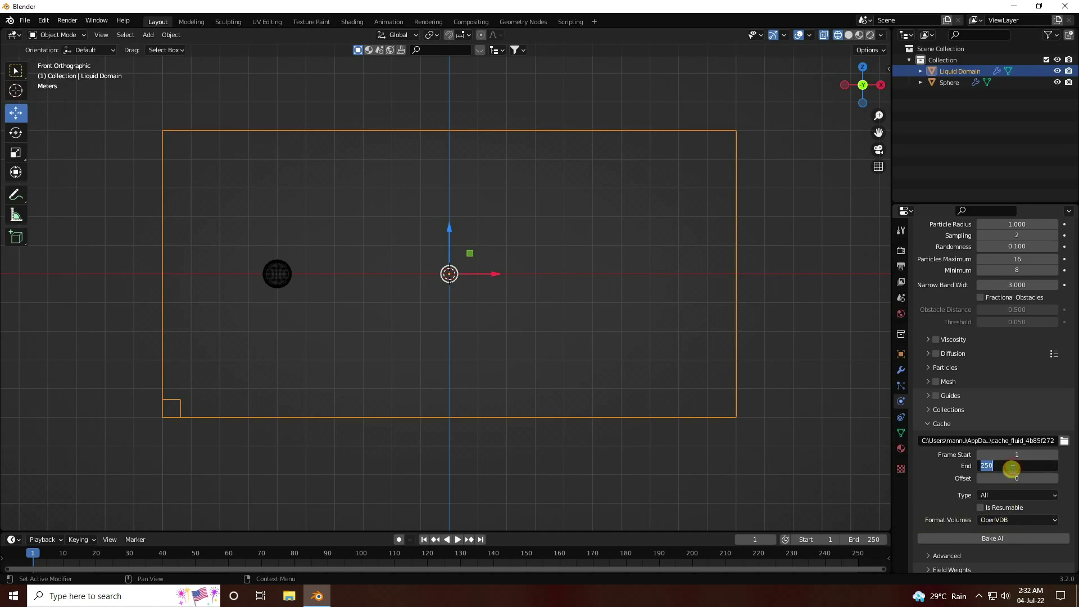
pyautogui.write('150')
pyautogui.press('Return')
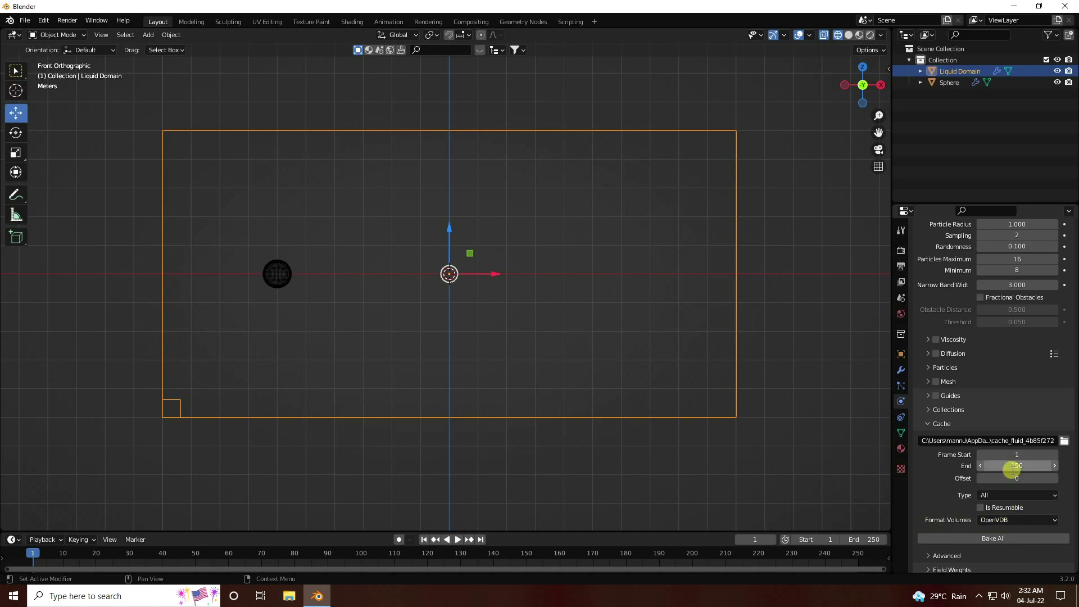
# Step: Bake the whole simulation and preview it twice, returning to frame 1
pyautogui.click(989, 538)
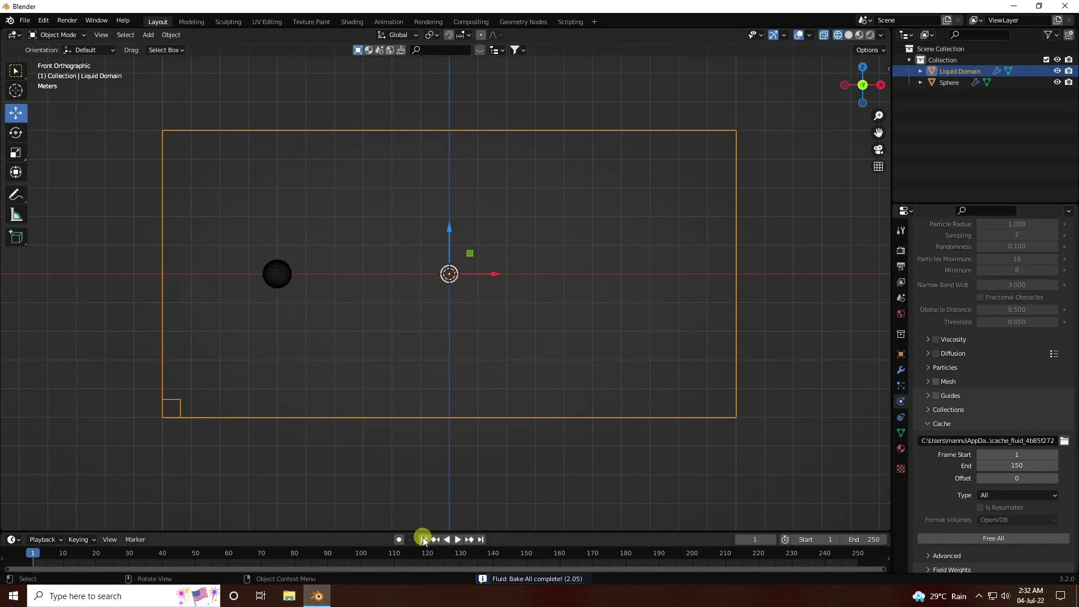
pyautogui.click(458, 540)
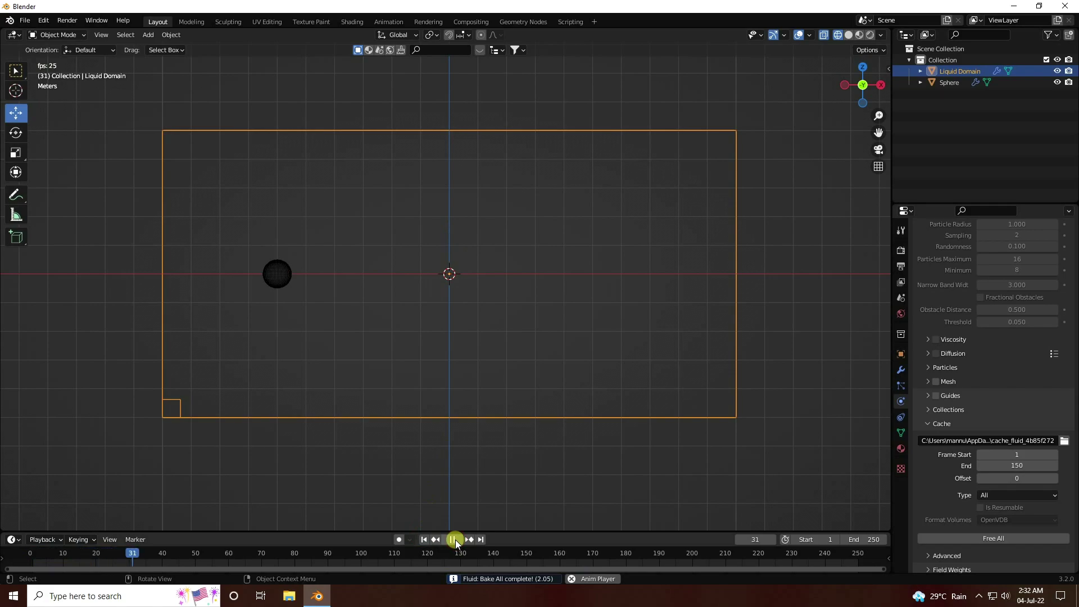
pyautogui.click(456, 539)
pyautogui.scroll(2, 371, 242)
pyautogui.moveTo(371, 241); pyautogui.dragTo(403, 279, button='middle')
pyautogui.click(425, 539)
pyautogui.click(459, 541)
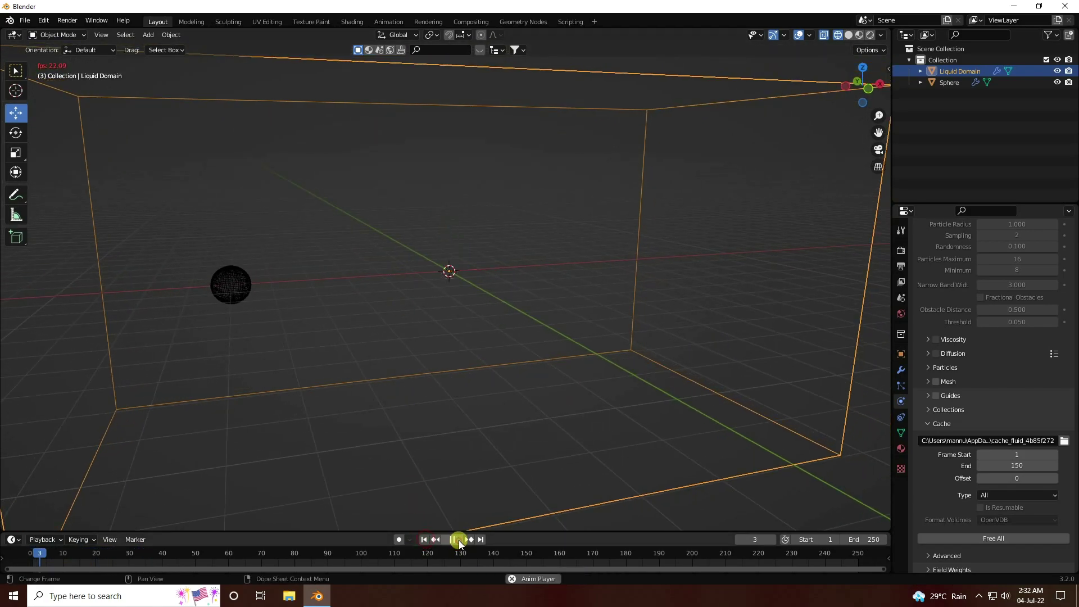
pyautogui.click(450, 538)
pyautogui.click(423, 539)
pyautogui.scroll(15, 968, 395)
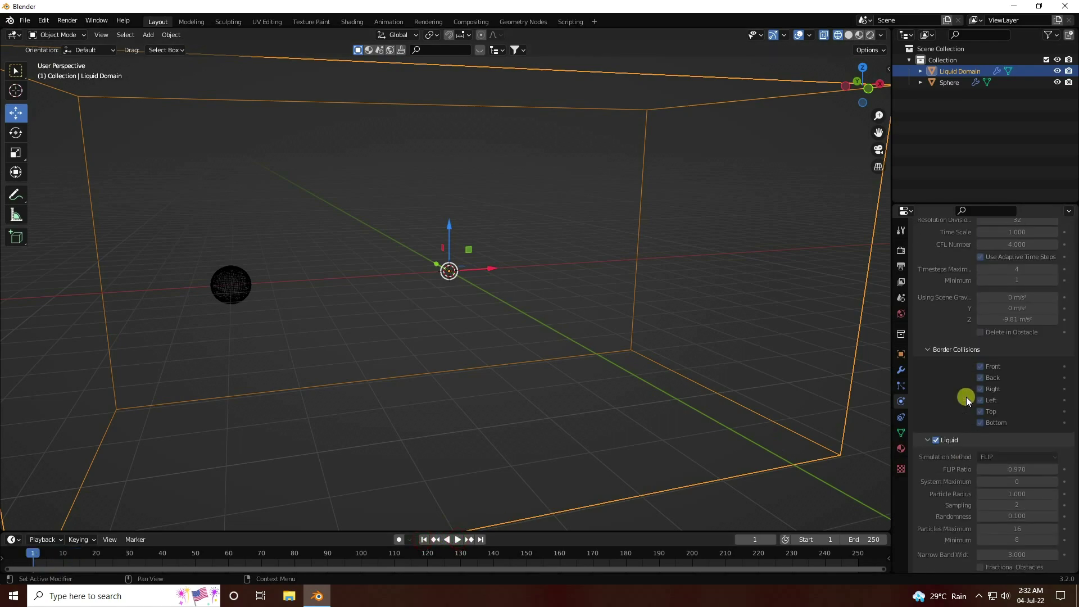
pyautogui.scroll(-15, 966, 398)
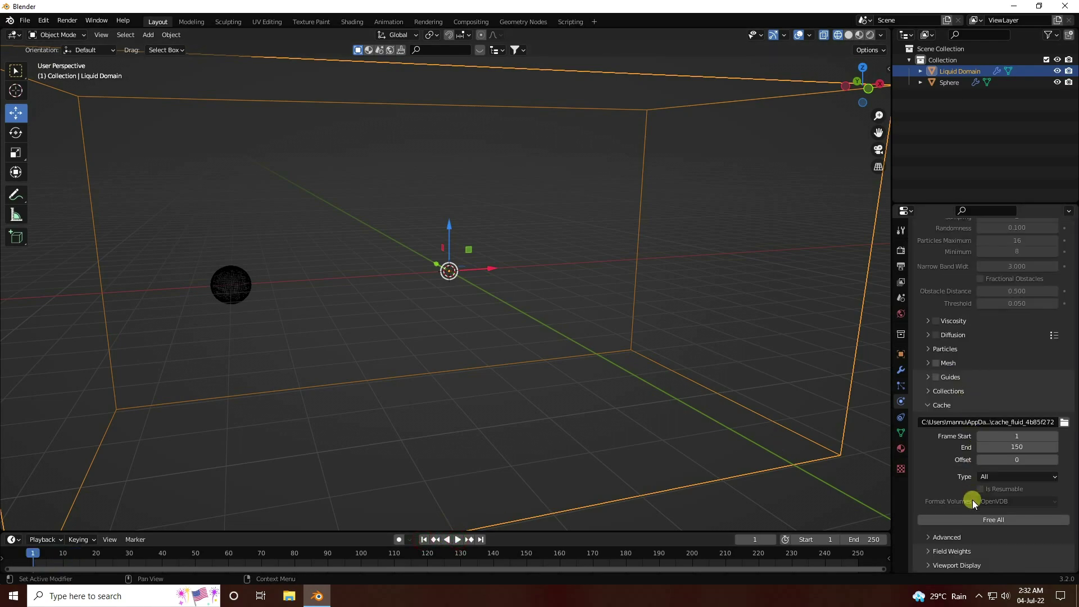
# Step: Free the baked simulation cache
pyautogui.click(946, 515)
pyautogui.scroll(6, 944, 500)
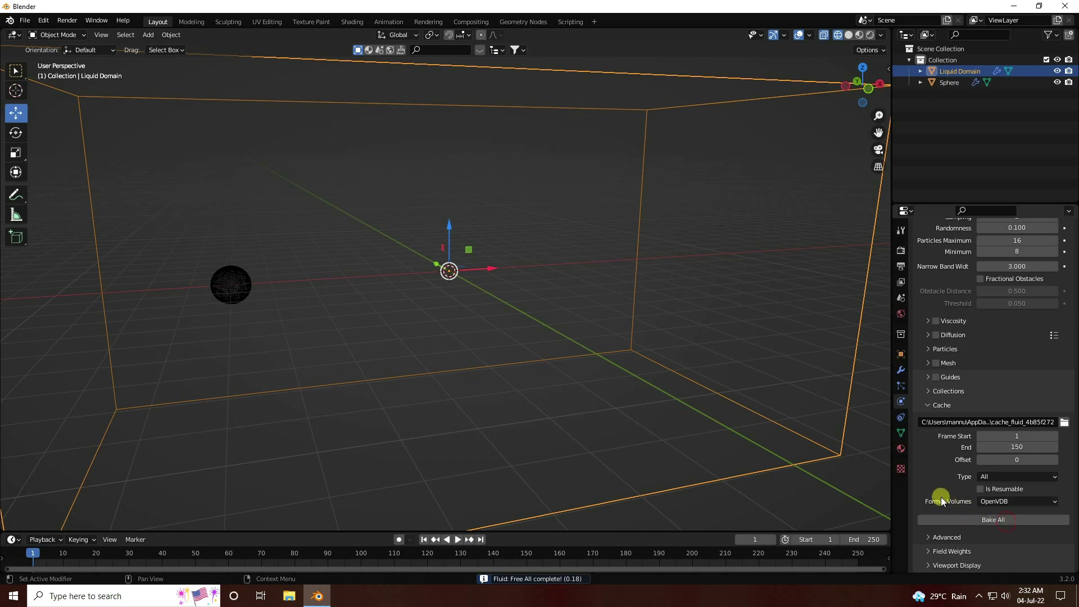
pyautogui.scroll(10, 943, 497)
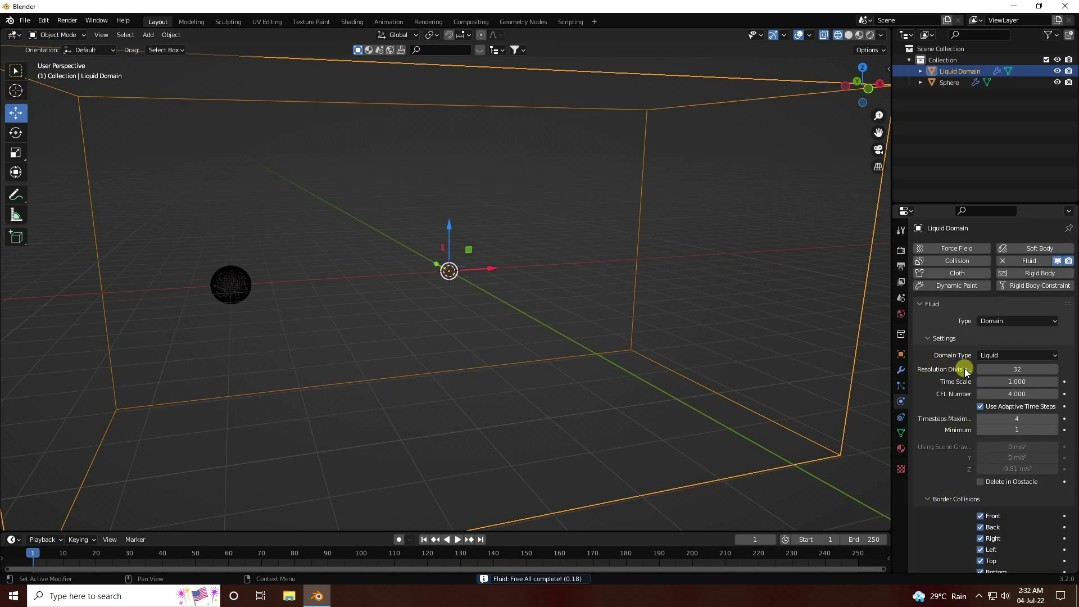
# Step: Set domain resolution to 64 and enable liquid meshing with positive smoothing 2
pyautogui.doubleClick(1021, 368)
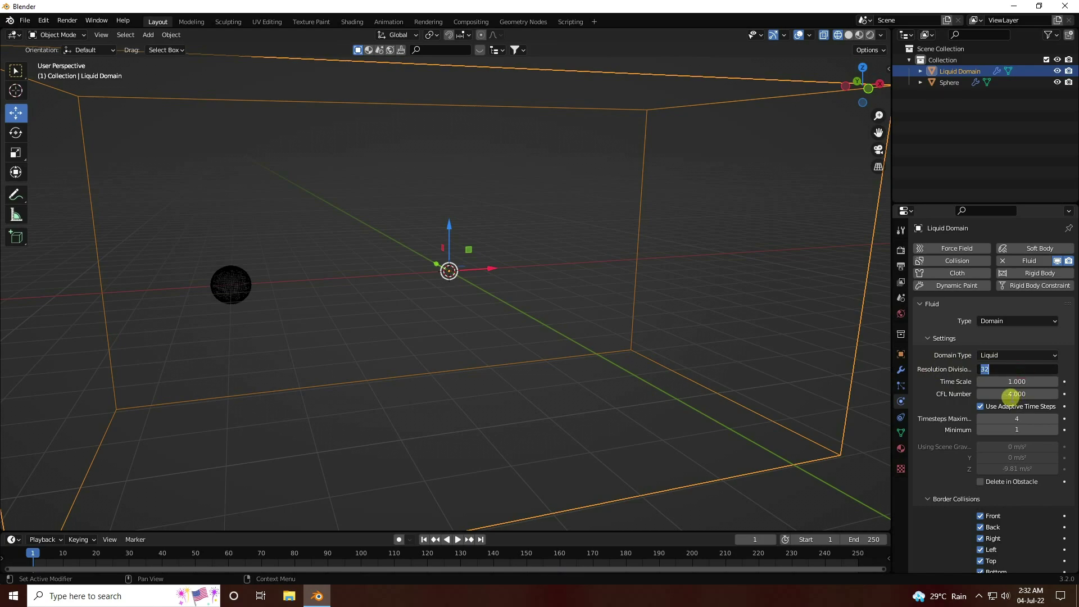
pyautogui.press('Return')
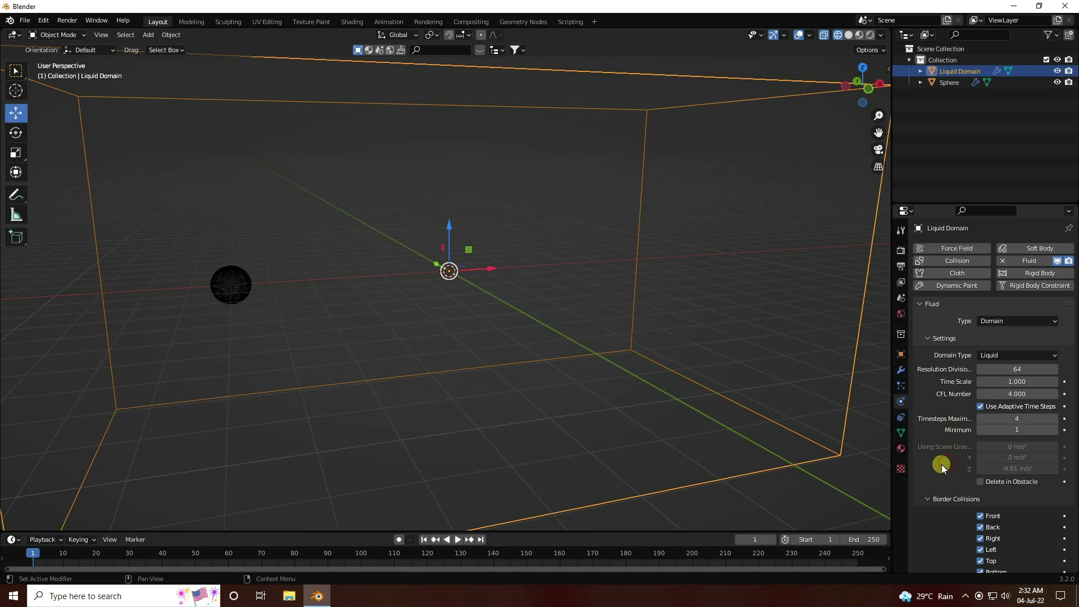
pyautogui.scroll(-7, 943, 464)
pyautogui.scroll(-9, 940, 453)
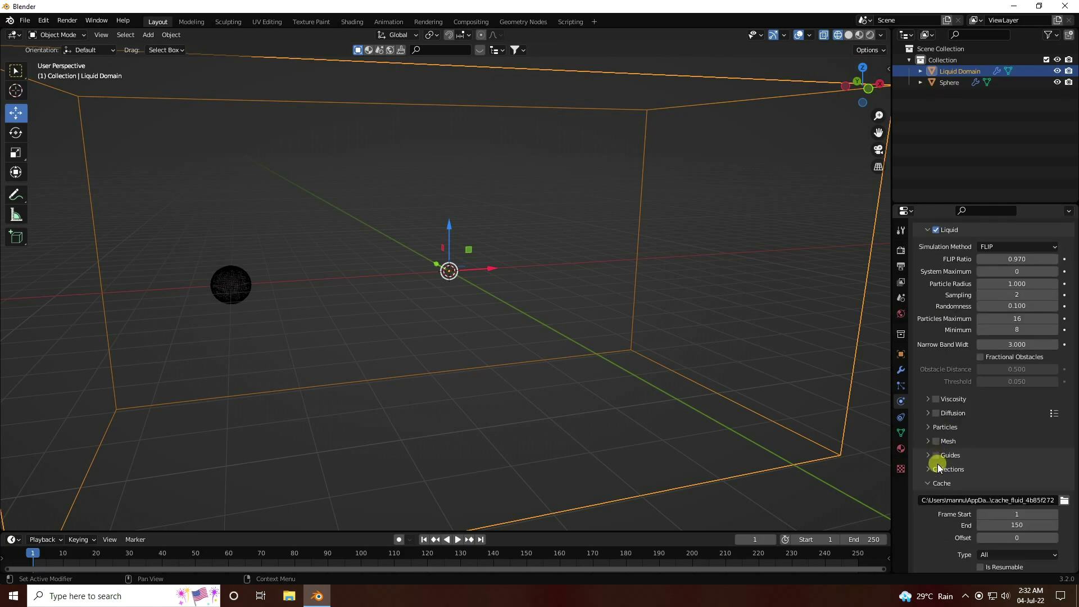
pyautogui.click(935, 441)
pyautogui.click(927, 441)
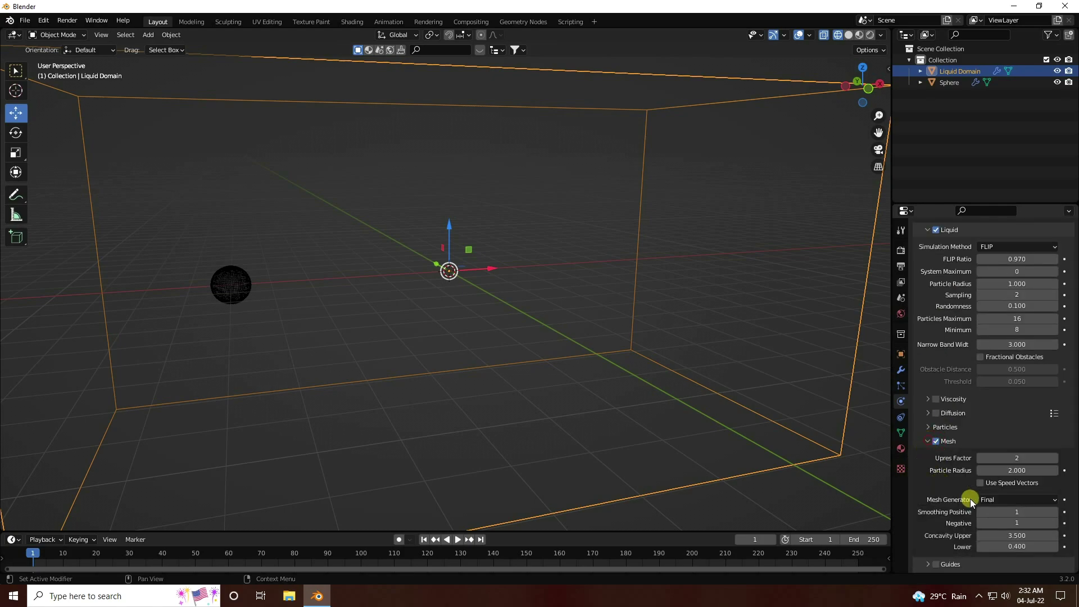
pyautogui.click(1014, 513)
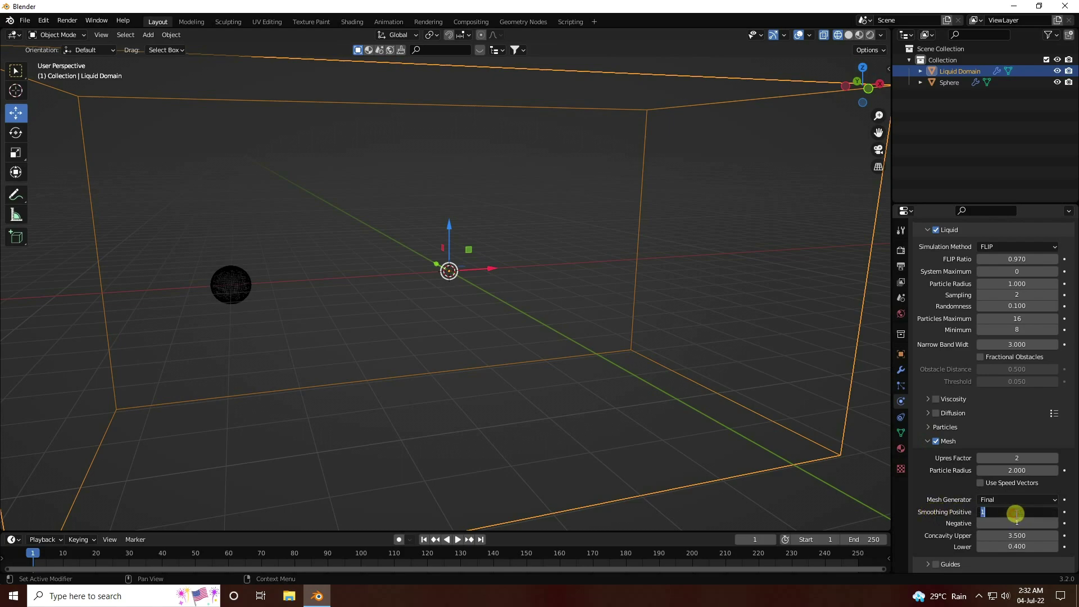
pyautogui.write('2')
pyautogui.press('Return')
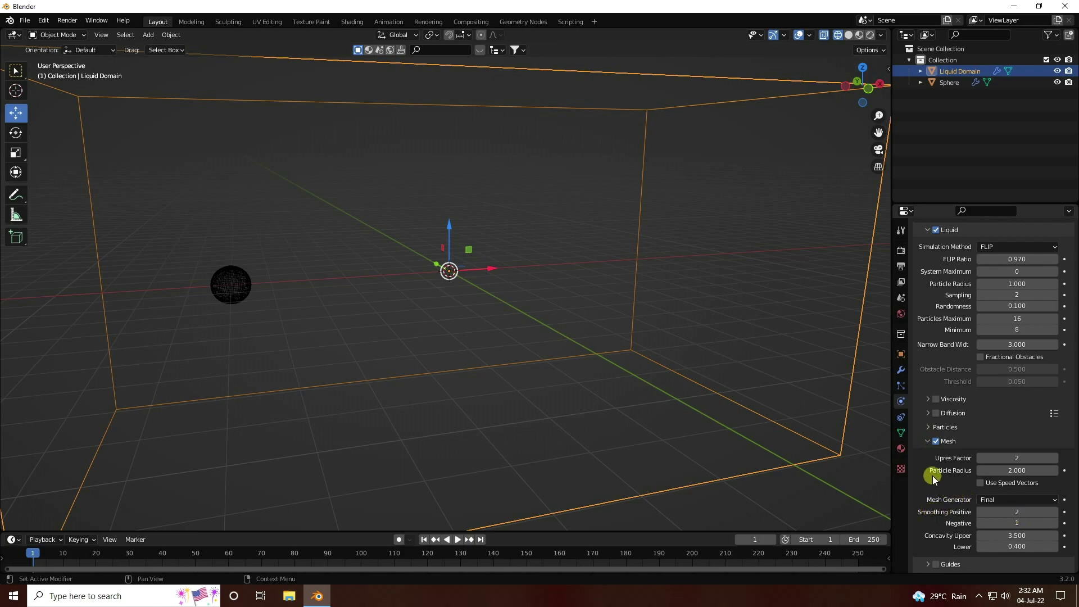
pyautogui.scroll(-8, 932, 471)
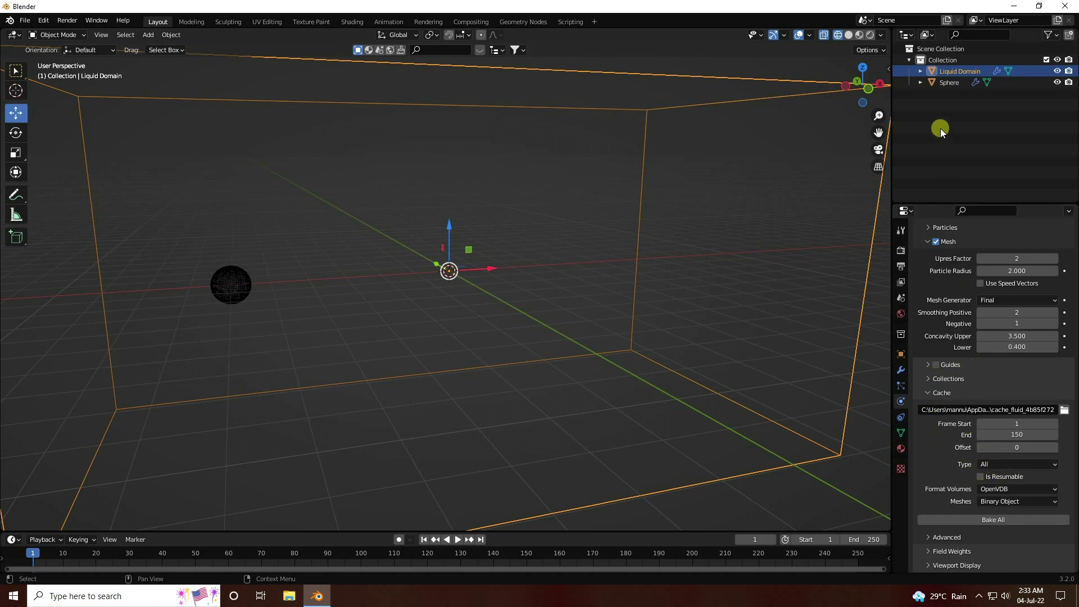
# Step: Give the Sphere emitter 100 sampling substeps, then reselect the Liquid Domain
pyautogui.click(950, 83)
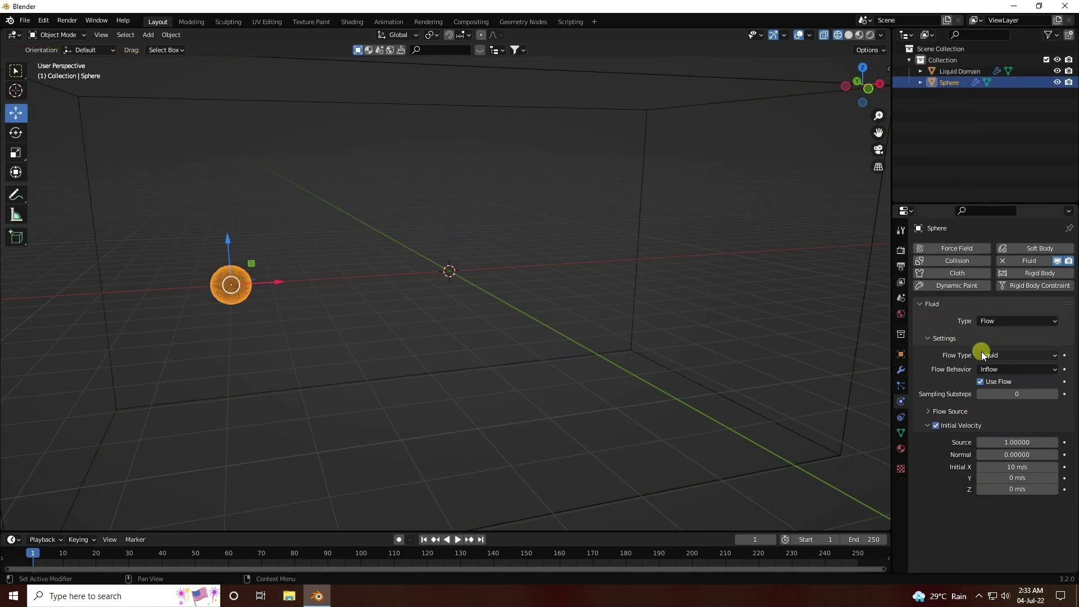
pyautogui.click(995, 393)
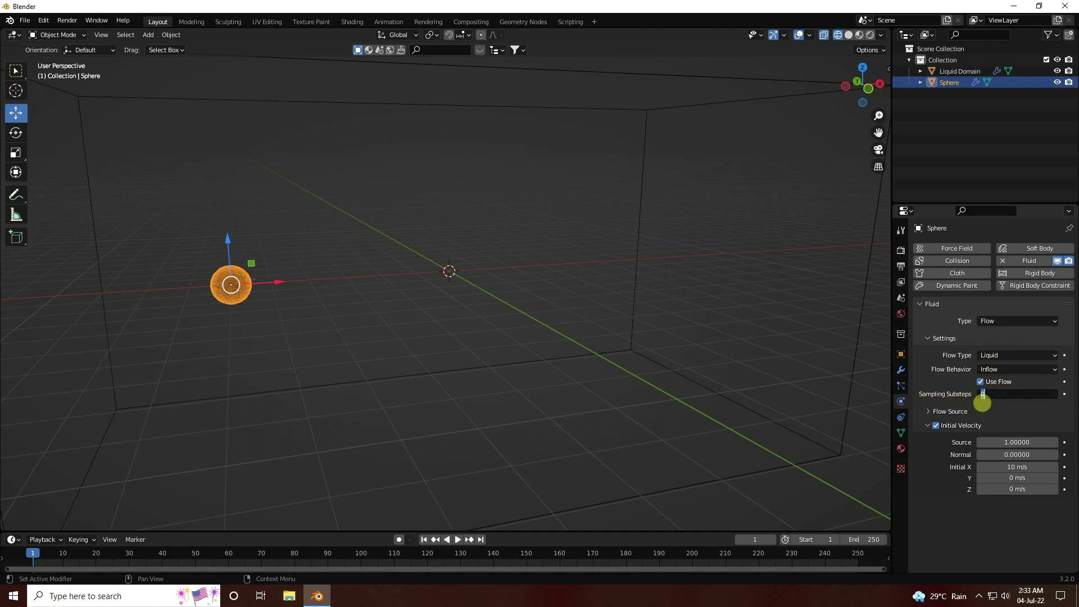
pyautogui.press('Return')
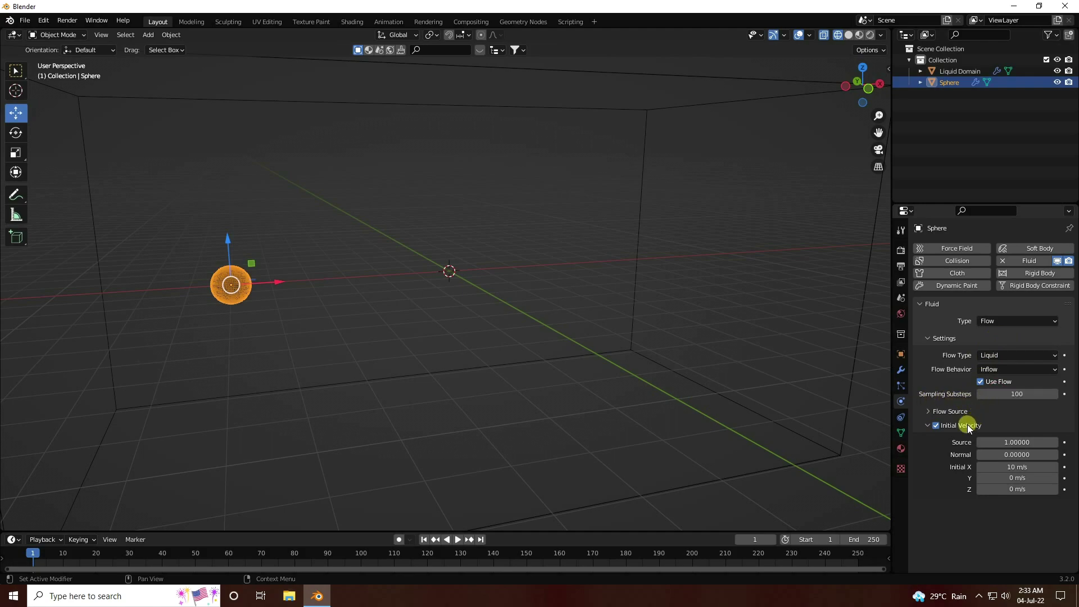
pyautogui.click(954, 70)
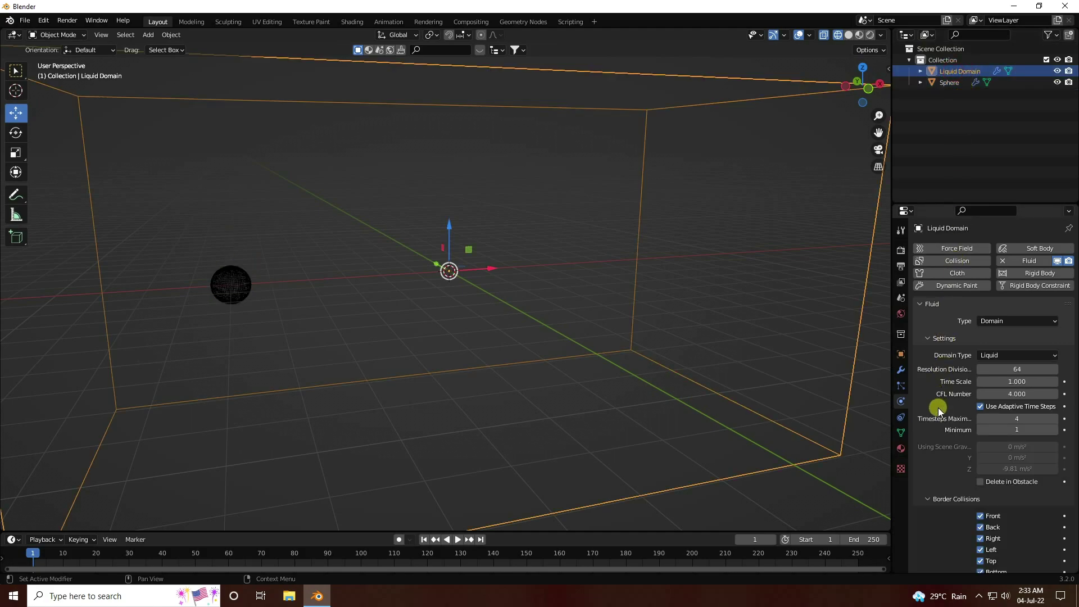
# Step: Bake the meshed liquid at resolution 64 and replay it in Solid shading from frame 1
pyautogui.scroll(-15, 938, 407)
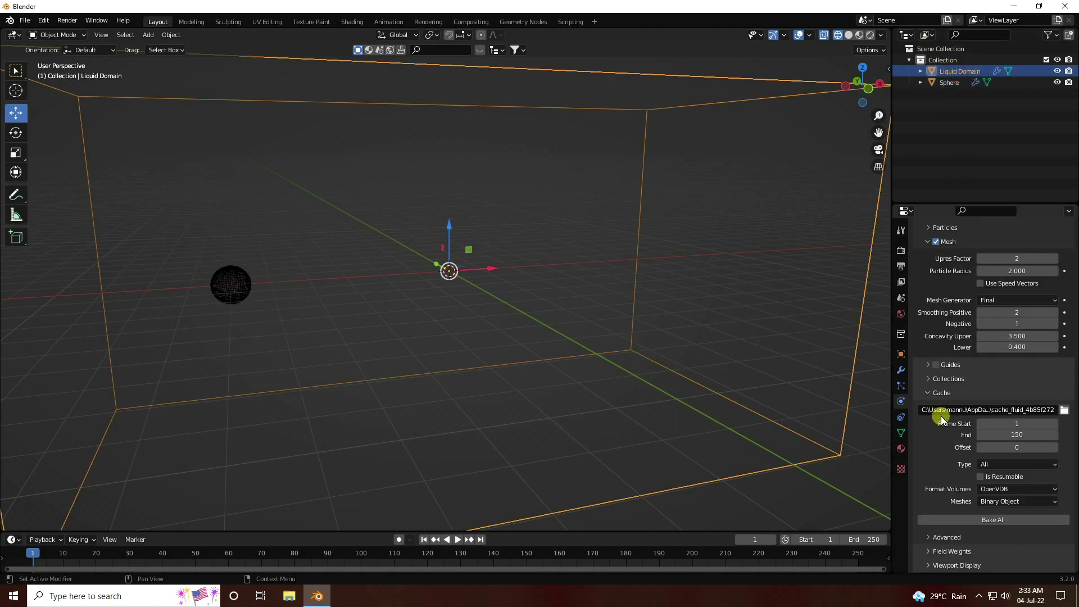
pyautogui.click(982, 520)
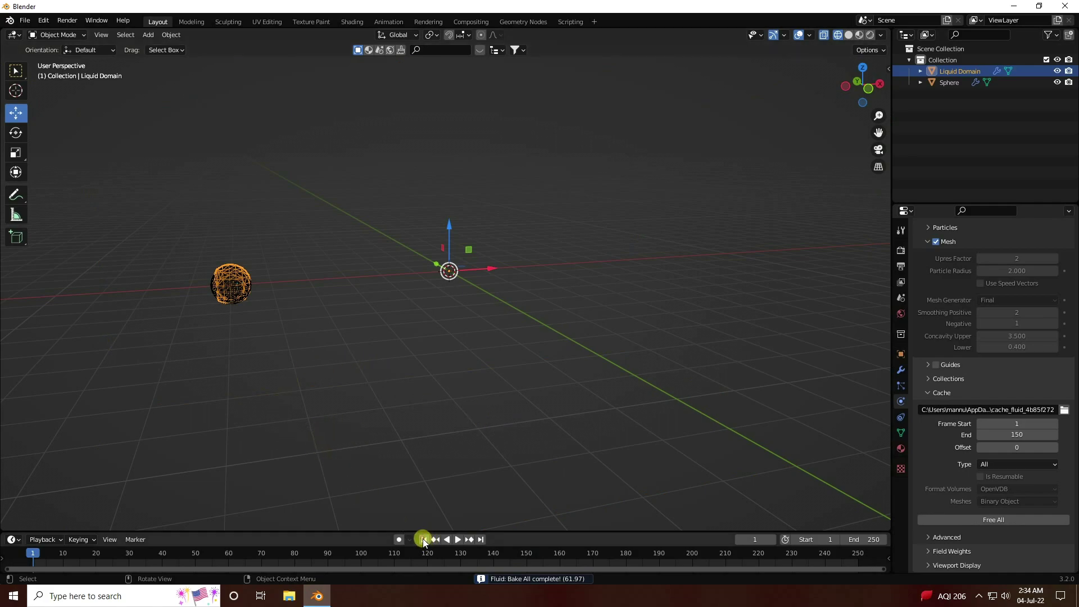
pyautogui.click(458, 539)
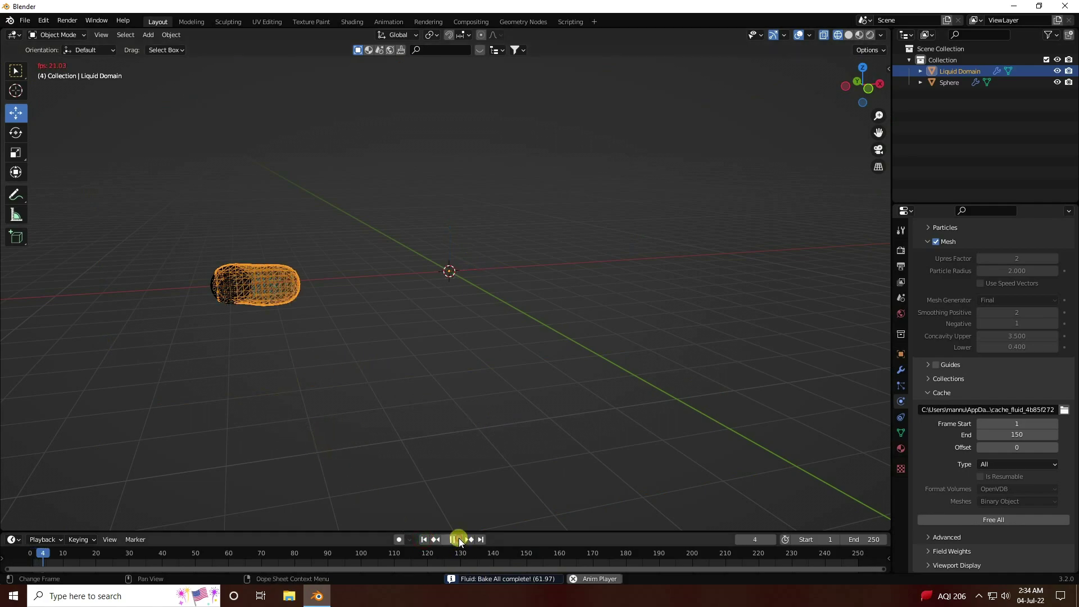
pyautogui.click(632, 205)
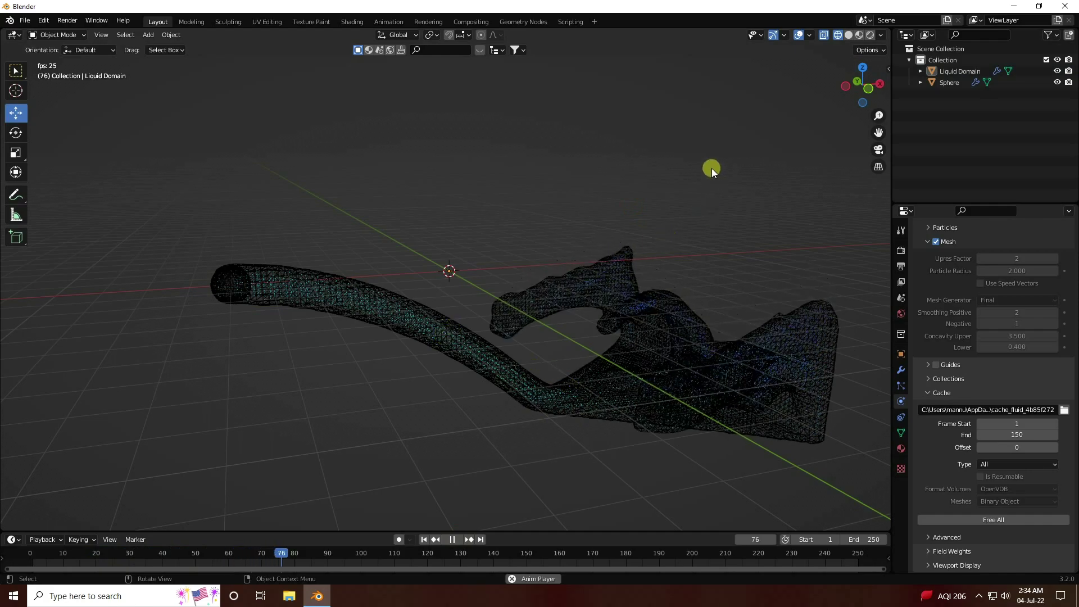
pyautogui.click(850, 35)
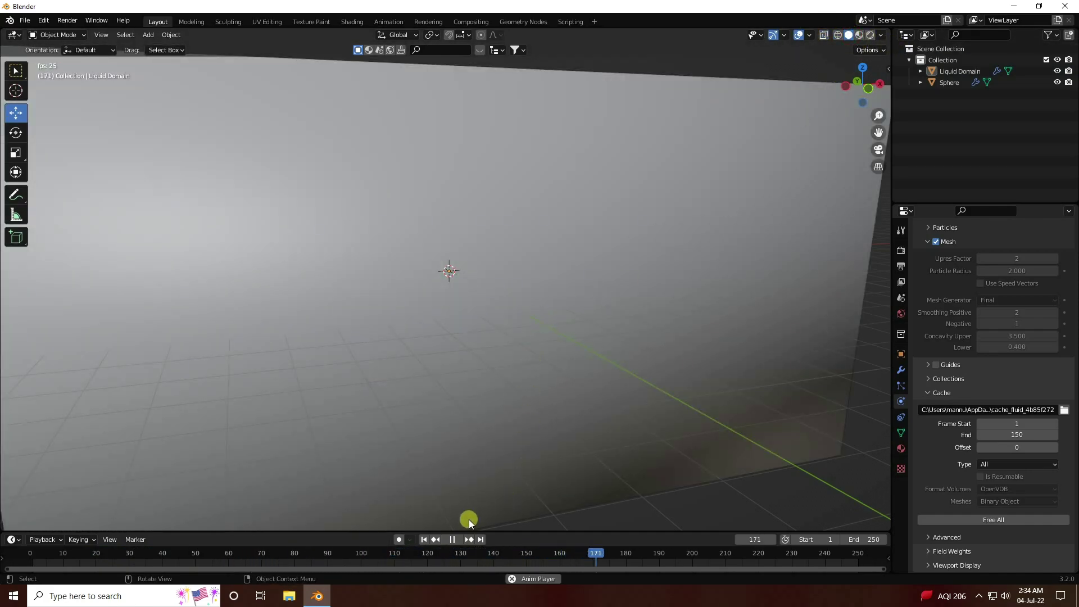
pyautogui.click(454, 539)
pyautogui.click(424, 540)
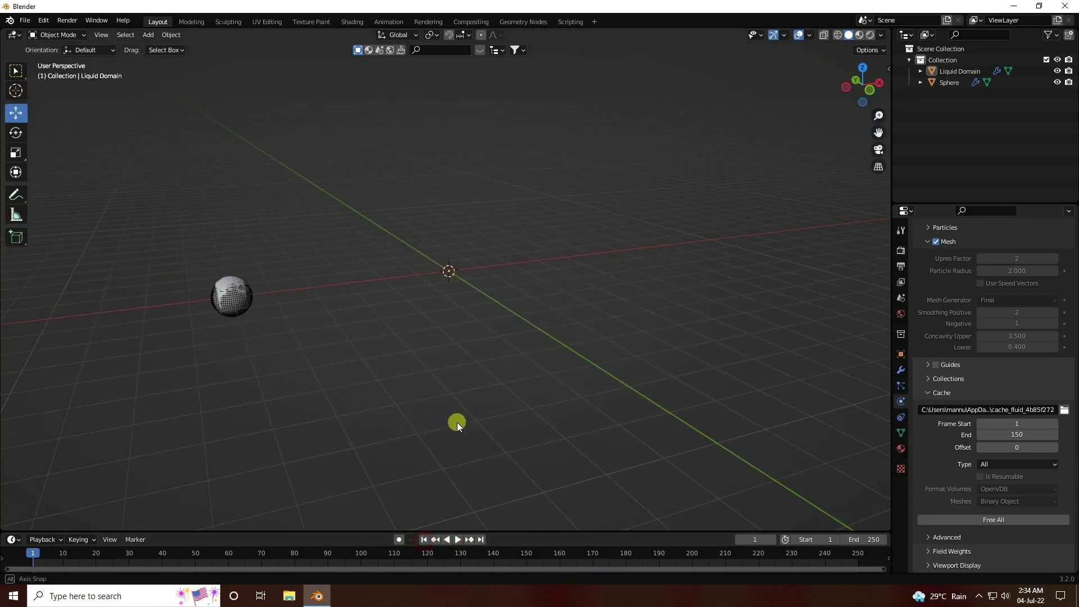
pyautogui.click(459, 540)
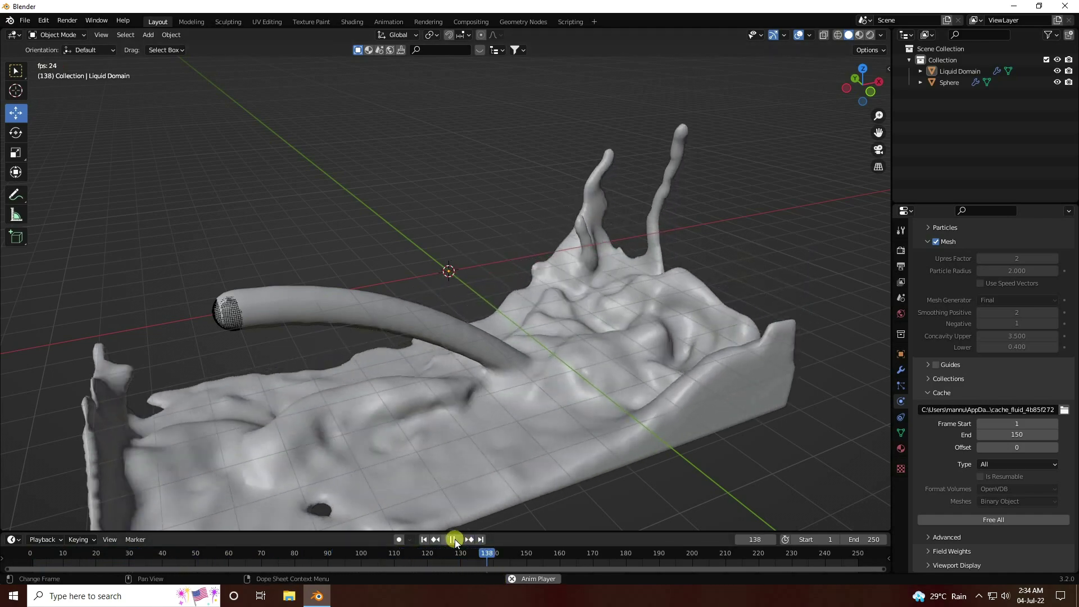
pyautogui.click(454, 540)
pyautogui.click(423, 540)
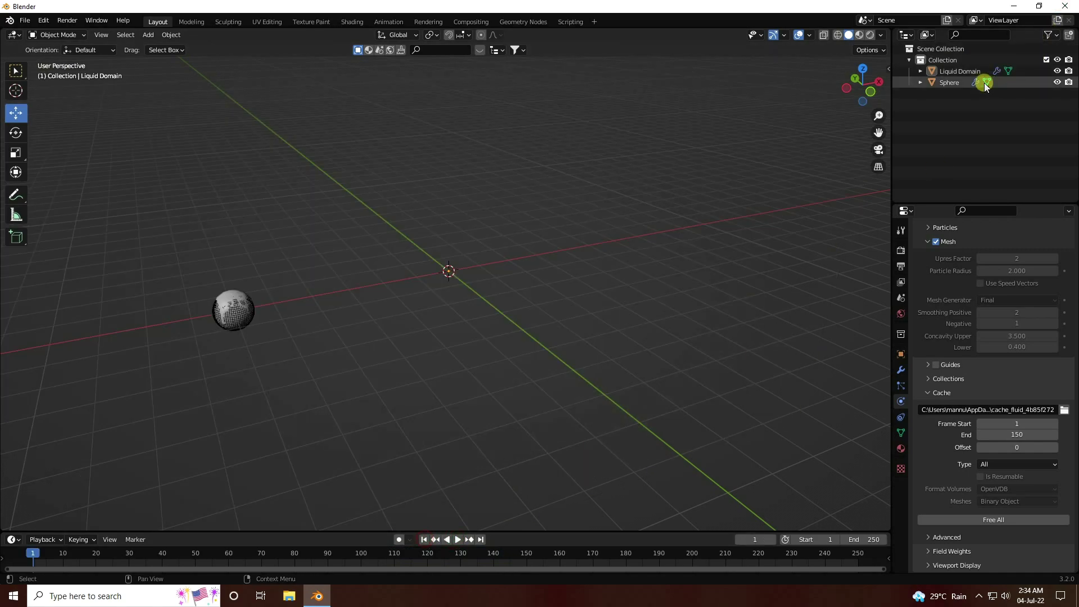
# Step: Free the old bake and view the front orthographic scene in wireframe
pyautogui.press('KP_1')
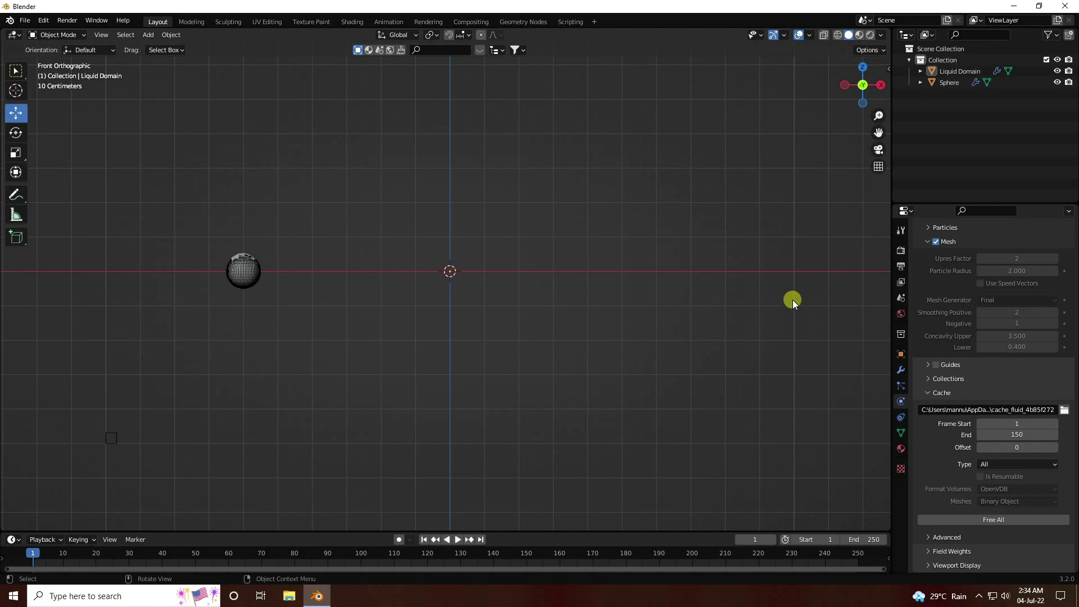
pyautogui.click(994, 522)
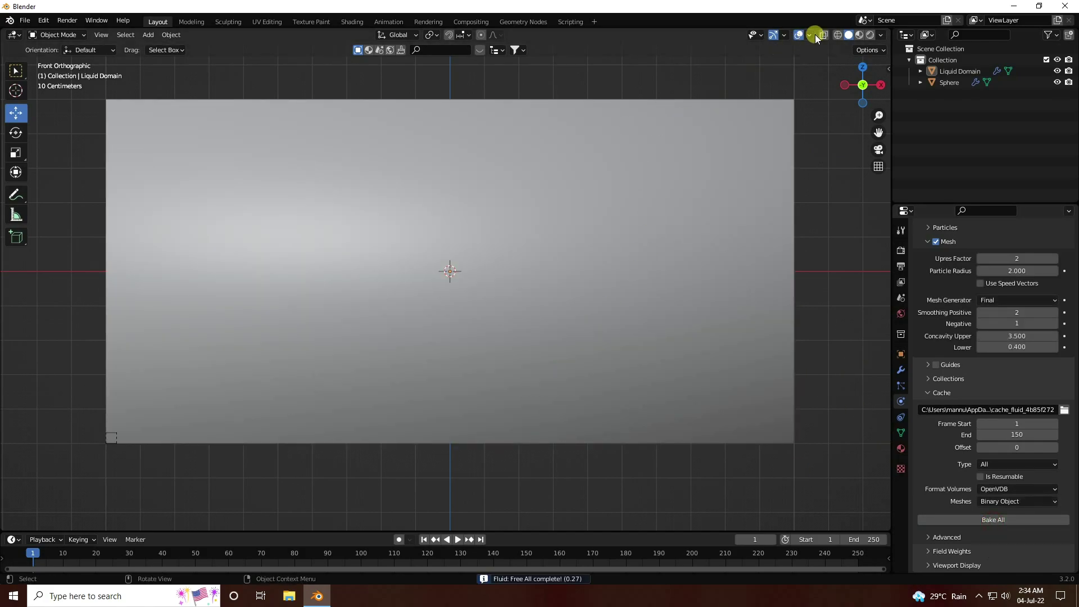
pyautogui.click(837, 35)
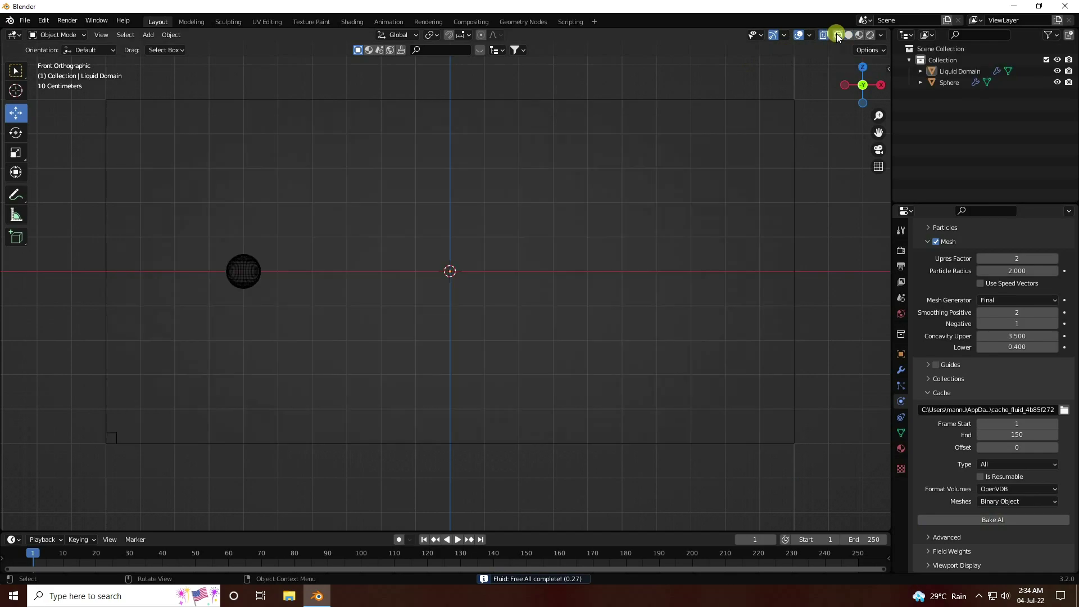
# Step: Duplicate the inflow sphere and move the copy to the domain's right side
pyautogui.click(244, 279)
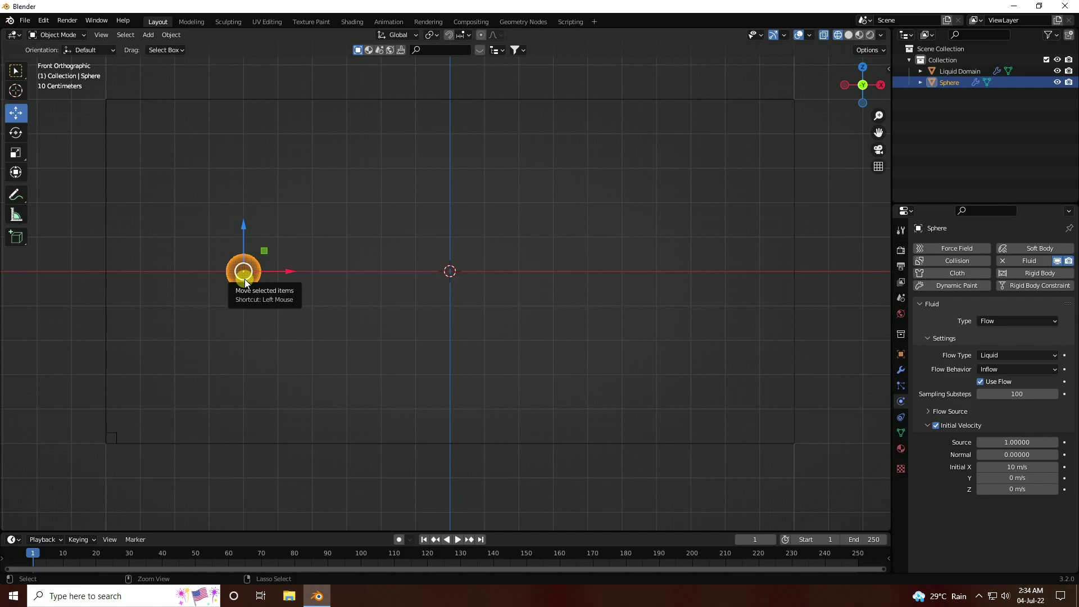
pyautogui.hotkey('ctrl', 'c')
pyautogui.hotkey('ctrl', 'v')
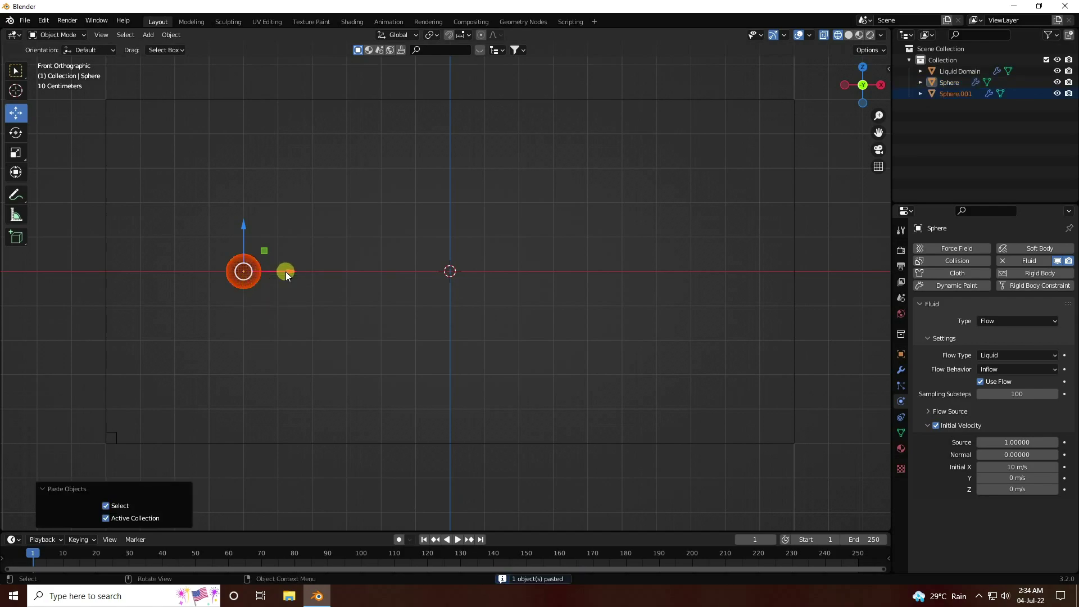
pyautogui.moveTo(286, 271); pyautogui.dragTo(700, 264)
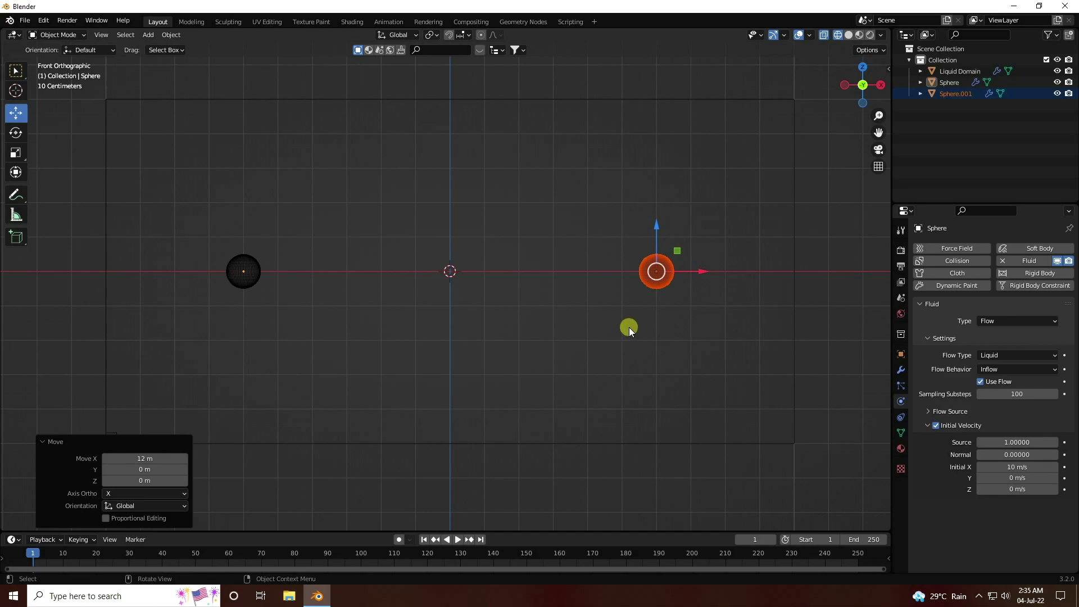
# Step: Set Sphere.001's initial X velocity to -10 m/s and reselect the Liquid Domain
pyautogui.click(953, 93)
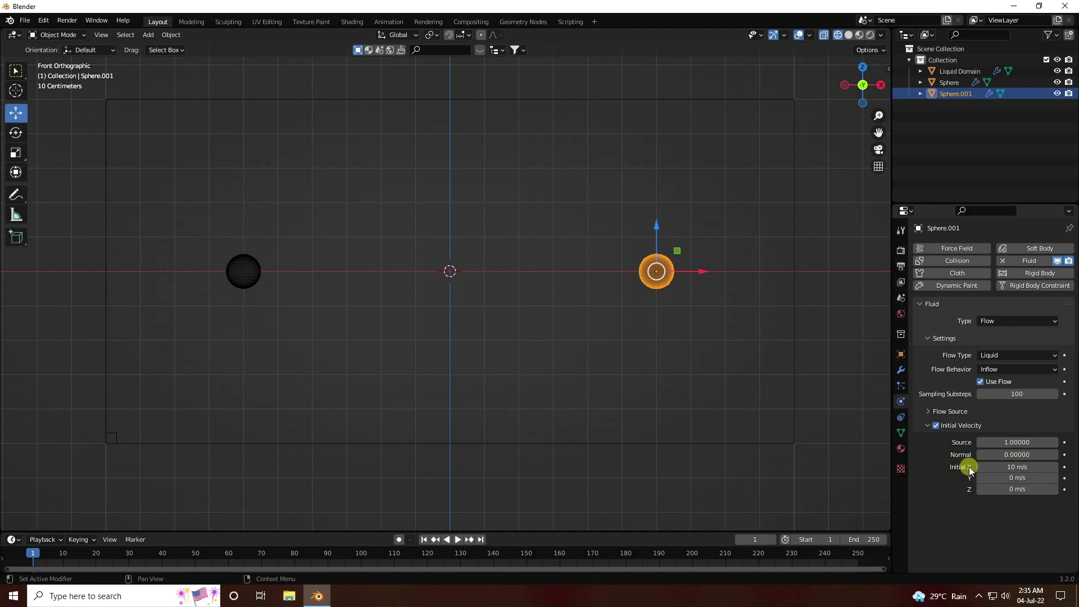
pyautogui.click(1012, 467)
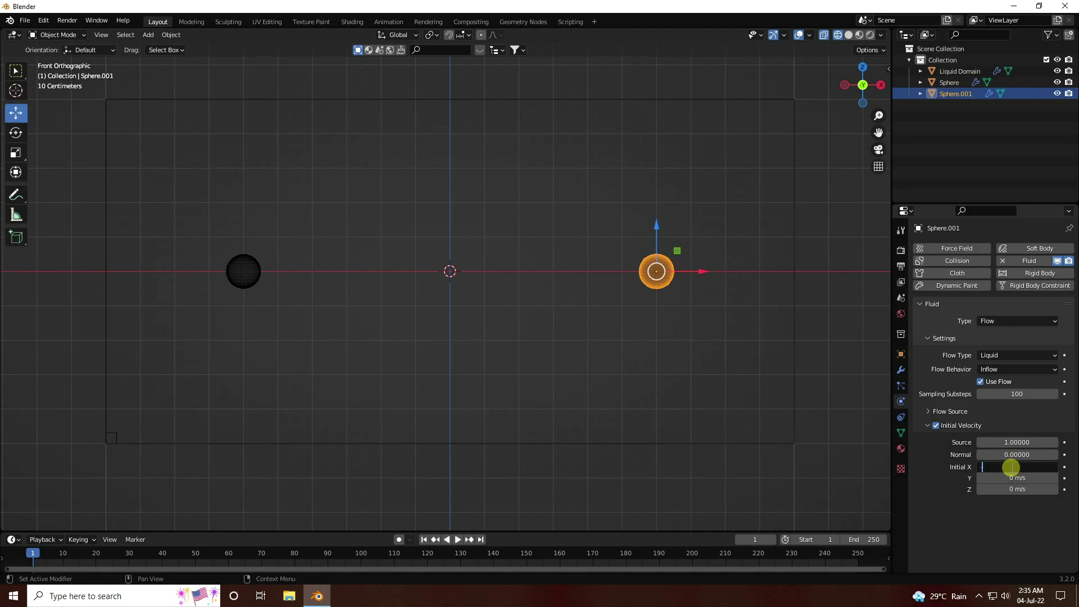
pyautogui.write('-10')
pyautogui.press('Return')
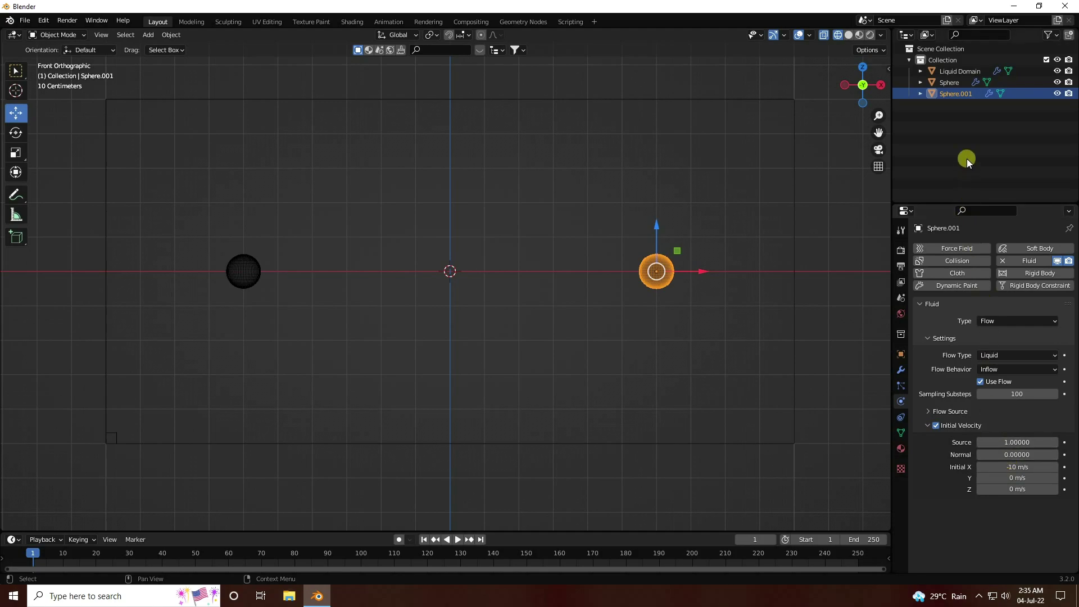
pyautogui.click(948, 72)
# Step: Bake the two-emitter simulation and run a first angled preview, rewinding to frame 1
pyautogui.scroll(-12, 931, 470)
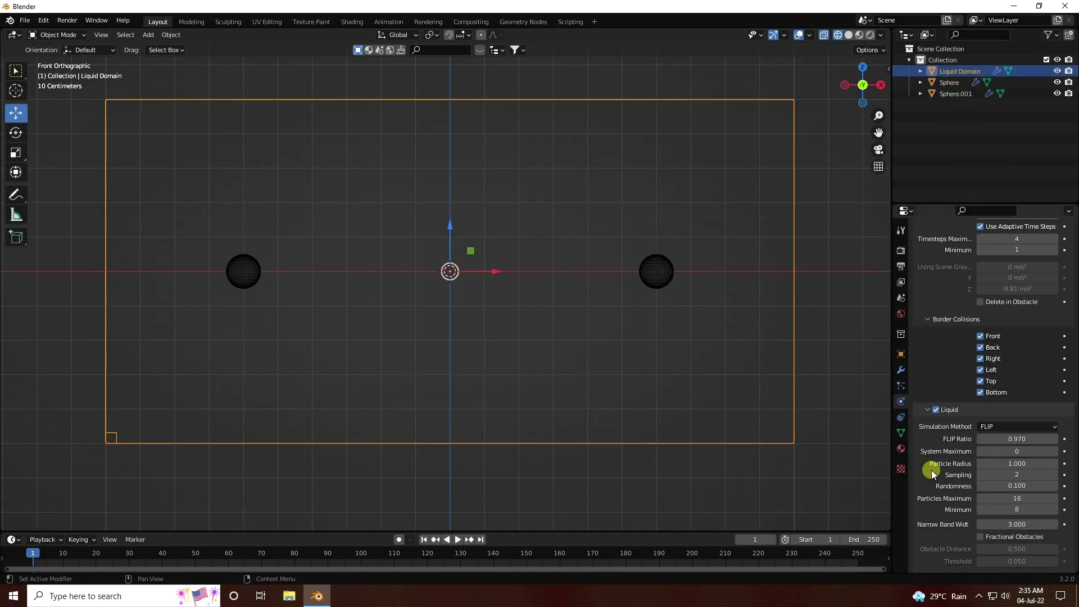
pyautogui.scroll(-8, 932, 470)
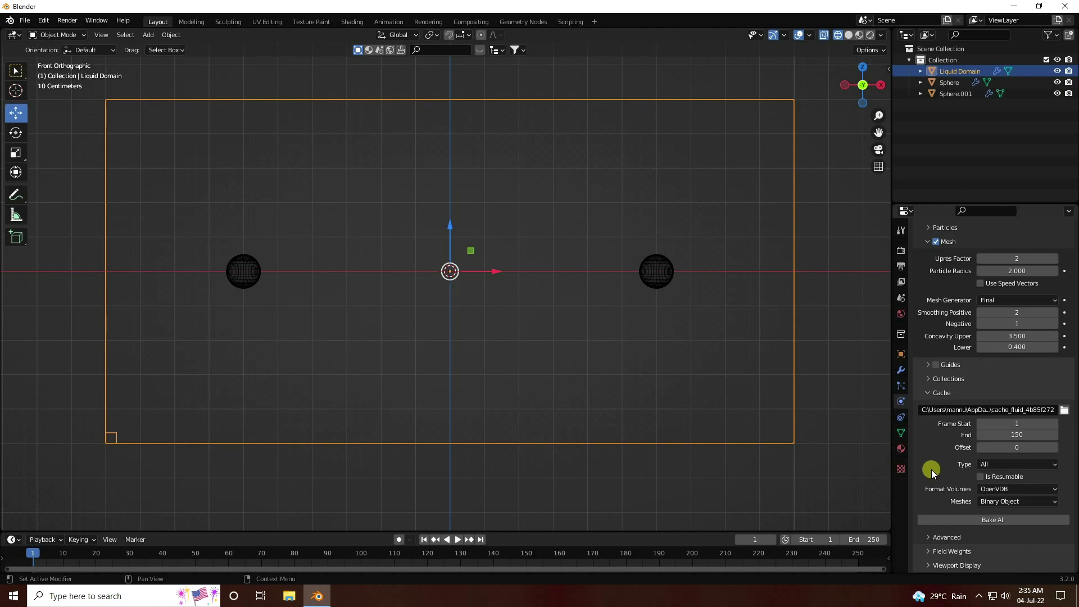
pyautogui.click(992, 519)
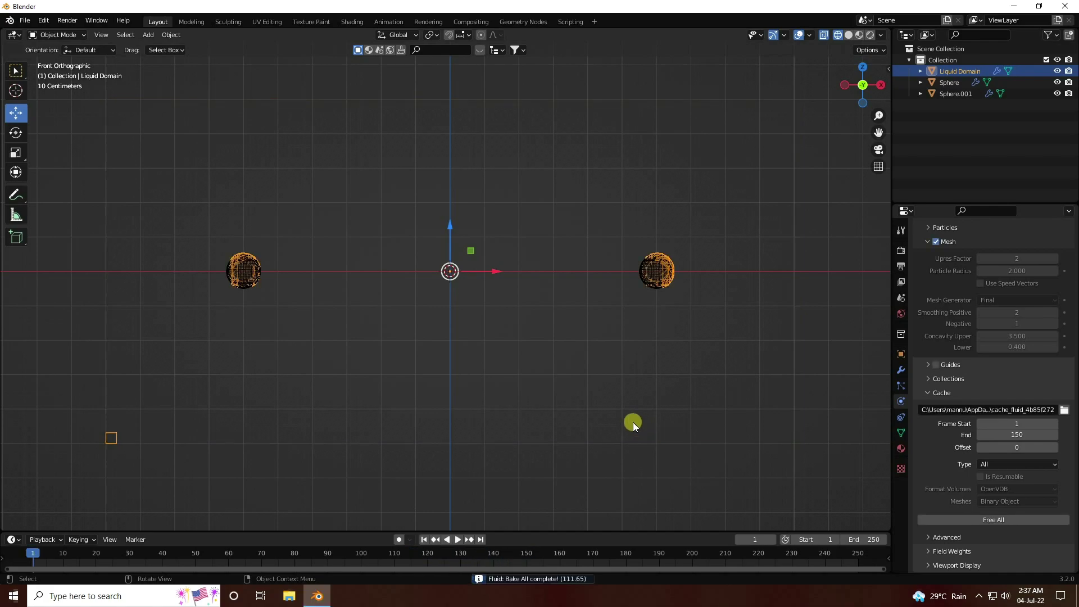
pyautogui.moveTo(424, 329); pyautogui.dragTo(492, 349, button='middle')
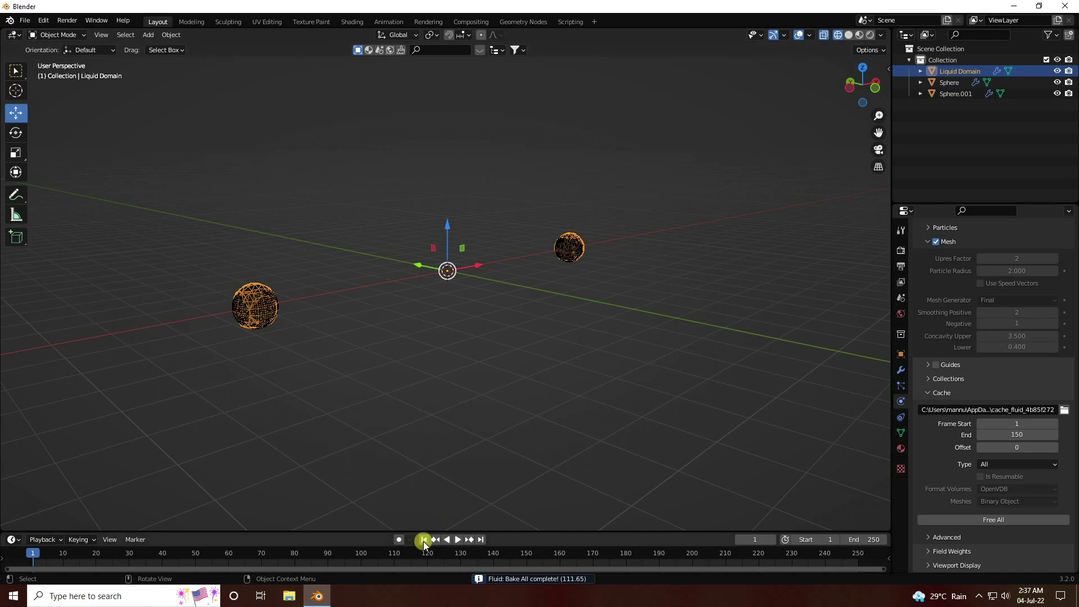
pyautogui.click(457, 539)
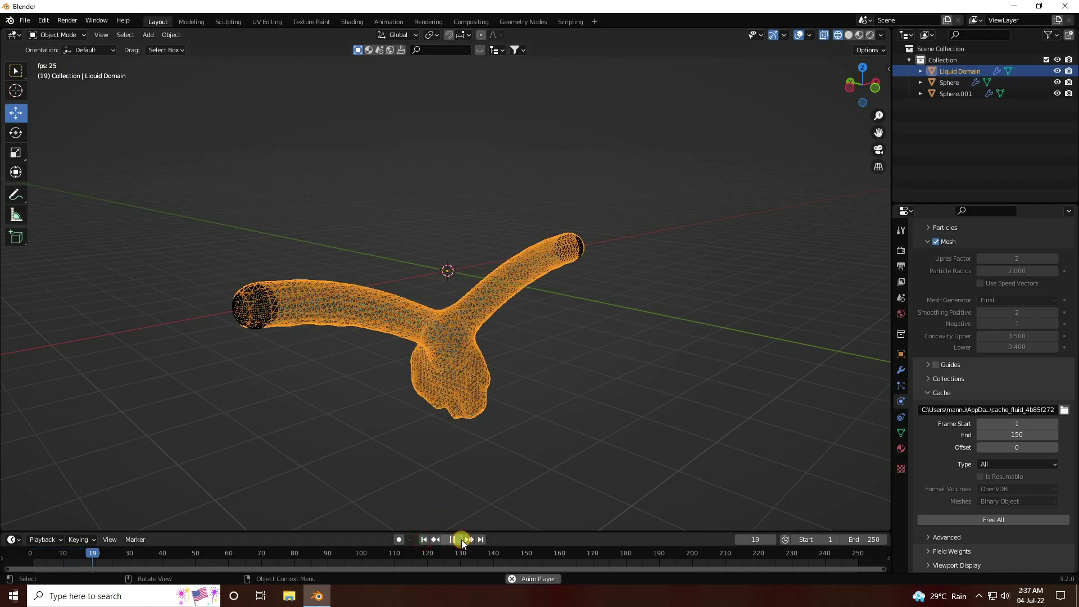
pyautogui.click(460, 204)
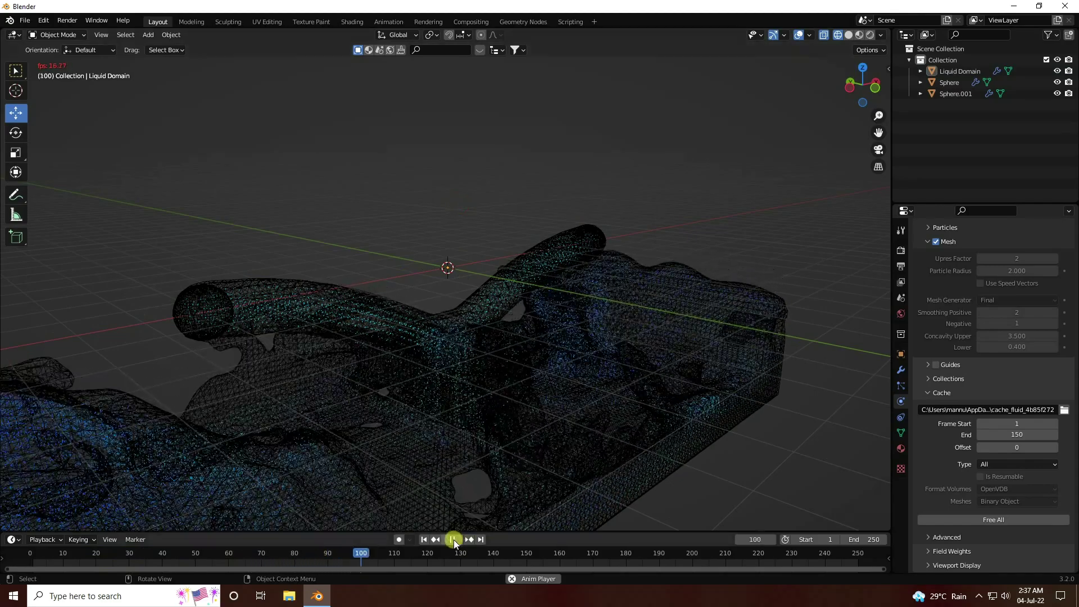
pyautogui.click(449, 540)
pyautogui.click(424, 540)
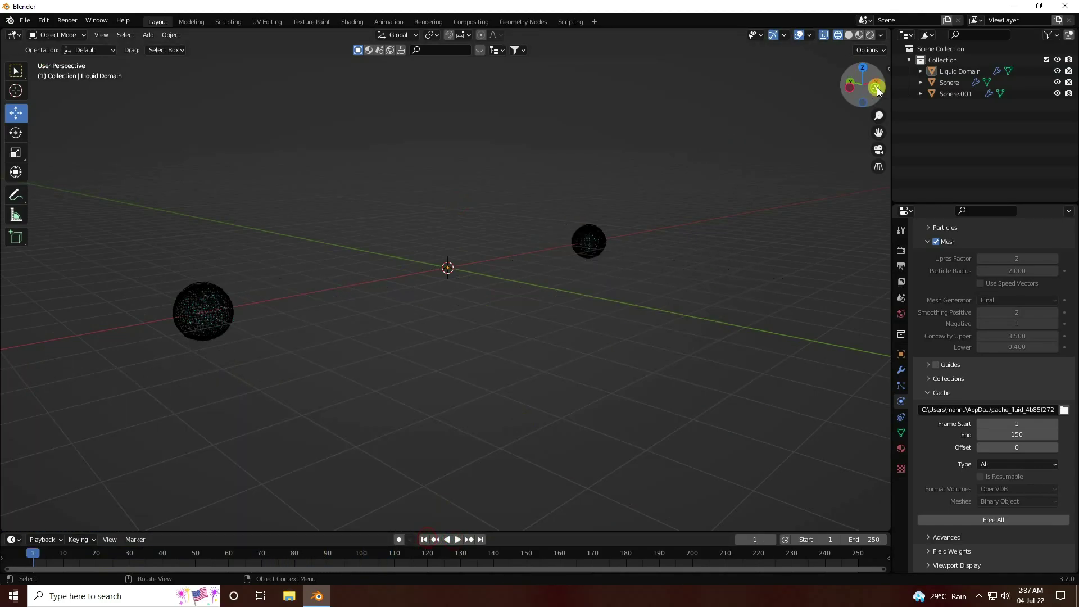
# Step: Replay the collision in Solid shading, stopping at frame 145
pyautogui.click(848, 35)
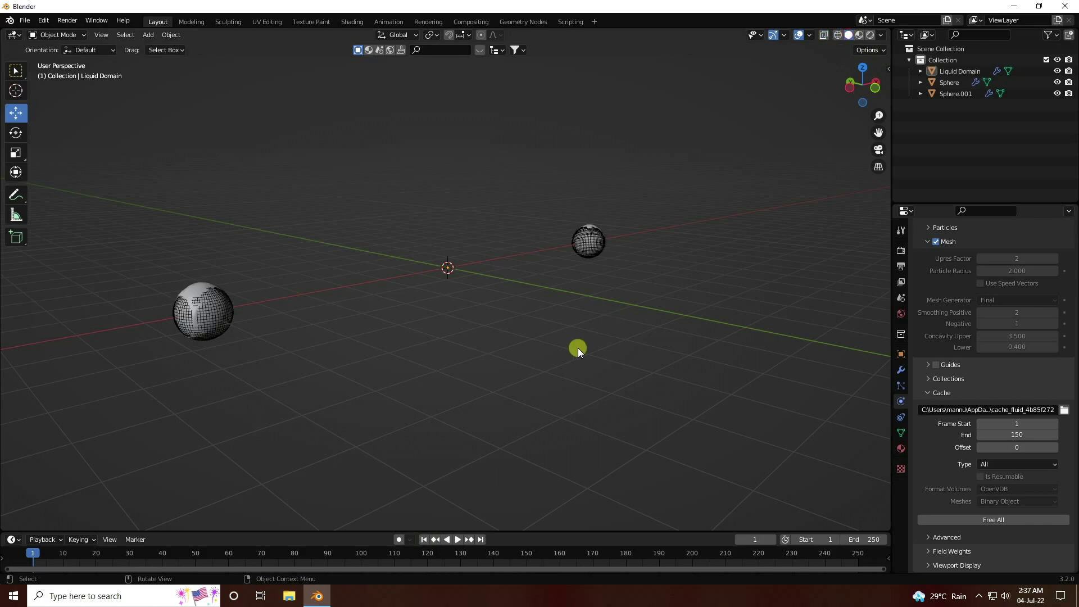
pyautogui.click(457, 540)
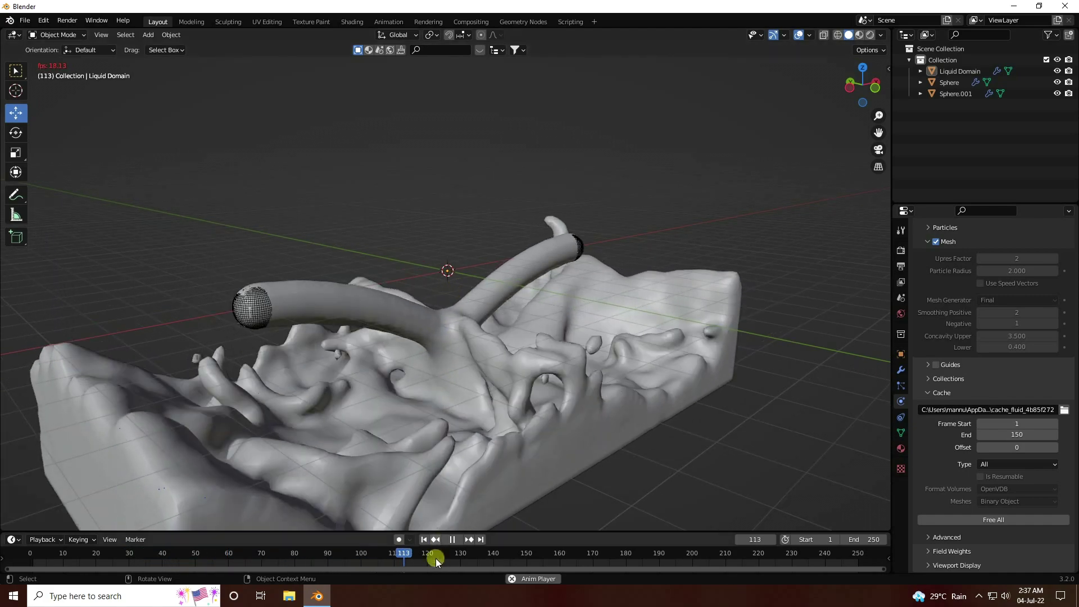
pyautogui.click(454, 539)
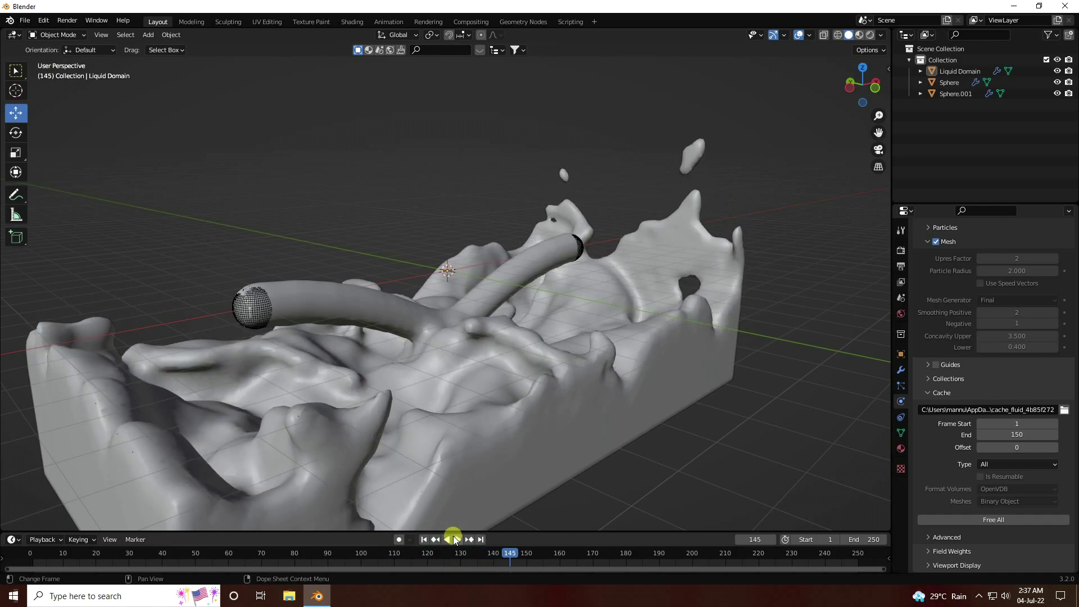
pyautogui.scroll(-3, 399, 361)
pyautogui.scroll(2, 404, 362)
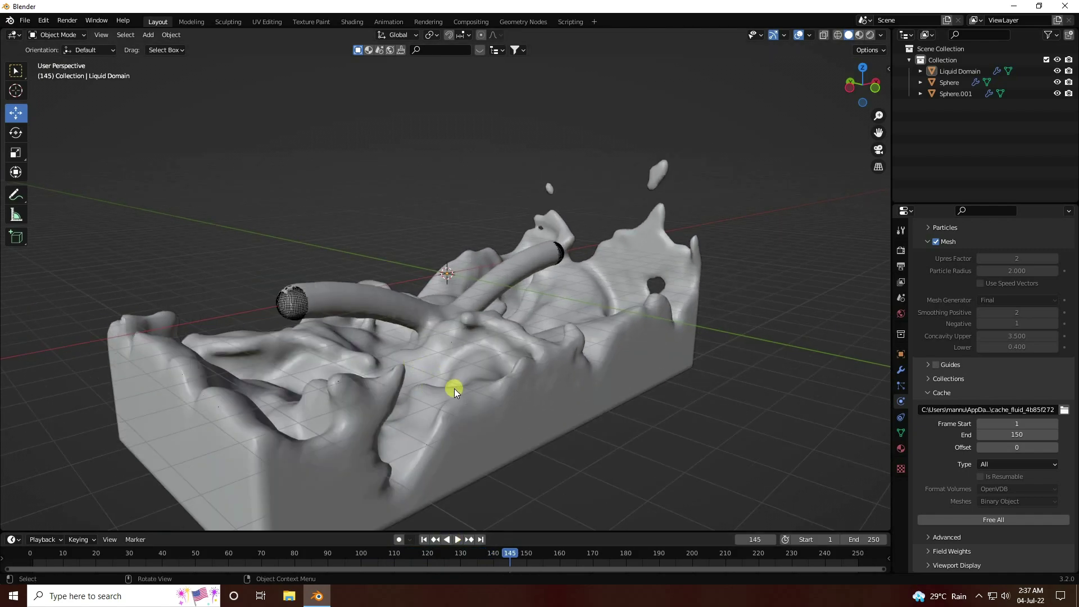
# Step: In the Shading workspace, replace the Liquid Domain Material with a new material
pyautogui.click(353, 23)
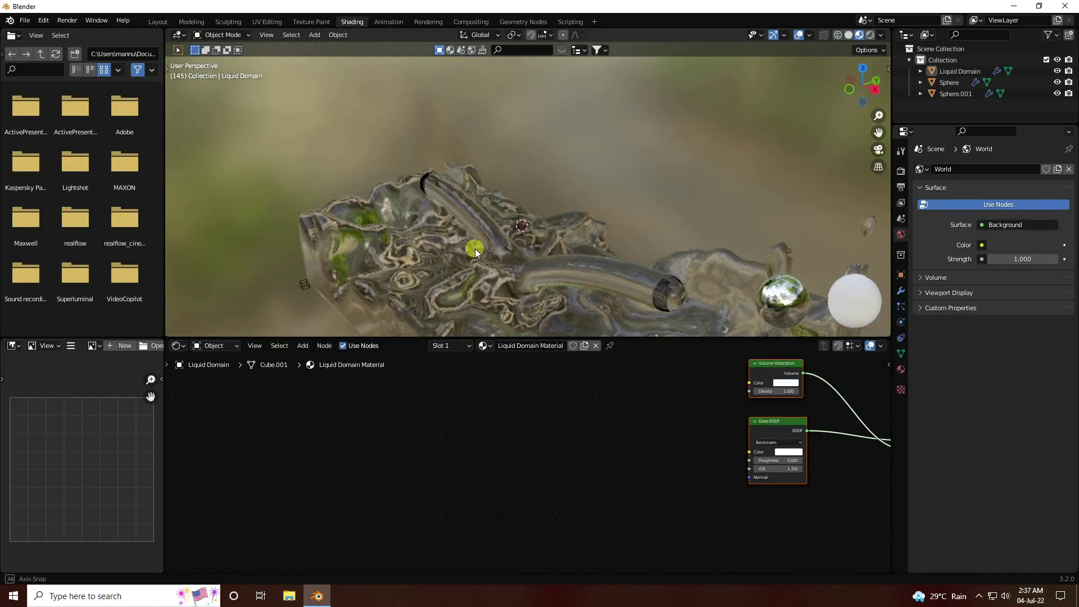
pyautogui.moveTo(538, 234); pyautogui.dragTo(571, 253, button='middle')
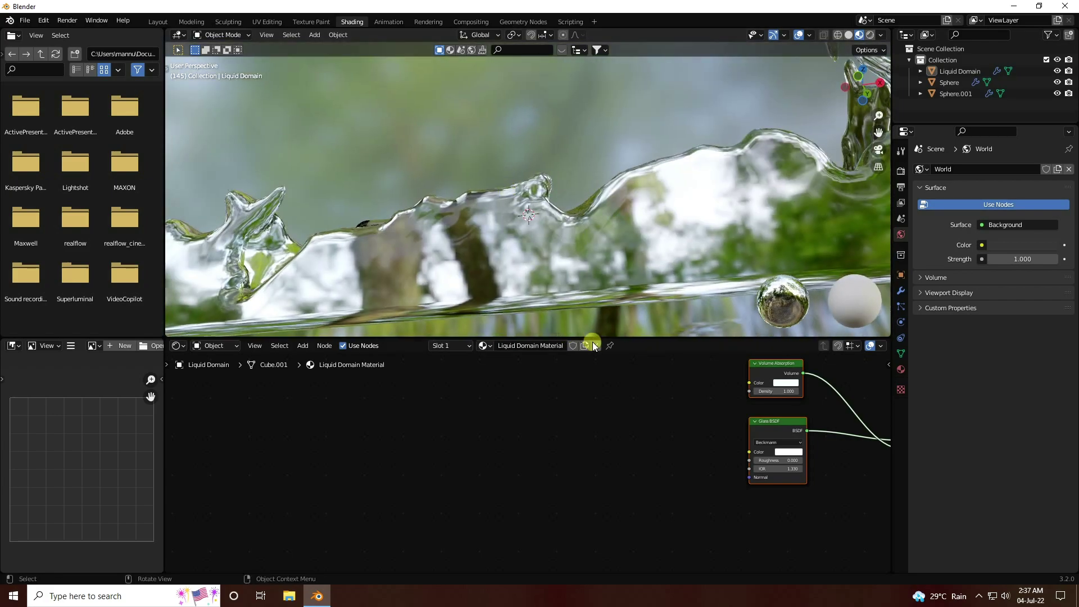
pyautogui.click(594, 345)
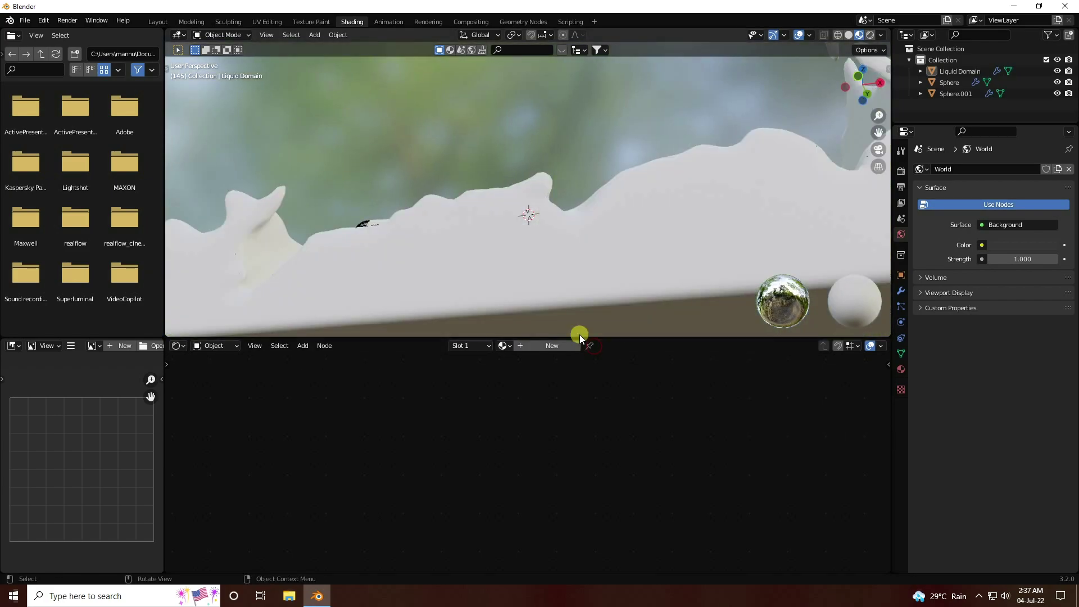
pyautogui.click(542, 346)
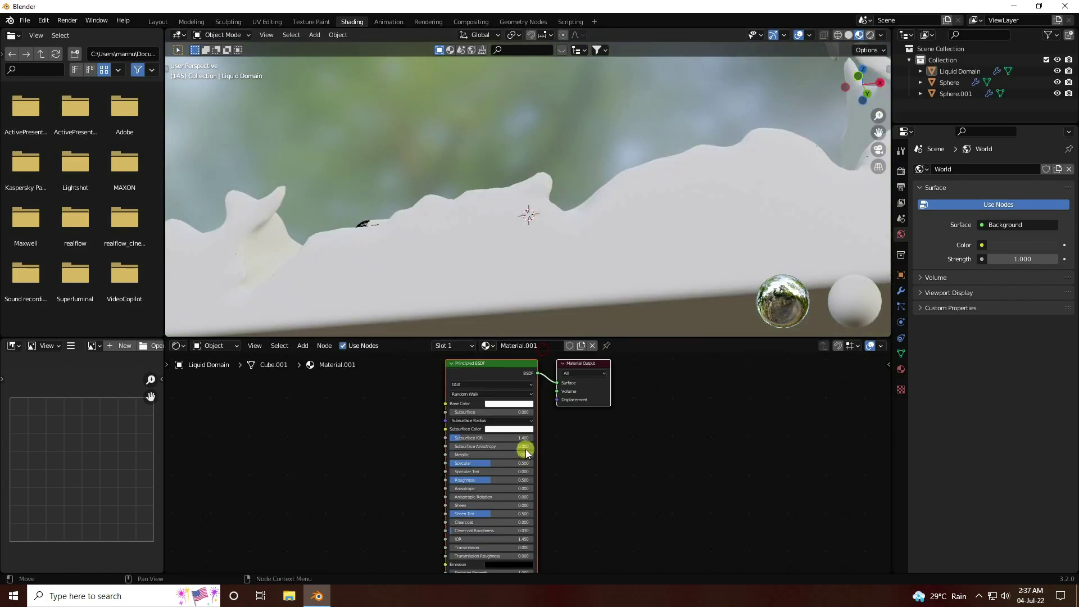
# Step: Set the new Principled BSDF's Metallic to 1 and Roughness to 0.1
pyautogui.moveTo(460, 241); pyautogui.dragTo(548, 248, button='middle')
pyautogui.scroll(2, 386, 404)
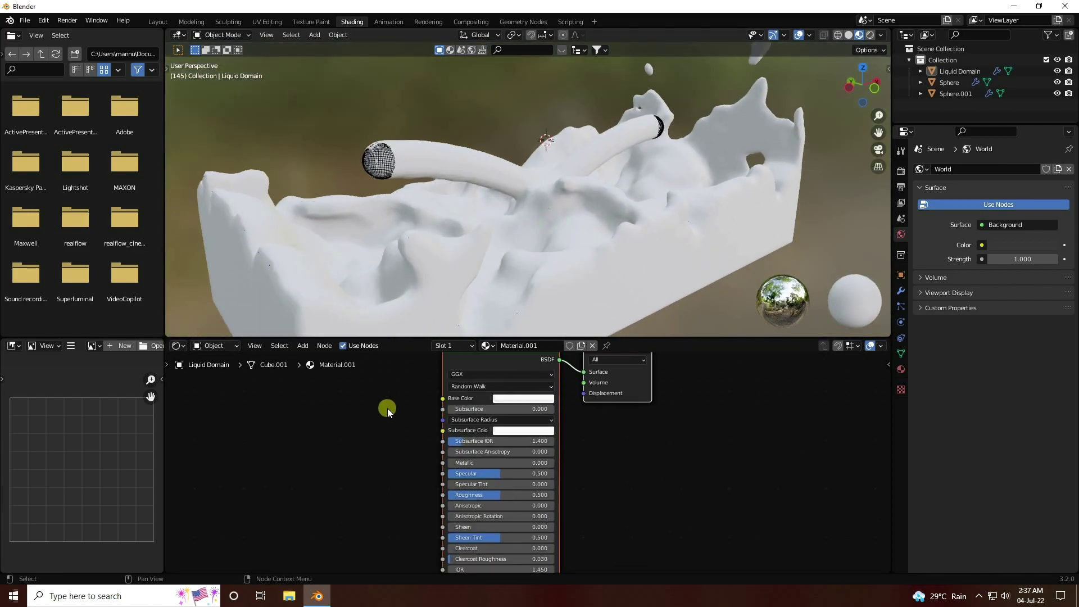
pyautogui.moveTo(385, 405); pyautogui.dragTo(500, 477, button='middle')
pyautogui.moveTo(598, 518); pyautogui.dragTo(577, 476, button='middle')
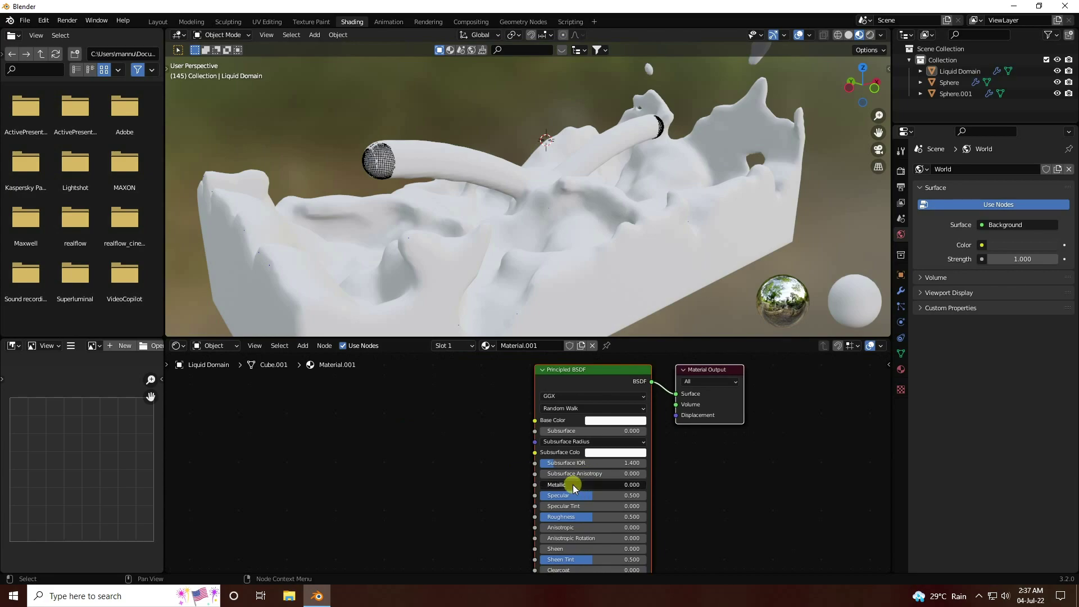
pyautogui.click(573, 485)
pyautogui.write('1')
pyautogui.press('Return')
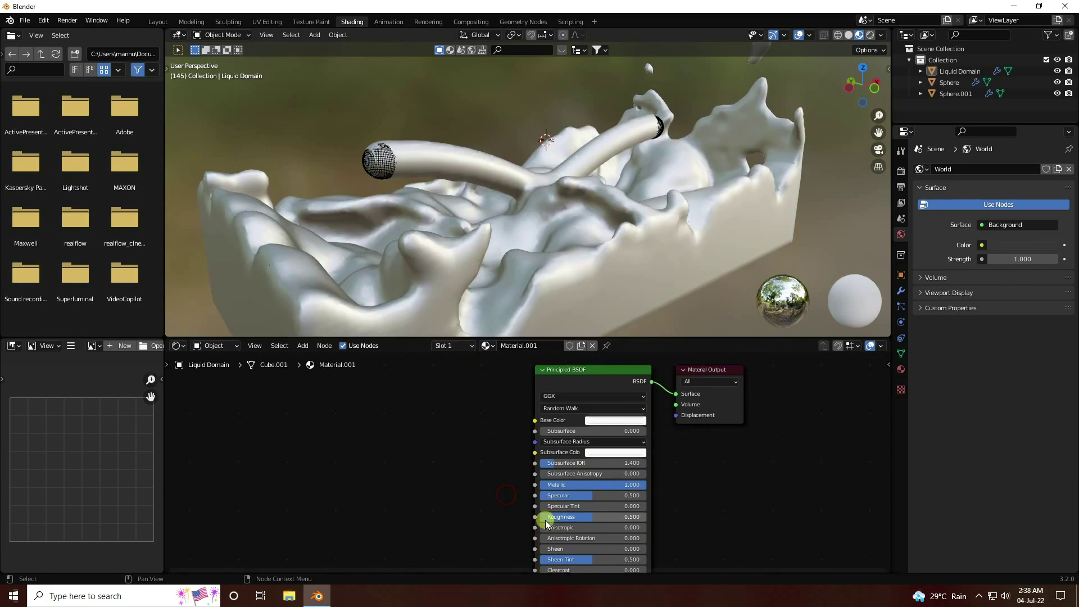
pyautogui.click(563, 517)
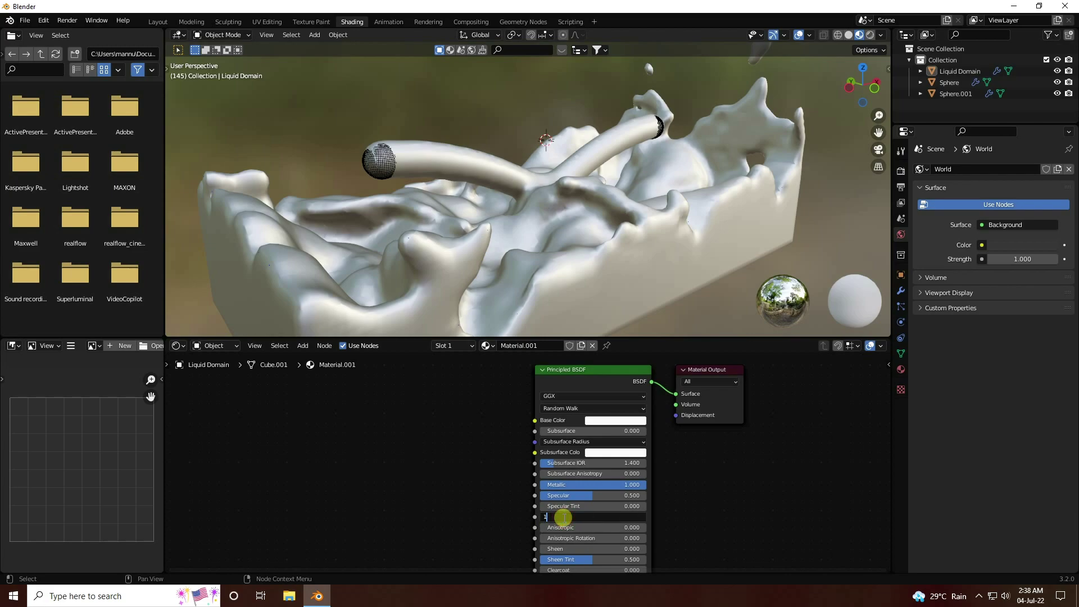
pyautogui.write('0.1')
pyautogui.press('Return')
pyautogui.scroll(2, 481, 244)
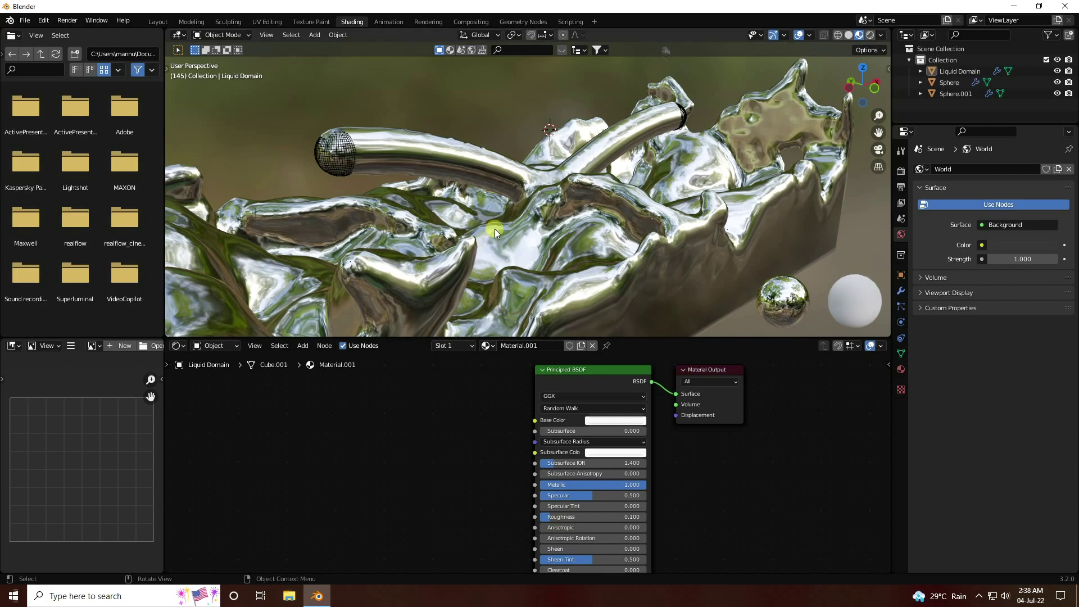
pyautogui.moveTo(444, 429); pyautogui.dragTo(463, 451, button='middle')
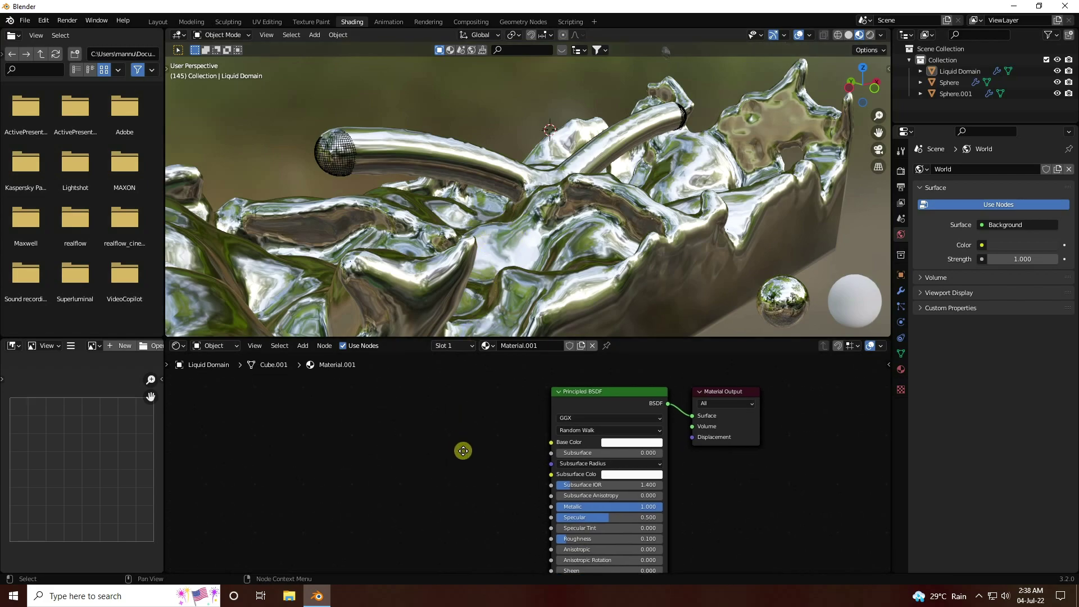
pyautogui.click(300, 341)
# Step: Add a ColorRamp node and link its Color output into the shader's Base Color
pyautogui.click(315, 355)
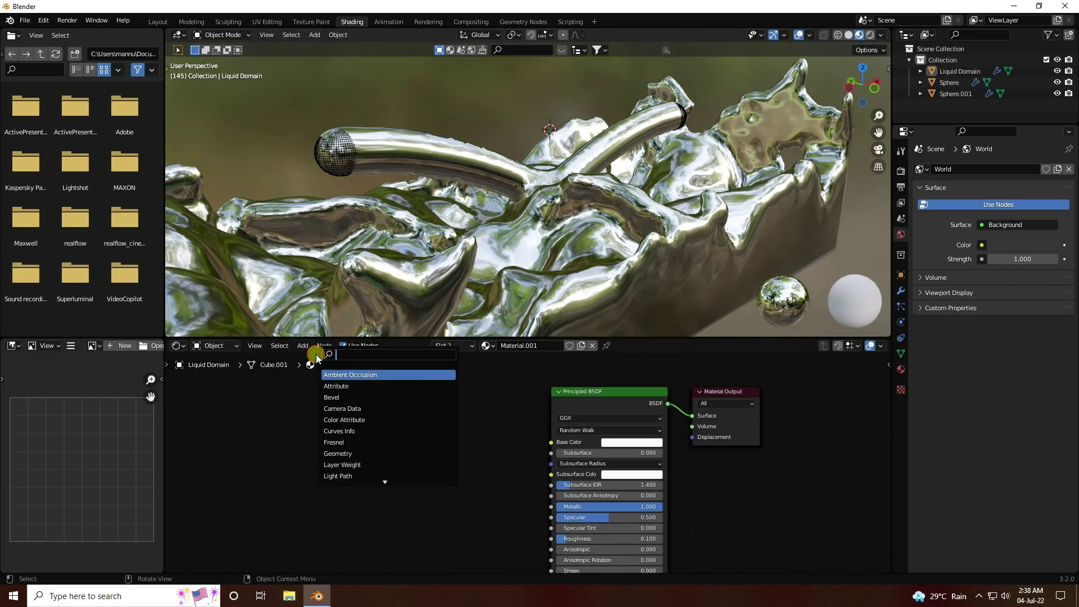
pyautogui.write('ccol')
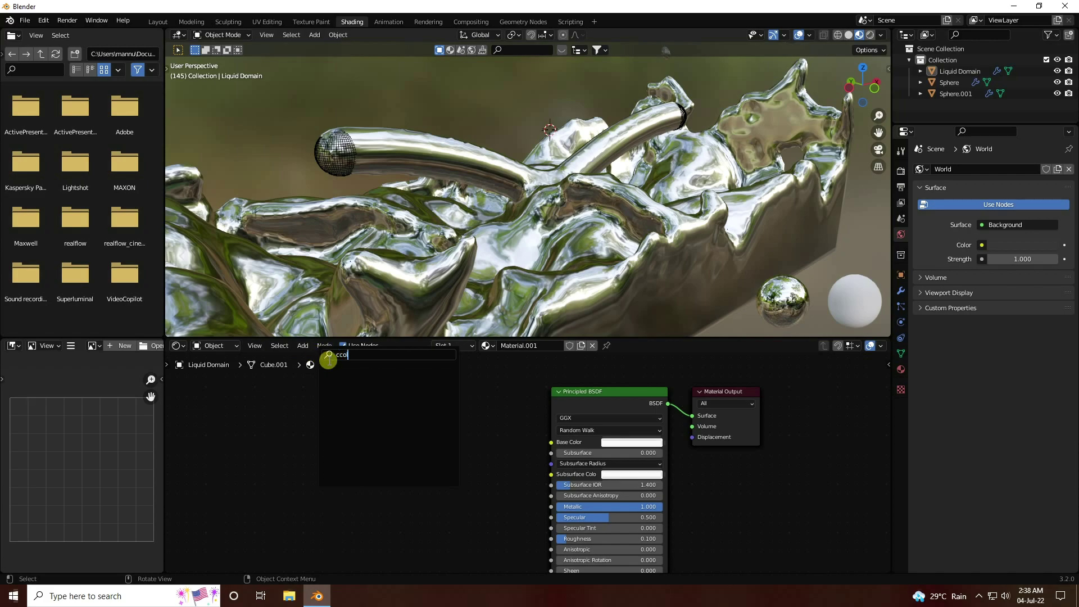
pyautogui.press('BackSpace')
pyautogui.press('BackSpace')
pyautogui.press('BackSpace')
pyautogui.press('BackSpace')
pyautogui.write('col')
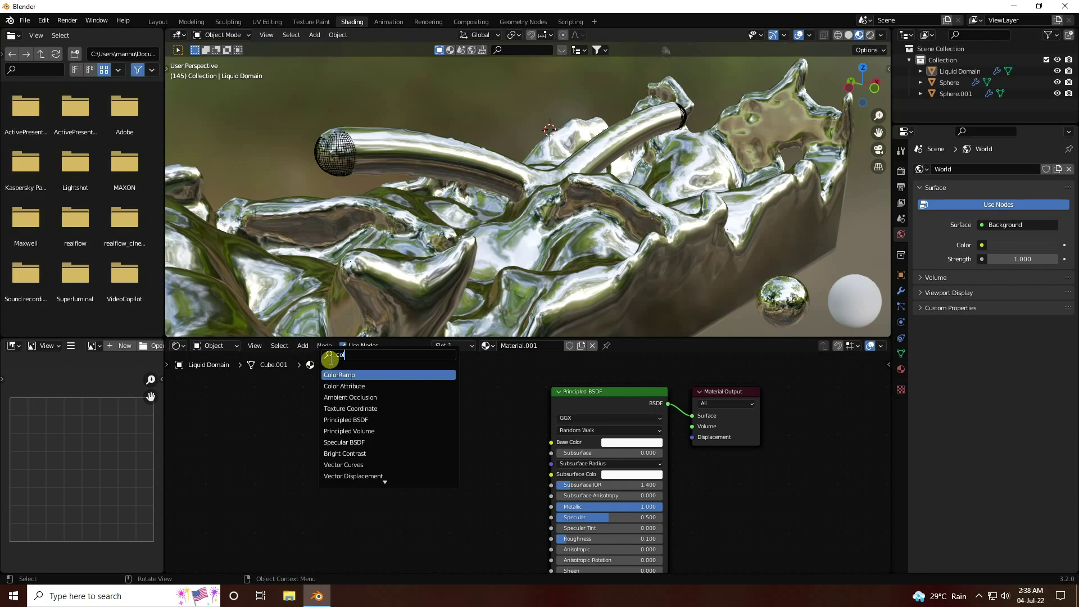
pyautogui.click(343, 375)
pyautogui.click(336, 483)
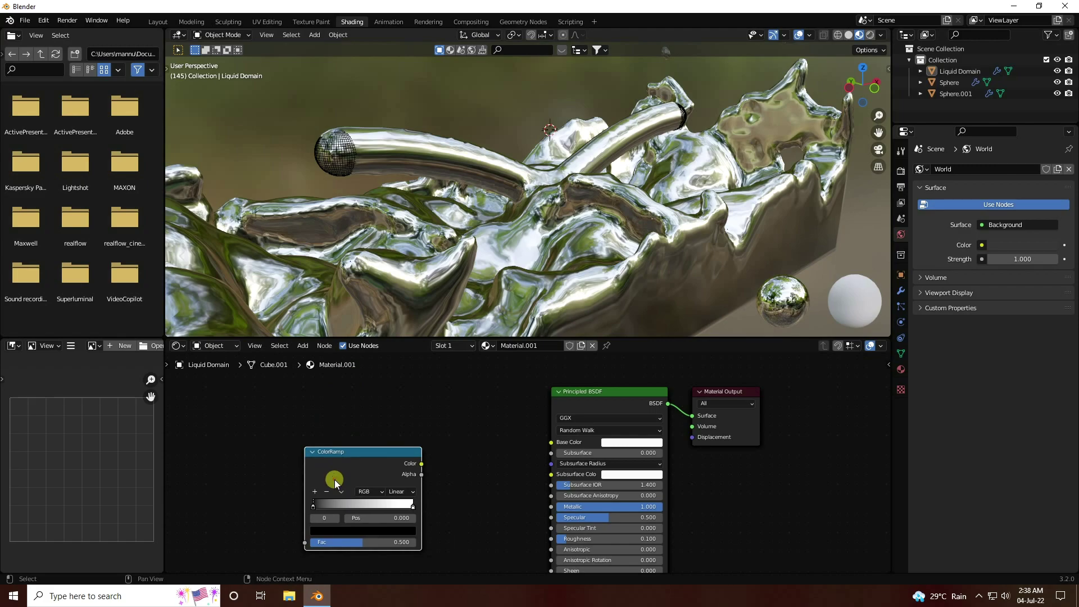
pyautogui.moveTo(421, 464); pyautogui.dragTo(544, 442)
pyautogui.scroll(2, 516, 471)
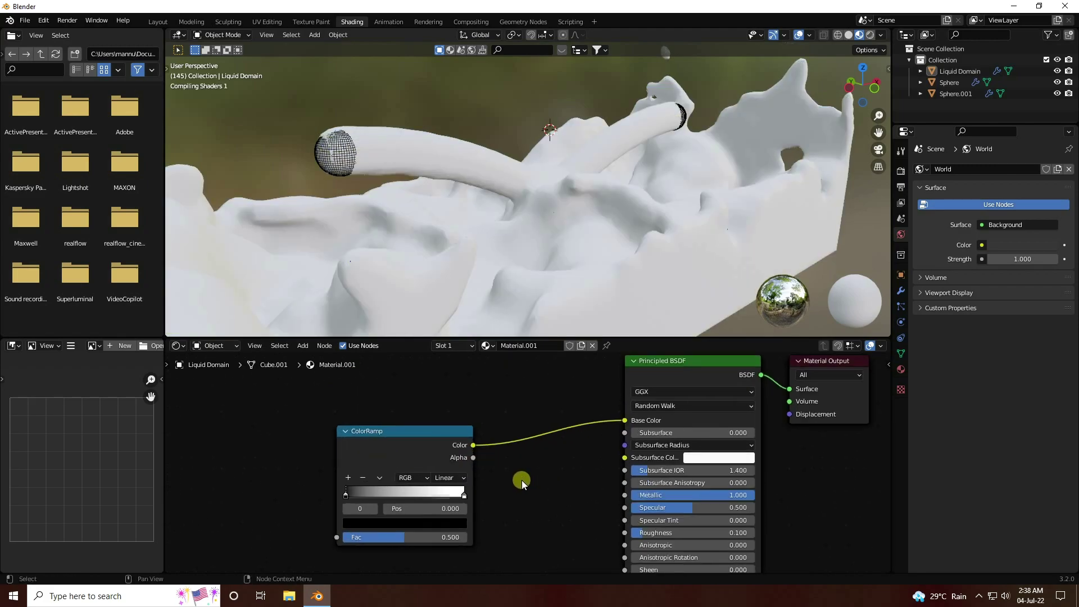
pyautogui.moveTo(522, 479); pyautogui.dragTo(563, 486, button='middle')
# Step: Add a Layer Weight node left of the ColorRamp and link Facing into its Fac
pyautogui.click(304, 347)
pyautogui.click(312, 355)
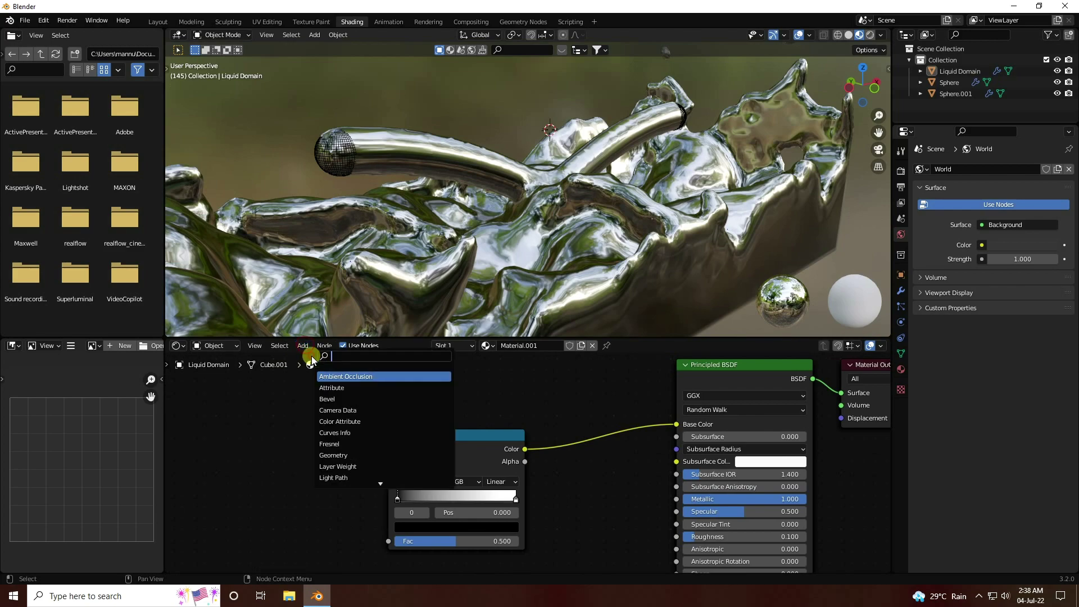
pyautogui.write('lay')
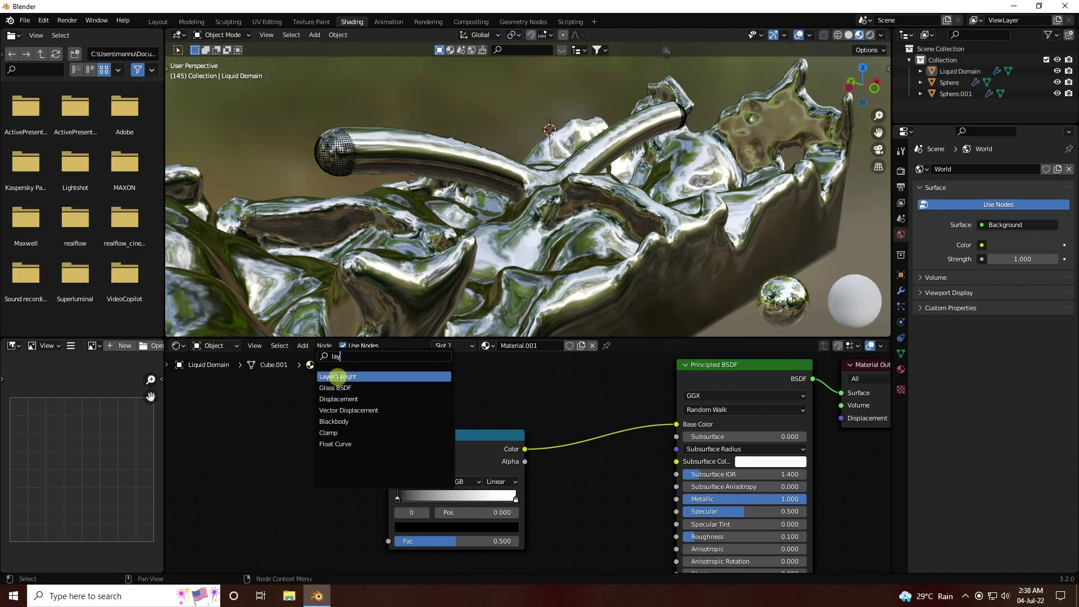
pyautogui.click(337, 376)
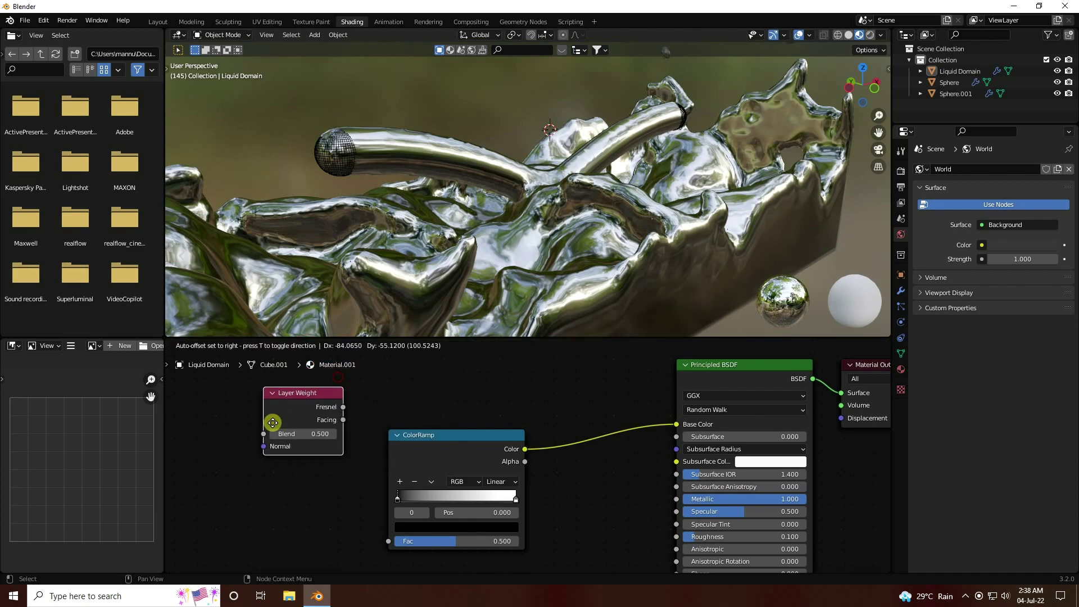
pyautogui.click(228, 470)
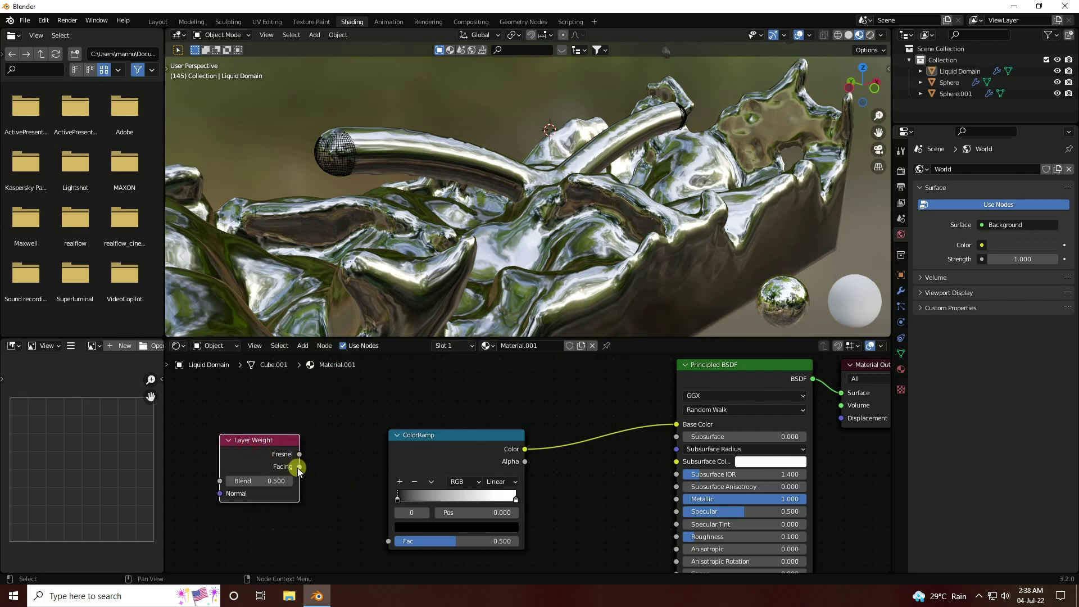
pyautogui.moveTo(300, 466); pyautogui.dragTo(389, 540)
pyautogui.keyDown('ctrl'); pyautogui.moveTo(573, 521); pyautogui.dragTo(548, 499, button='middle'); pyautogui.keyUp('ctrl')
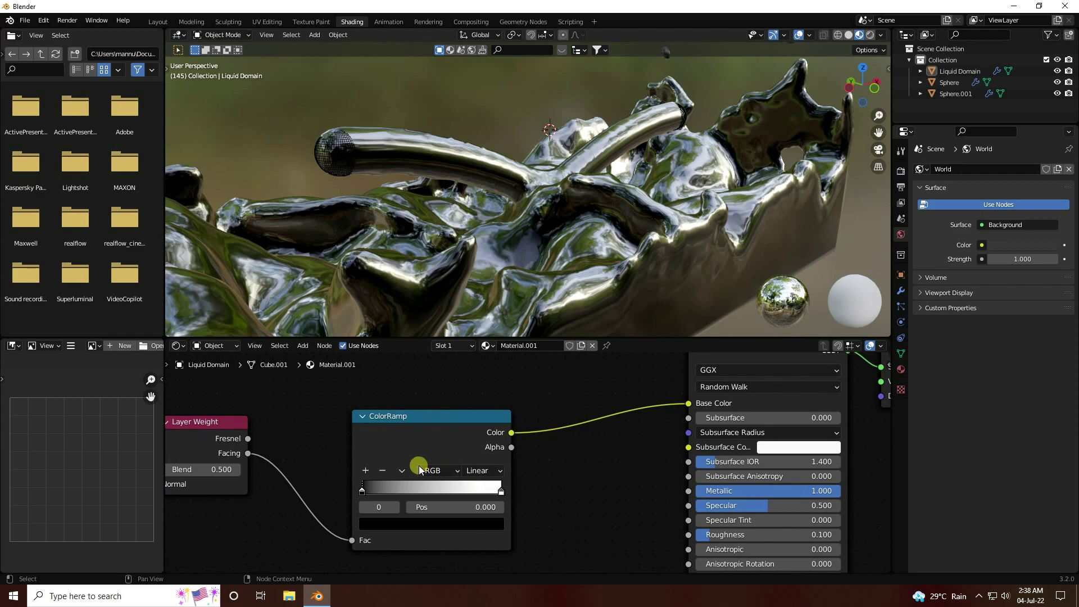
pyautogui.click(447, 471)
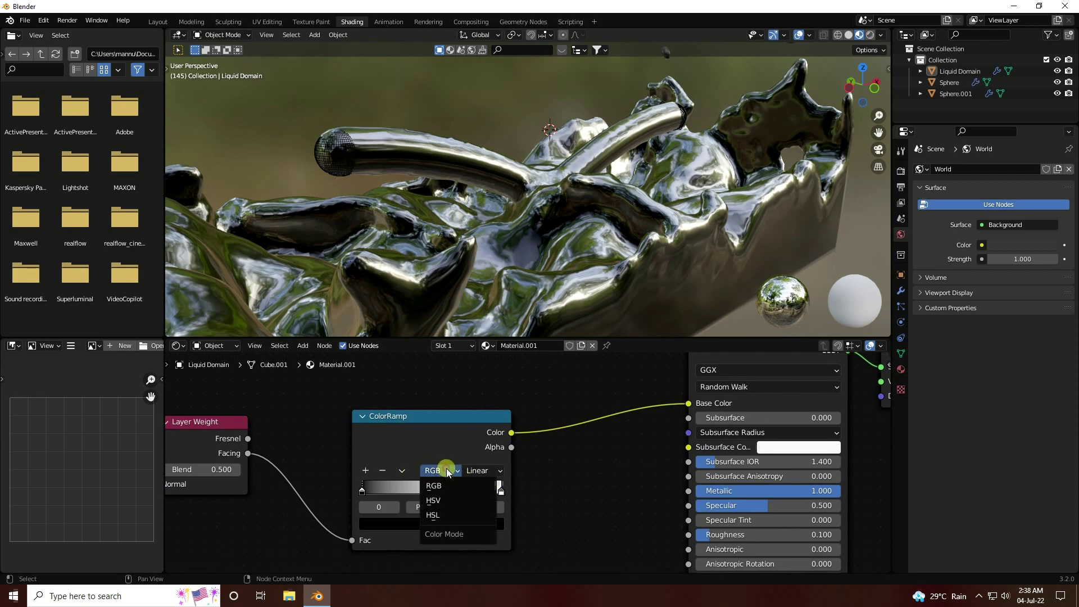
# Step: Set the ColorRamp's colour mode to HSL with Far interpolation
pyautogui.click(442, 515)
pyautogui.click(488, 472)
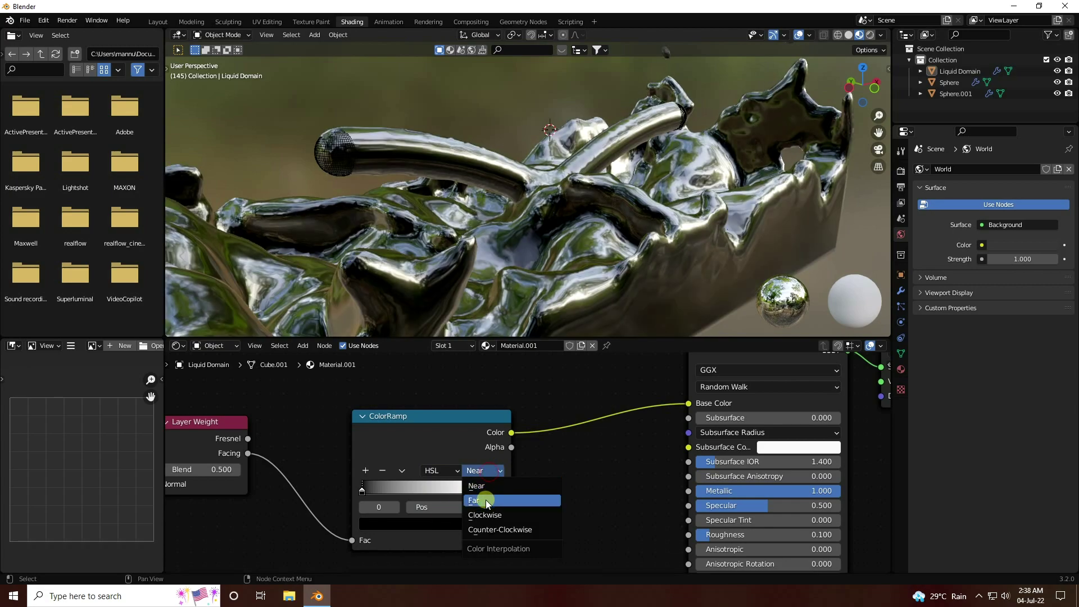
pyautogui.click(485, 500)
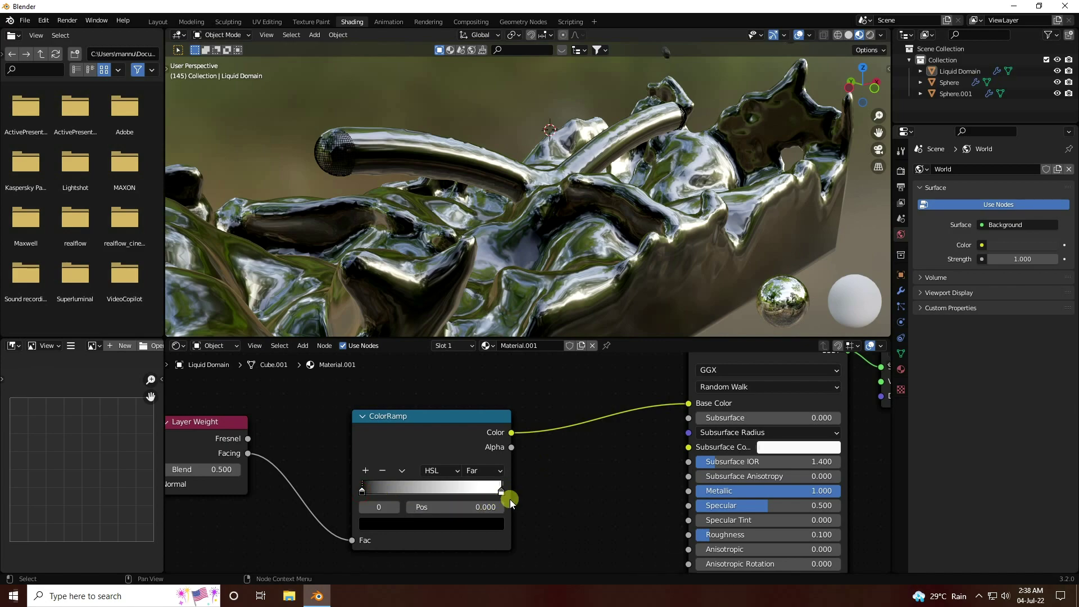
# Step: Make the ColorRamp's left stop saturated red and its right stop full-saturation magenta
pyautogui.click(382, 521)
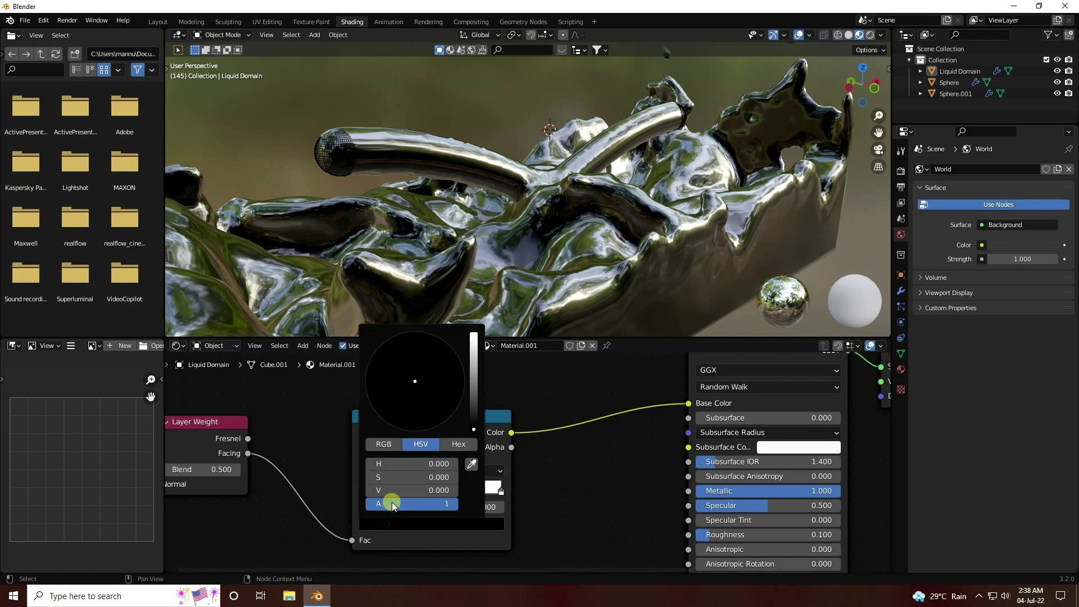
pyautogui.moveTo(424, 463); pyautogui.dragTo(675, 499)
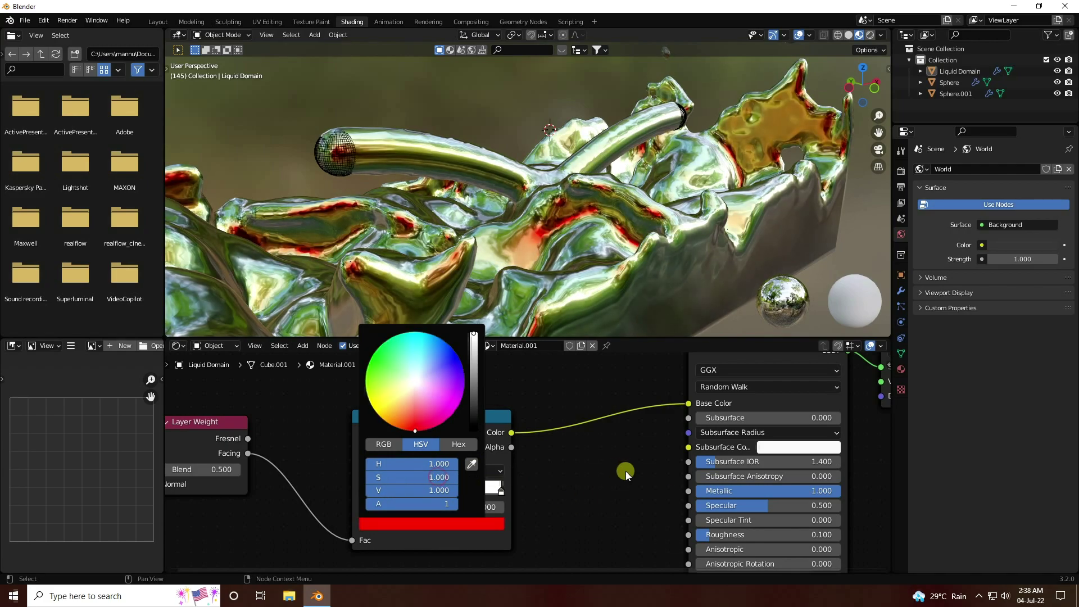
pyautogui.click(501, 492)
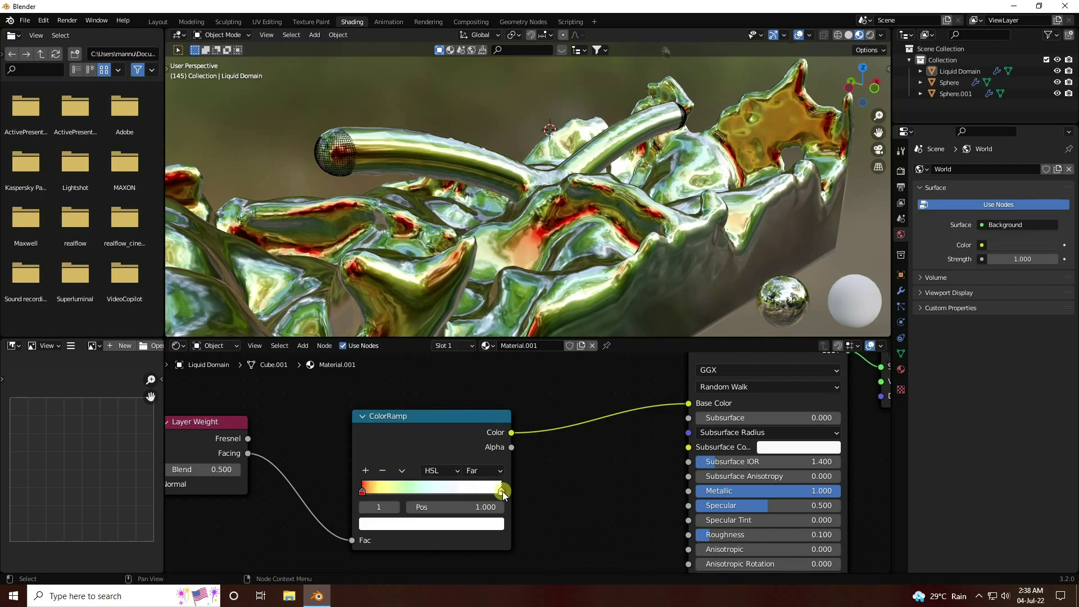
pyautogui.click(427, 523)
pyautogui.click(441, 410)
pyautogui.moveTo(441, 410); pyautogui.dragTo(450, 418)
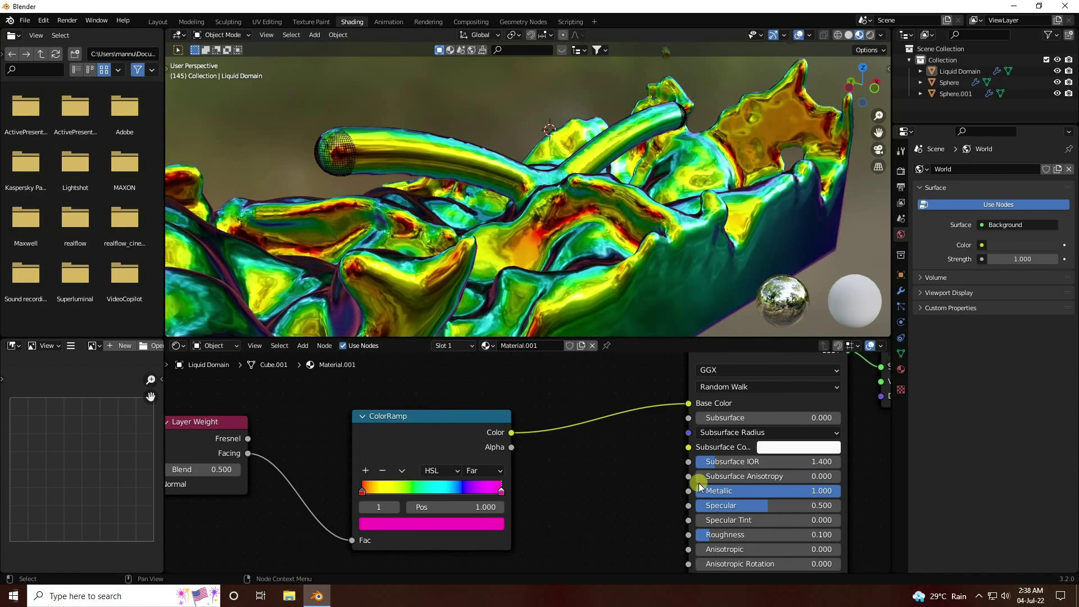
pyautogui.click(564, 456)
pyautogui.moveTo(546, 330); pyautogui.dragTo(461, 303, button='middle')
# Step: Insert a Hue Saturation Value node on the ColorRamp–Base Color link with Hue 0.1
pyautogui.click(308, 345)
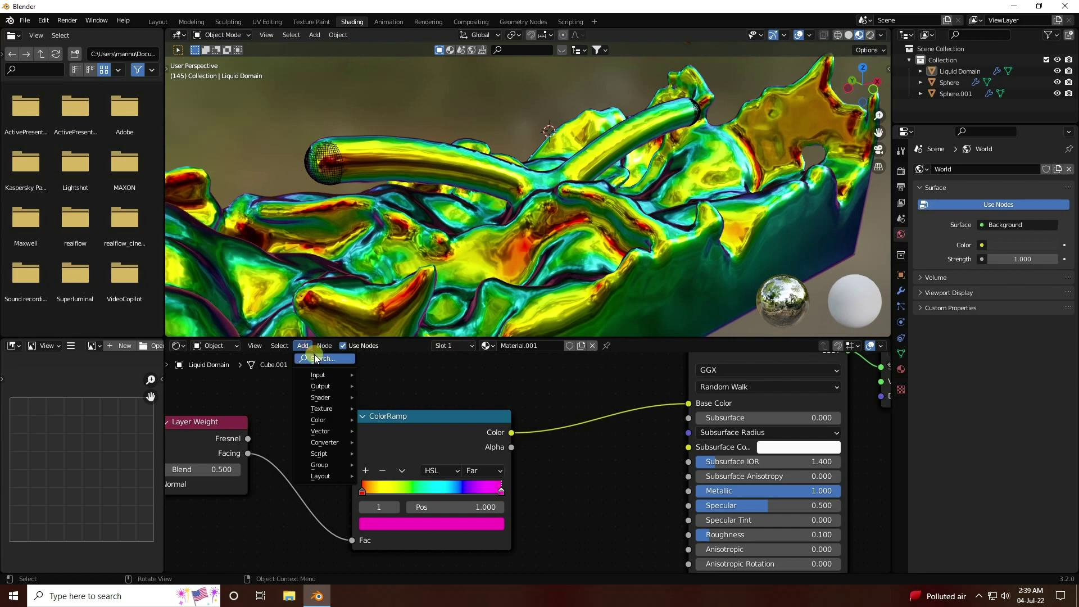
pyautogui.click(315, 354)
pyautogui.write('hu')
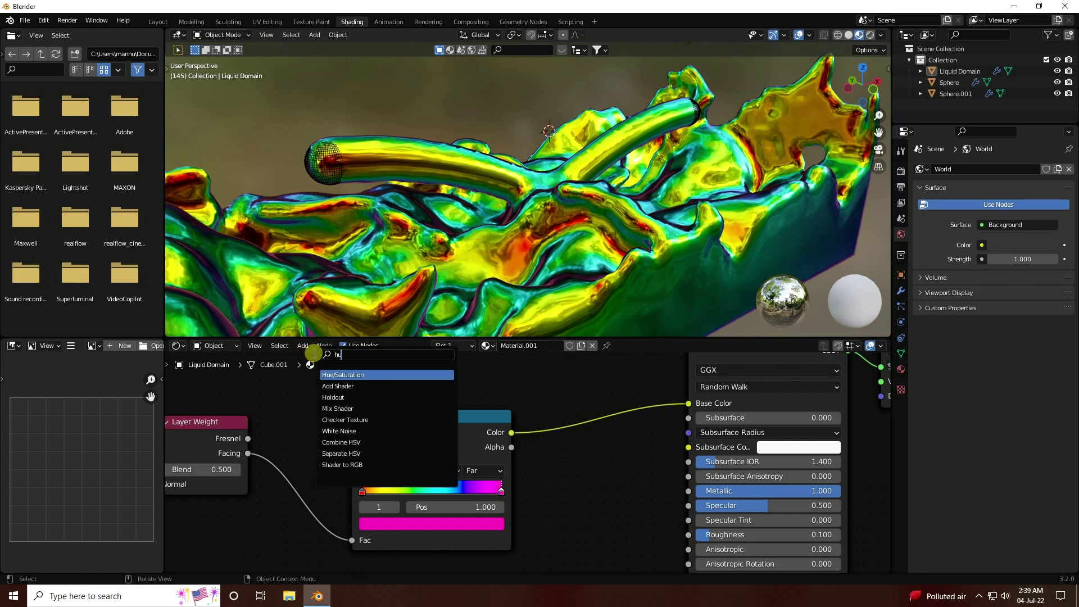
pyautogui.click(341, 375)
pyautogui.click(533, 402)
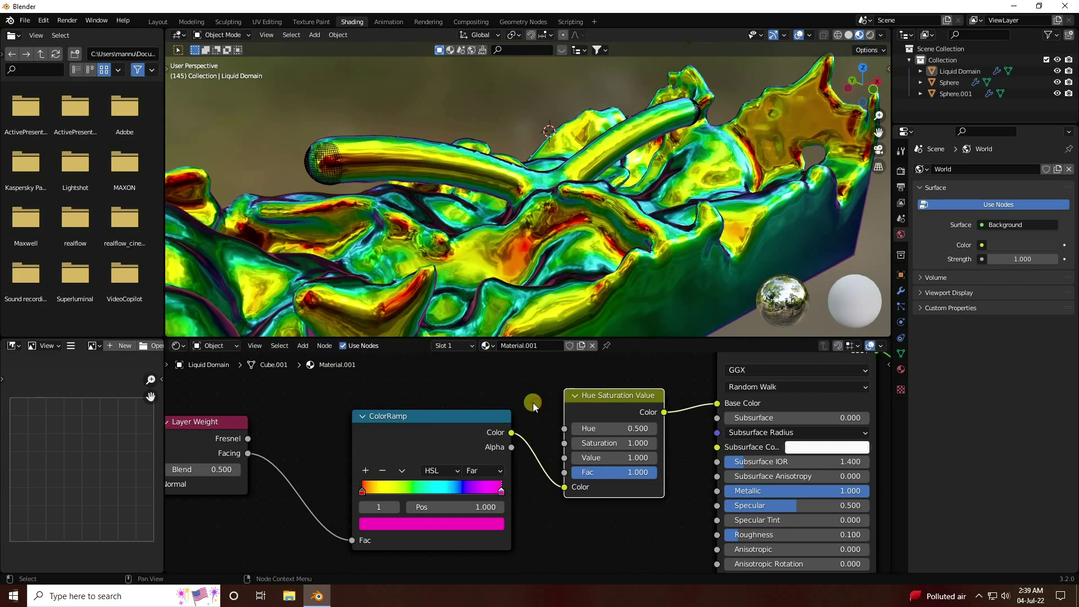
pyautogui.moveTo(532, 403); pyautogui.dragTo(487, 406, button='middle')
pyautogui.click(577, 436)
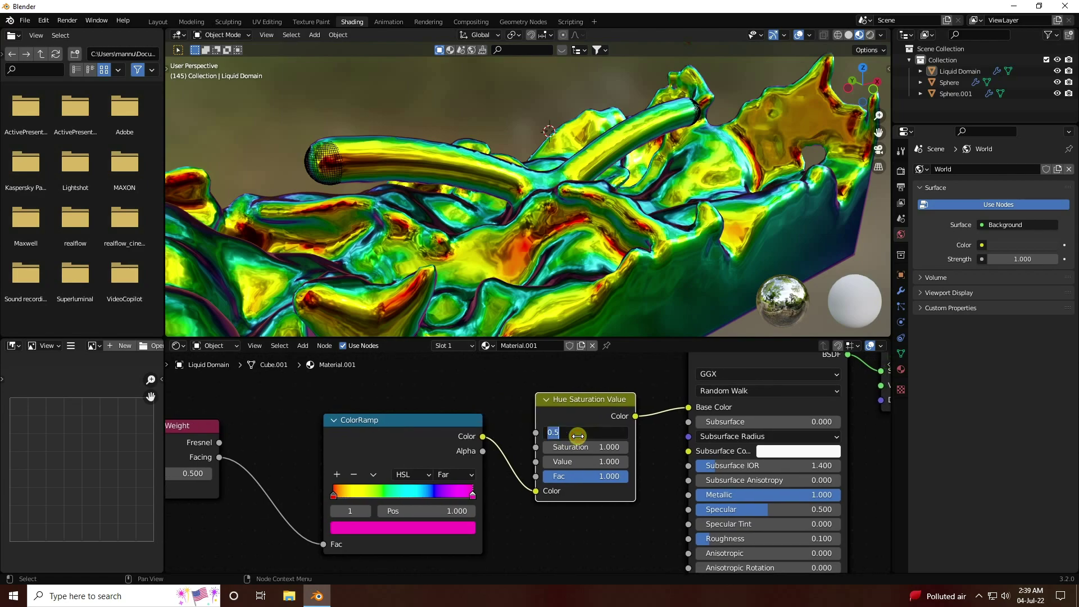
pyautogui.write('0.1')
pyautogui.press('Return')
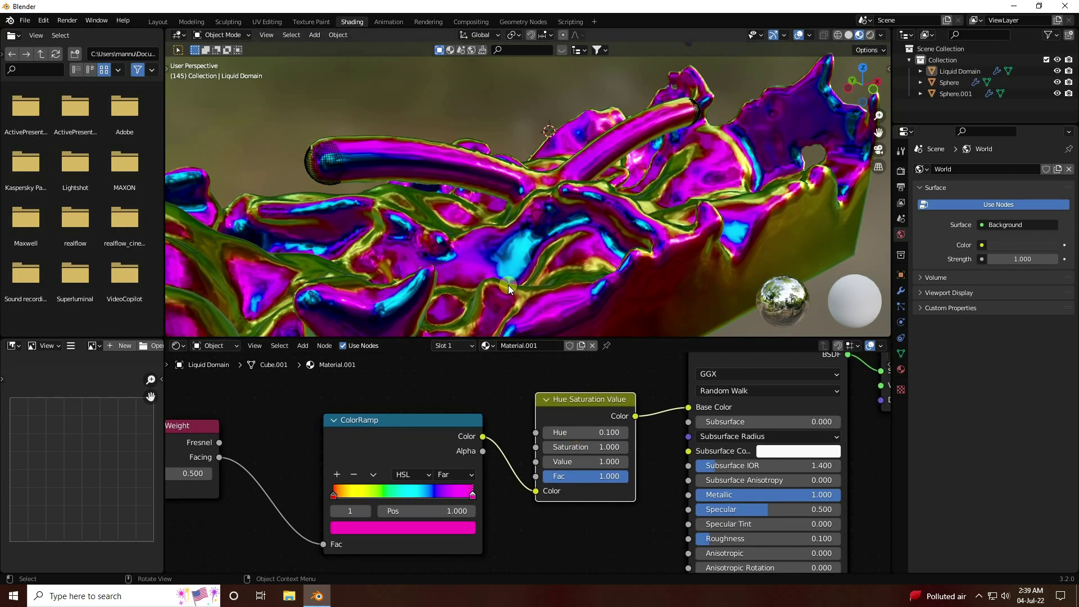
# Step: Resize the 3D view and node editor areas to inspect the recoloured liquid and all nodes
pyautogui.moveTo(497, 268); pyautogui.dragTo(531, 247, button='middle')
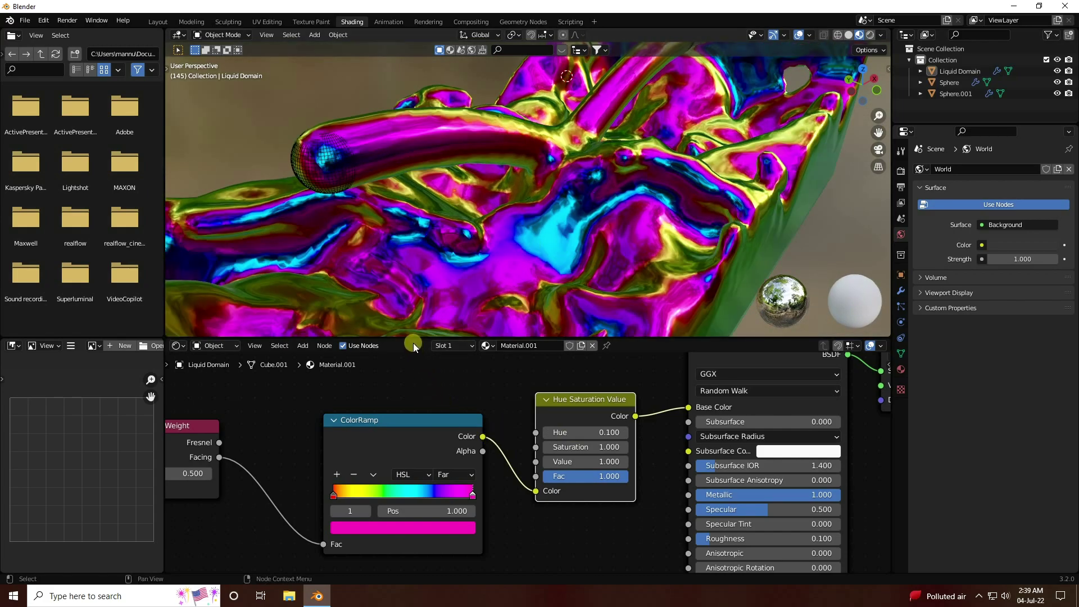
pyautogui.moveTo(412, 339); pyautogui.dragTo(433, 455)
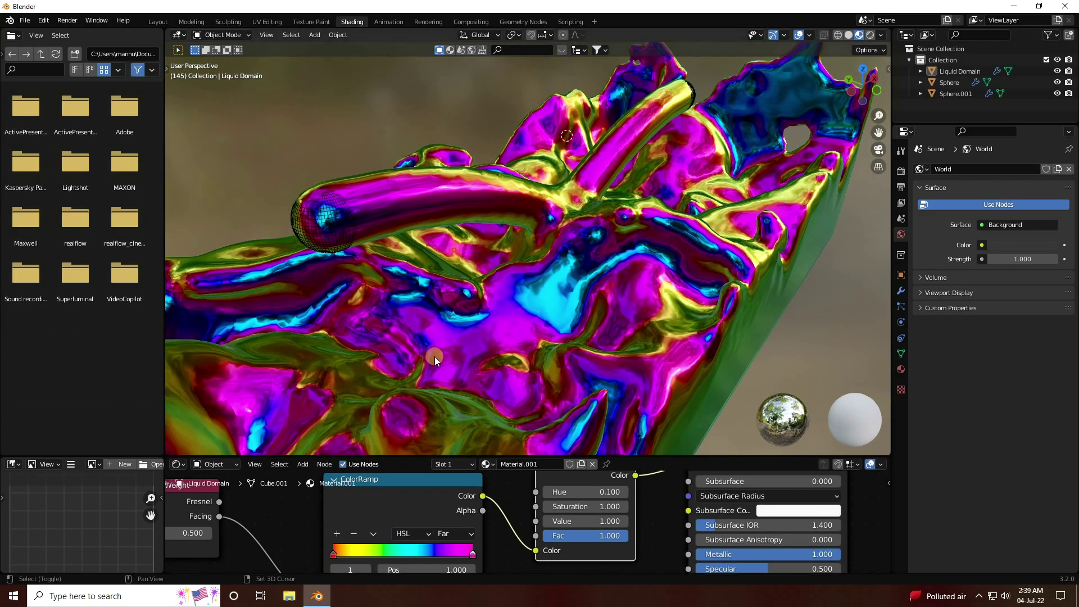
pyautogui.moveTo(434, 356)
pyautogui.mouseDown(button='middle')
pyautogui.moveTo(449, 365)
pyautogui.moveTo(402, 360)
pyautogui.moveTo(444, 346)
pyautogui.mouseUp(button='middle')
pyautogui.moveTo(408, 456); pyautogui.dragTo(416, 366)
pyautogui.moveTo(501, 497); pyautogui.dragTo(475, 456, button='middle')
pyautogui.scroll(-2, 475, 458)
pyautogui.scroll(2, 476, 457)
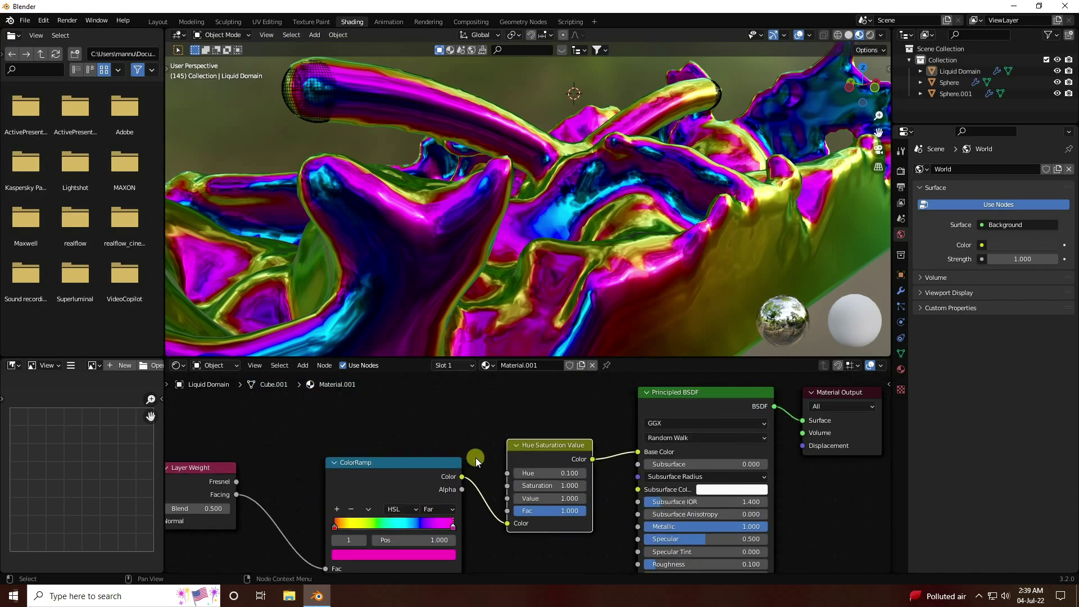
# Step: In the Layout workspace, add a plane and lower it to just beneath the fluid mesh
pyautogui.click(158, 21)
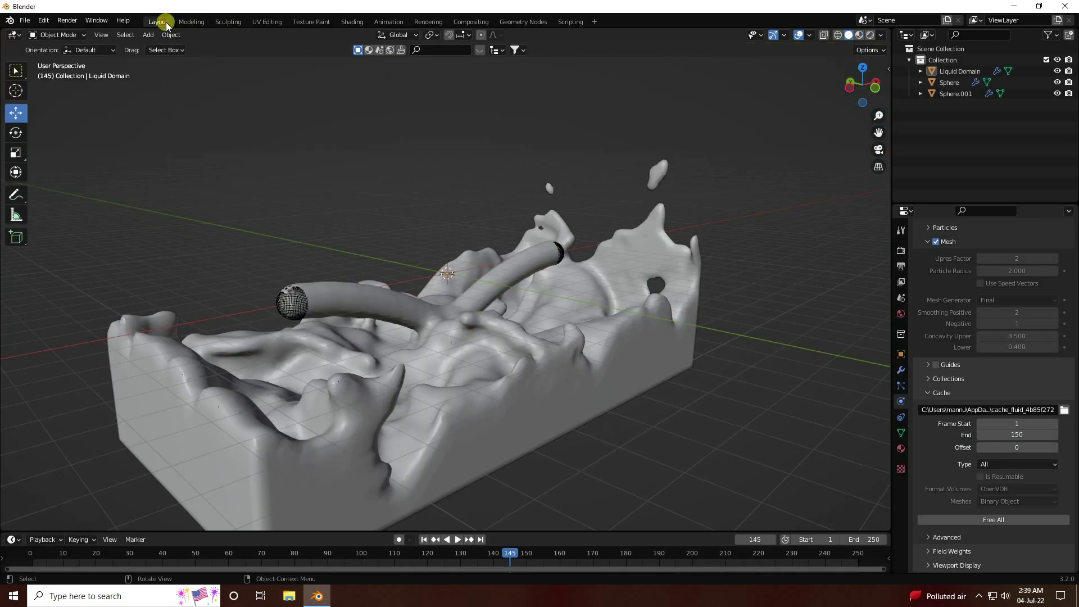
pyautogui.moveTo(253, 186); pyautogui.dragTo(343, 393, button='middle')
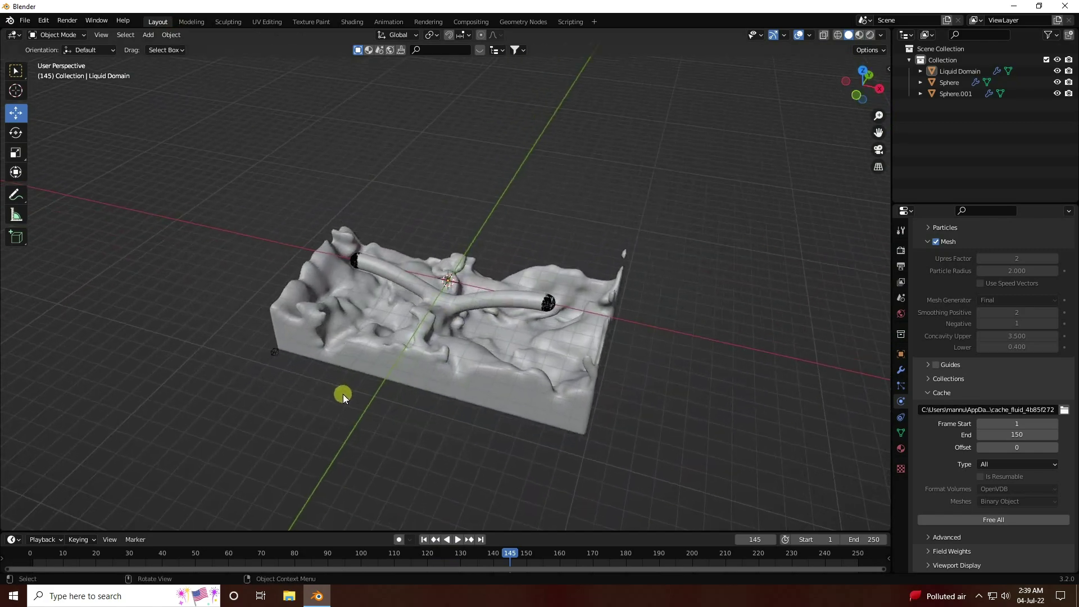
pyautogui.click(148, 35)
pyautogui.moveTo(152, 42)
pyautogui.click(262, 48)
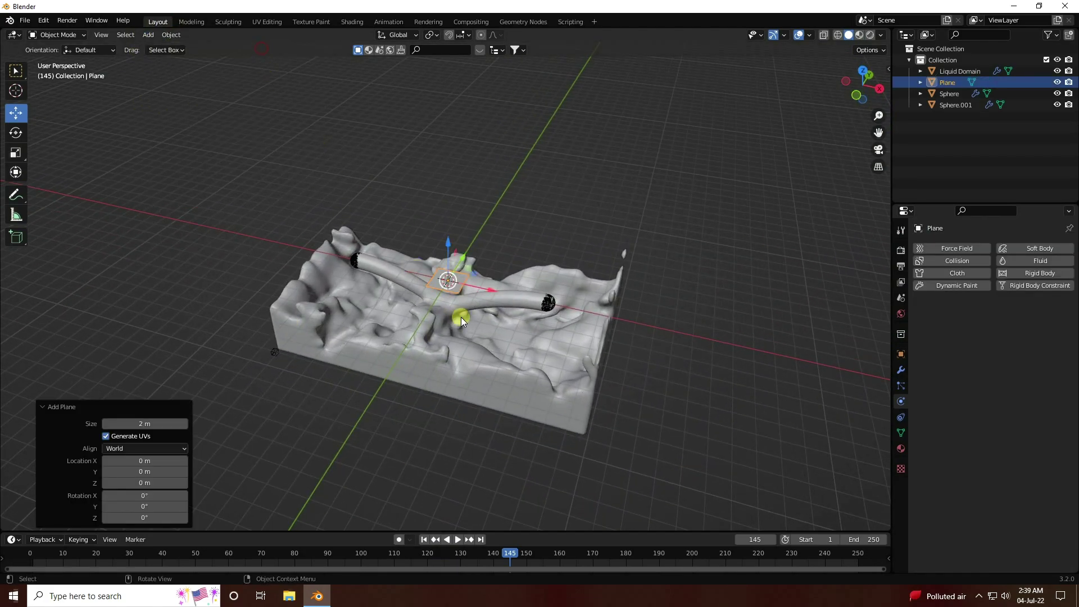
pyautogui.press('KP_1')
pyautogui.moveTo(456, 257); pyautogui.dragTo(451, 314)
pyautogui.scroll(4, 453, 373)
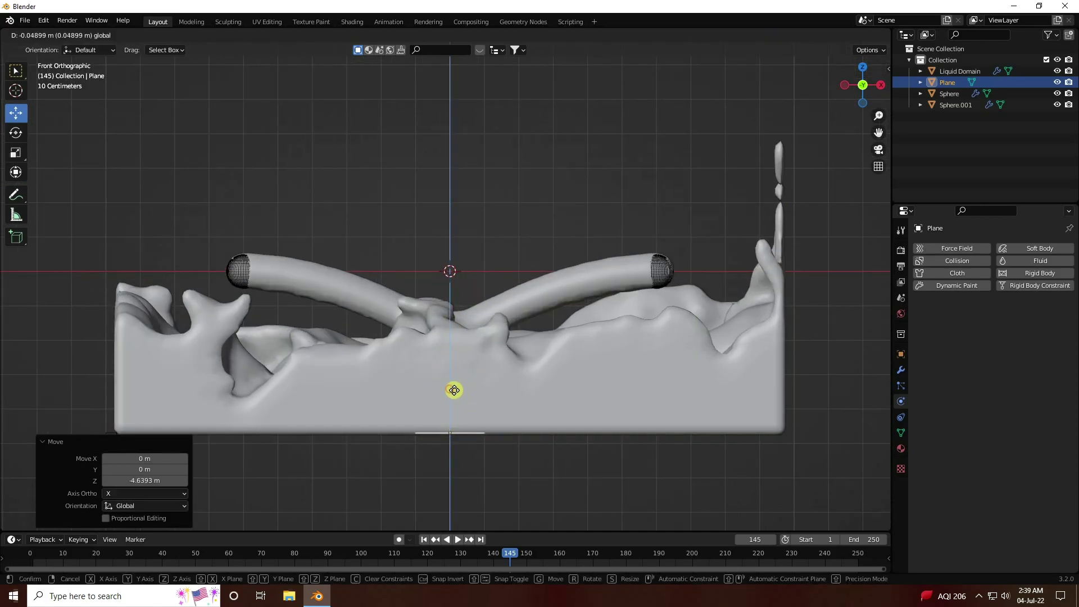
pyautogui.moveTo(449, 389); pyautogui.dragTo(449, 392)
pyautogui.moveTo(449, 392); pyautogui.dragTo(447, 414, button='middle')
pyautogui.scroll(-4, 447, 414)
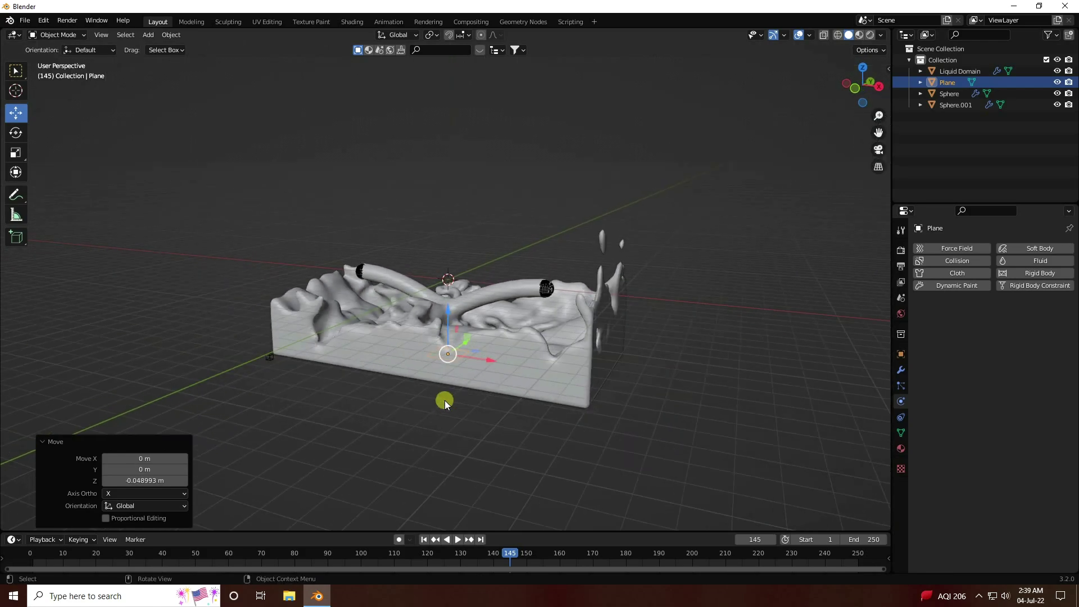
# Step: Scale the plane uniformly, settling on a scale of 1.374
pyautogui.press('s')
pyautogui.click(761, 299)
pyautogui.press('s')
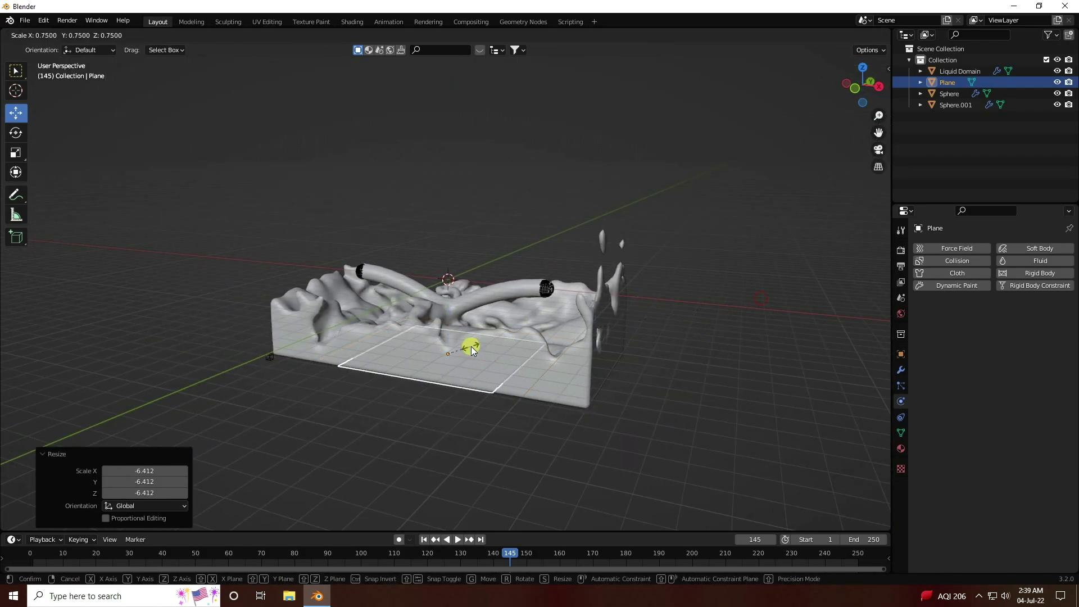
pyautogui.click(612, 325)
pyautogui.moveTo(613, 325); pyautogui.dragTo(461, 423, button='middle')
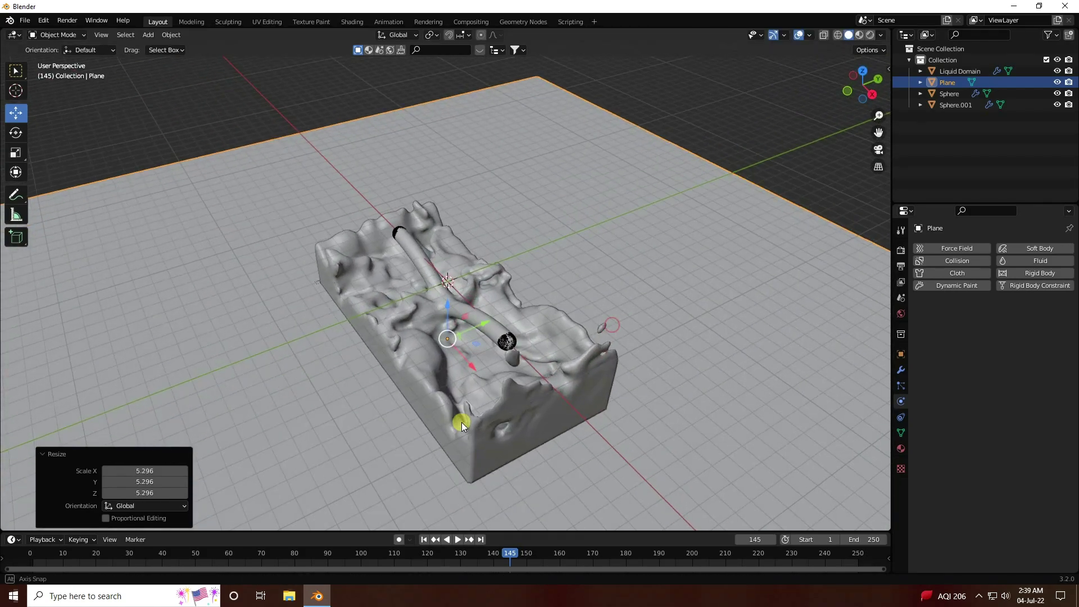
pyautogui.scroll(-3, 457, 321)
pyautogui.press('s')
pyautogui.click(480, 325)
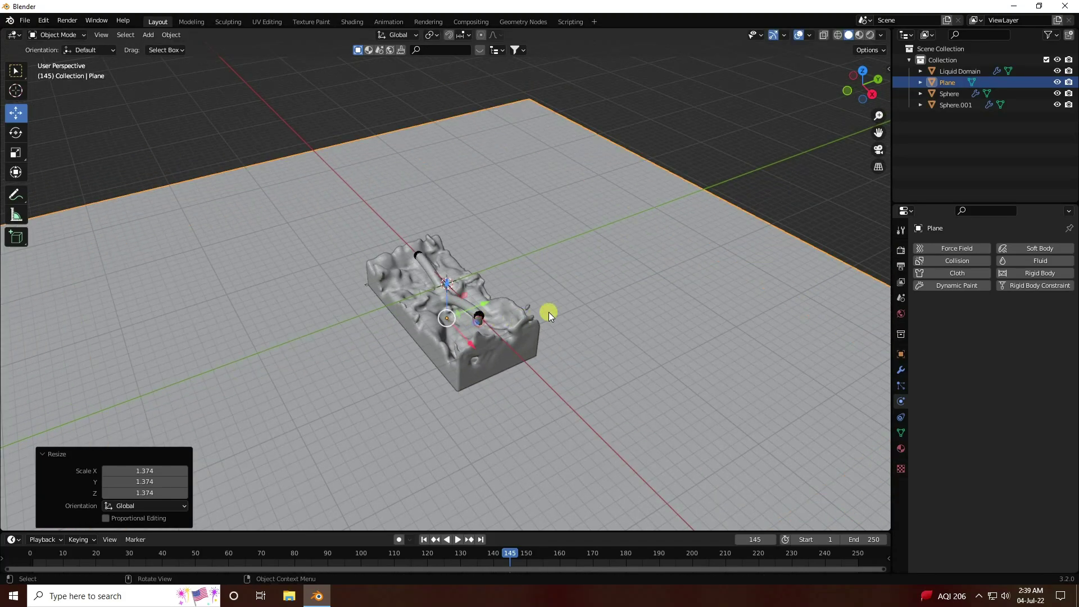
pyautogui.moveTo(549, 312); pyautogui.dragTo(406, 329, button='middle')
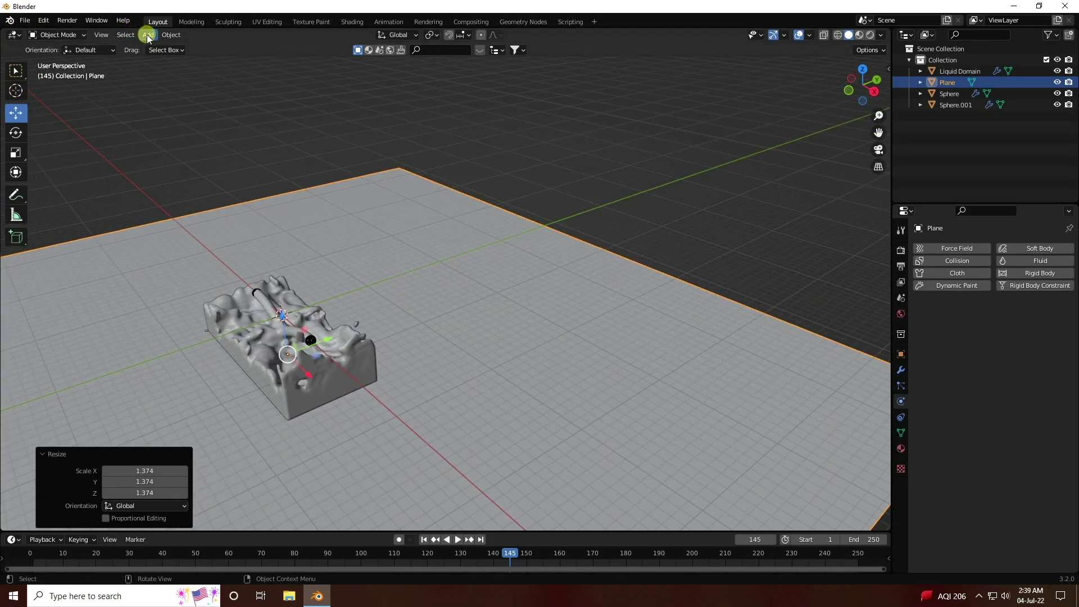
# Step: In Edit Mode, extrude the plane's far edge and raise it into a tall back wall
pyautogui.click(56, 35)
pyautogui.click(70, 50)
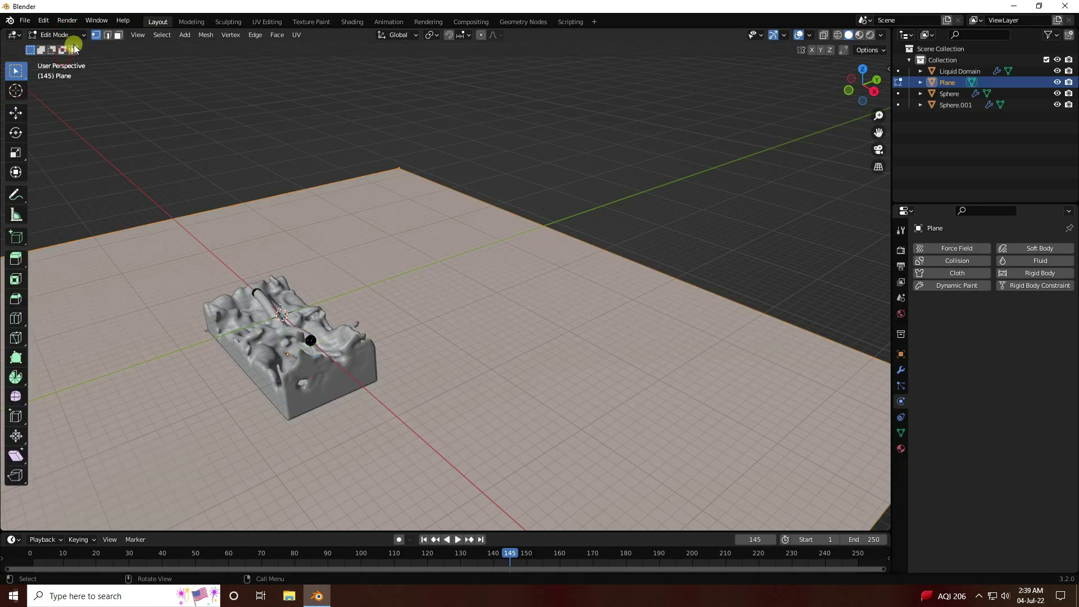
pyautogui.click(108, 36)
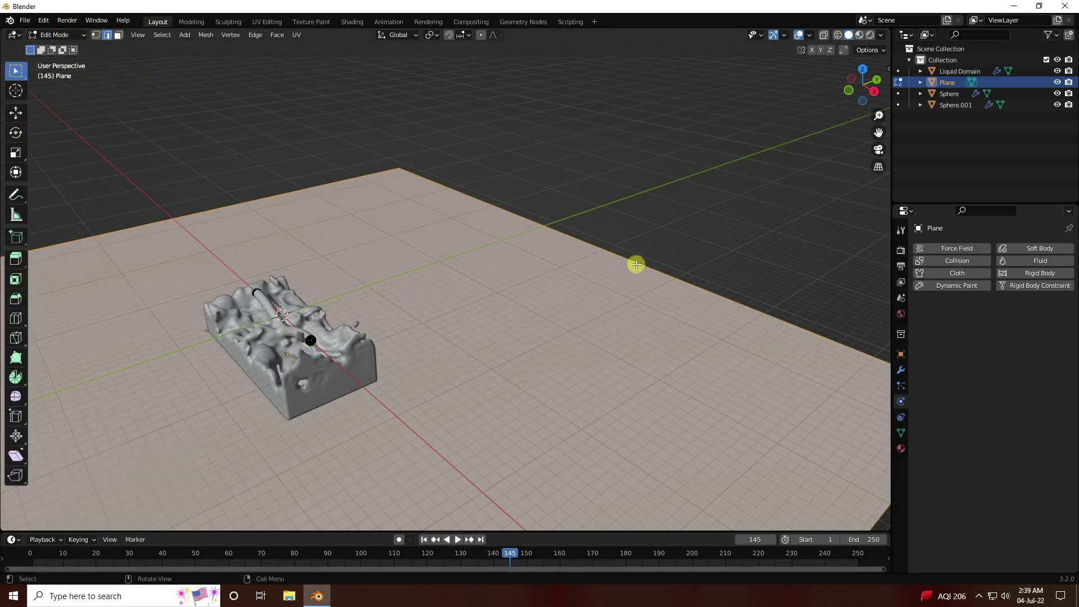
pyautogui.click(587, 247)
pyautogui.scroll(-2, 567, 279)
pyautogui.moveTo(574, 284); pyautogui.dragTo(525, 321, button='middle')
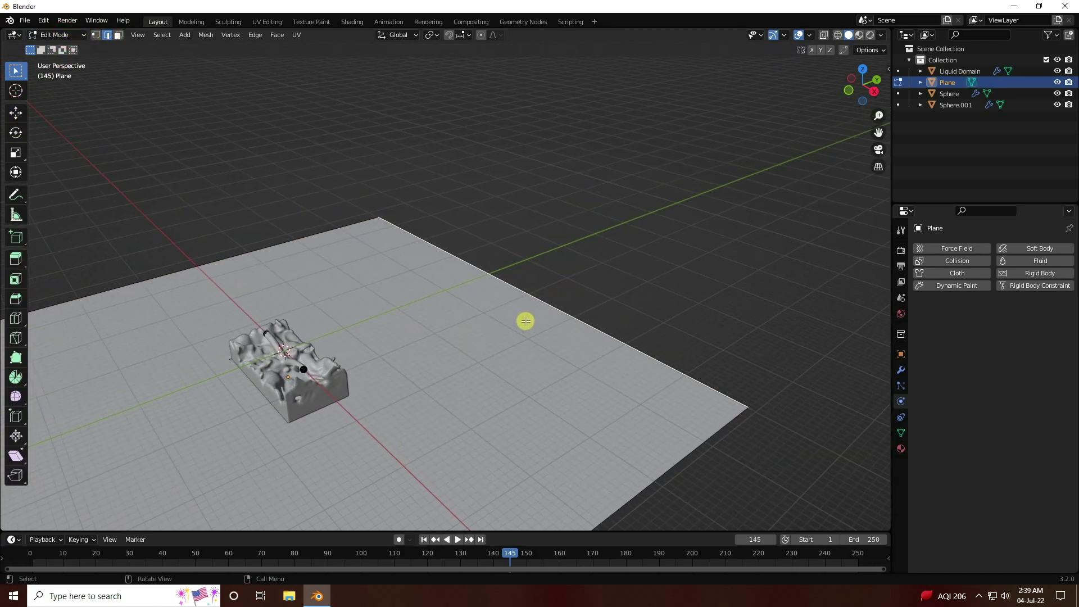
pyautogui.press('e')
pyautogui.click(535, 261)
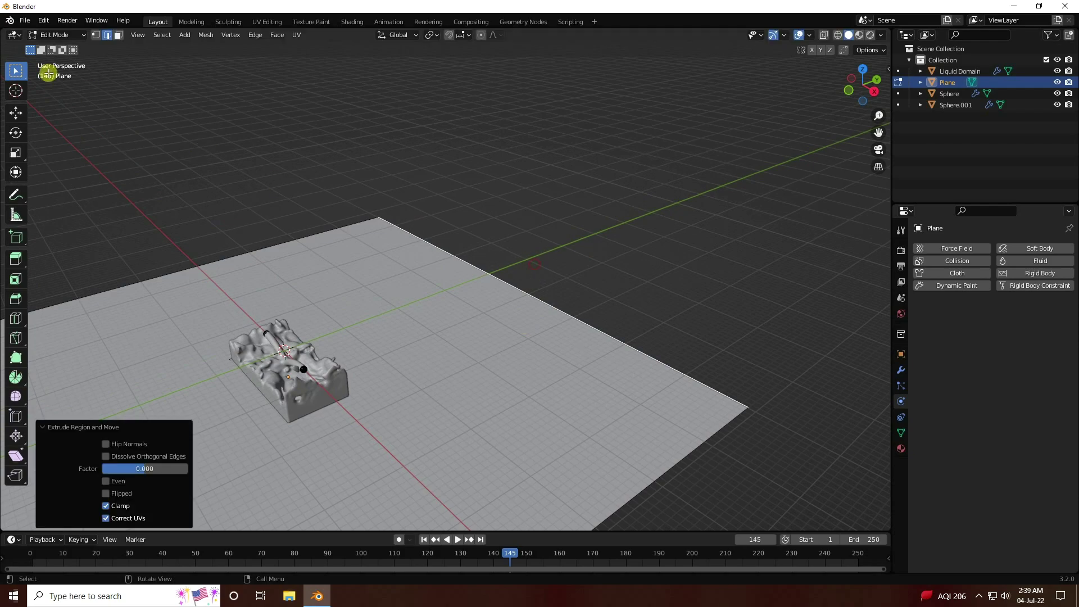
pyautogui.click(20, 112)
pyautogui.moveTo(513, 248); pyautogui.dragTo(570, 494)
# Step: Round the floor-wall crease with a Bevel modifier of 0.2 m and 30 segments, then return to Object Mode
pyautogui.click(568, 301)
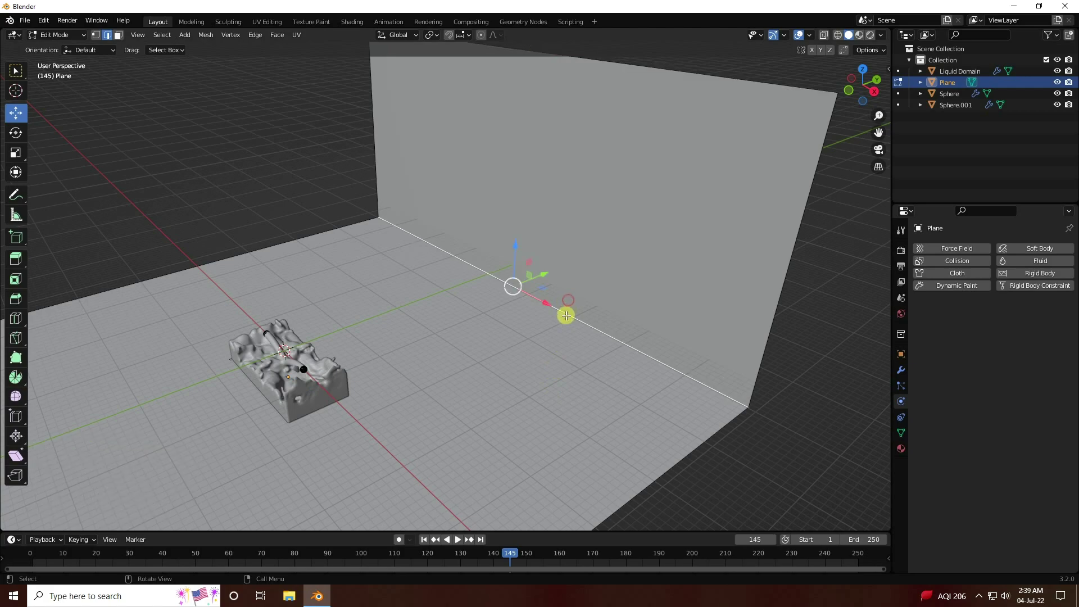
pyautogui.click(901, 370)
pyautogui.click(923, 249)
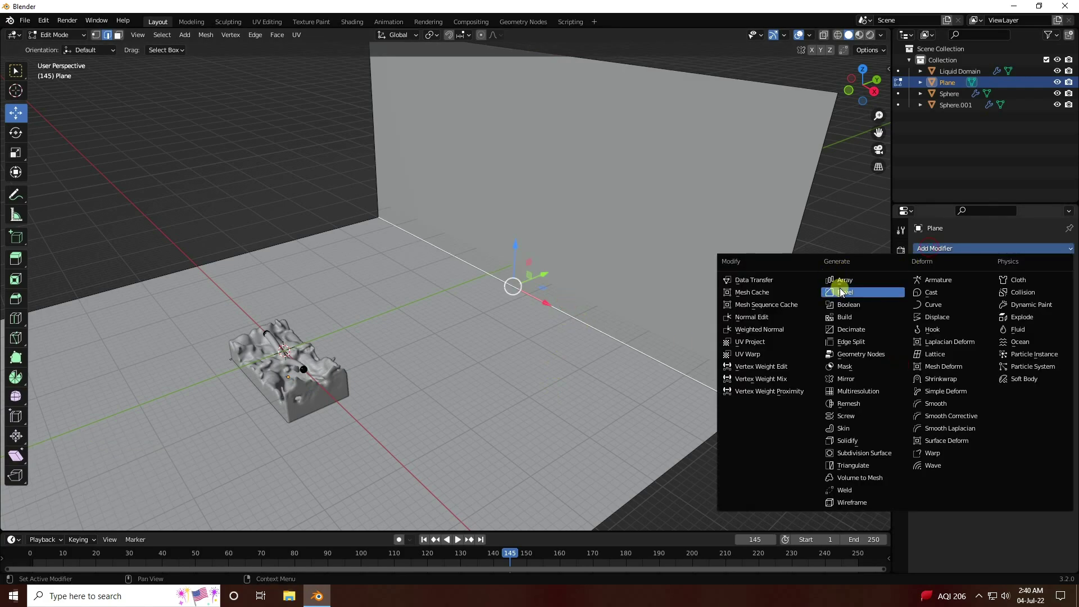
pyautogui.click(842, 291)
pyautogui.click(997, 309)
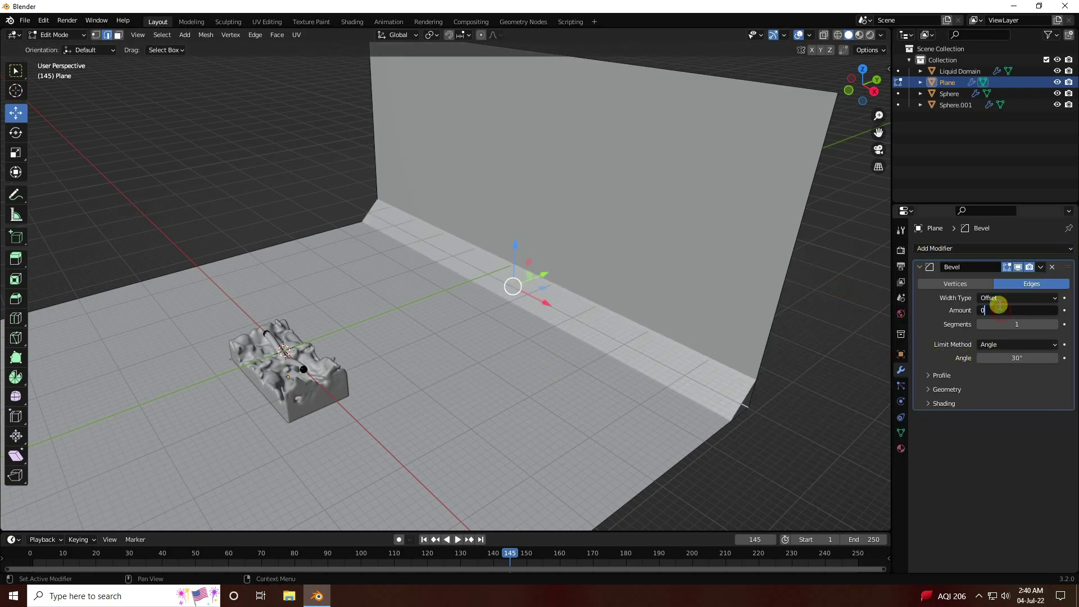
pyautogui.write('0.2')
pyautogui.click(999, 324)
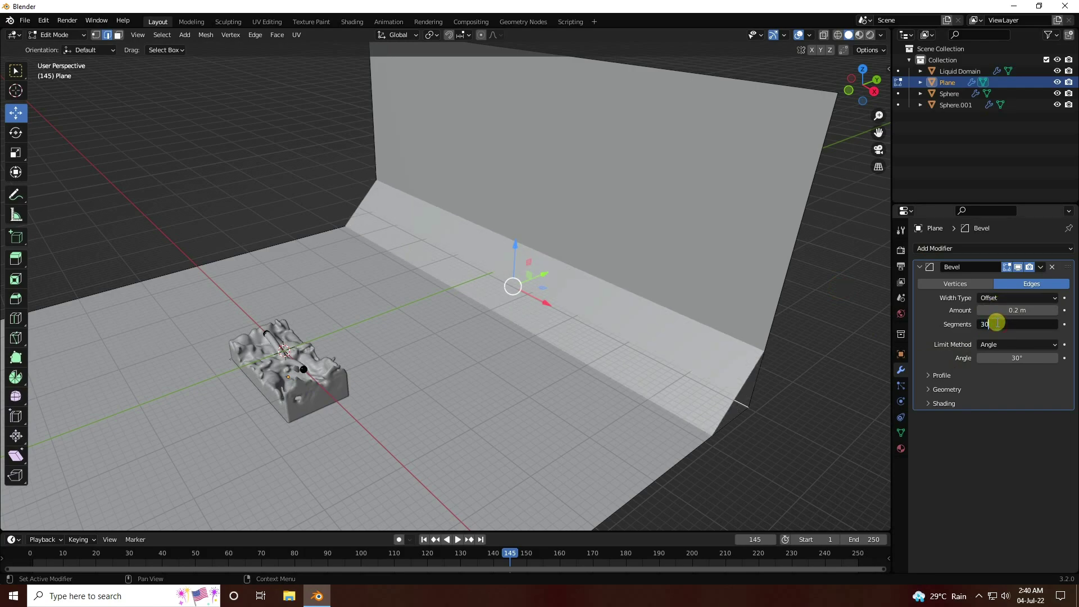
pyautogui.press('Return')
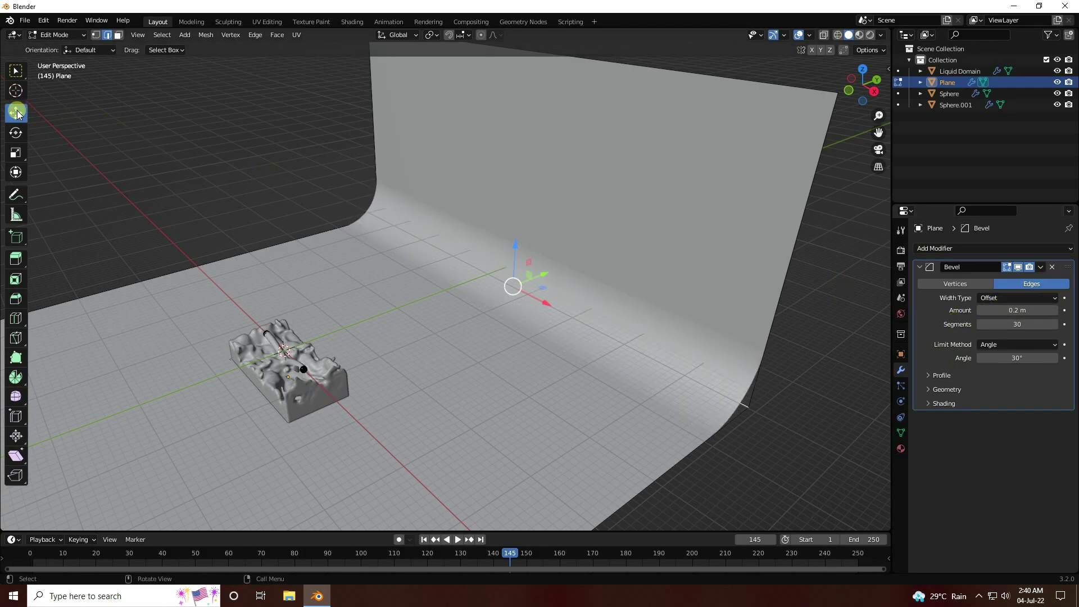
pyautogui.click(56, 35)
pyautogui.click(62, 51)
# Step: Shade the backdrop smooth, move it back along Y, and widen it 1.442× along X
pyautogui.rightClick(572, 318)
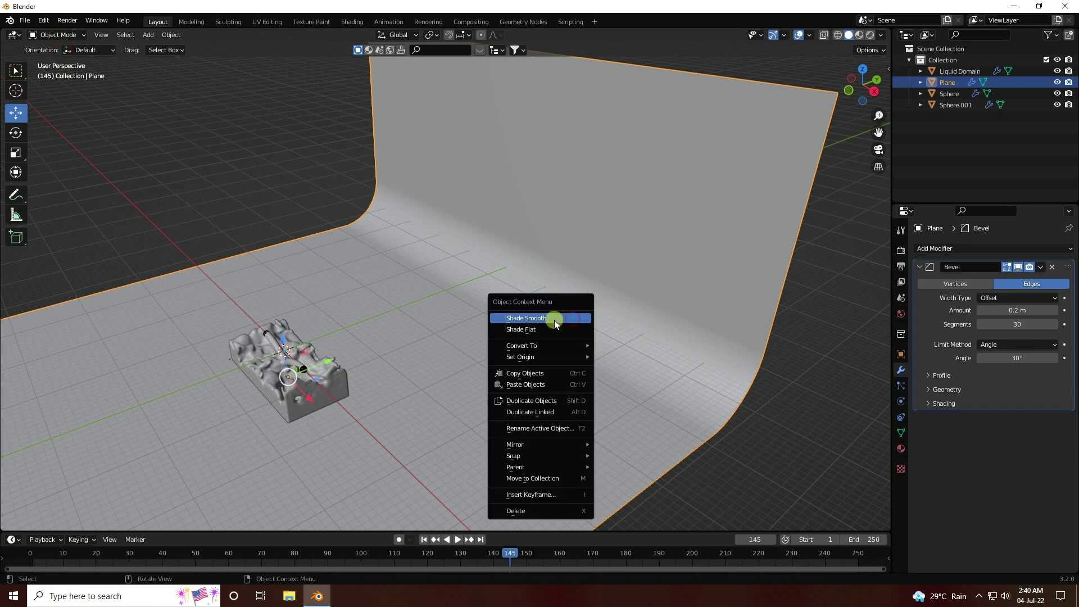
pyautogui.click(538, 319)
pyautogui.moveTo(538, 342); pyautogui.dragTo(475, 332, button='middle')
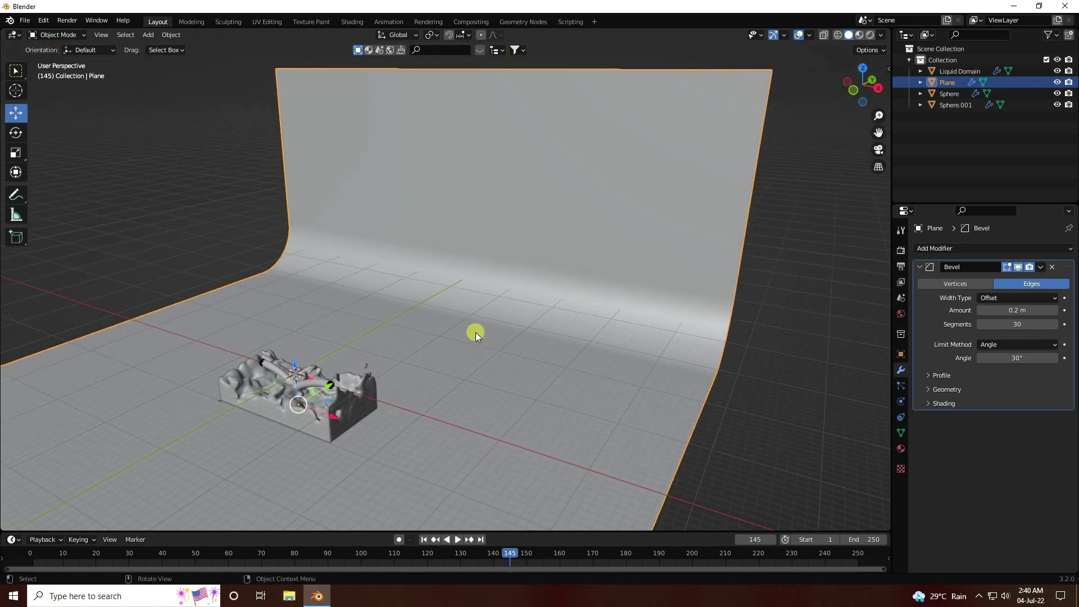
pyautogui.moveTo(316, 376); pyautogui.dragTo(290, 421, button='middle')
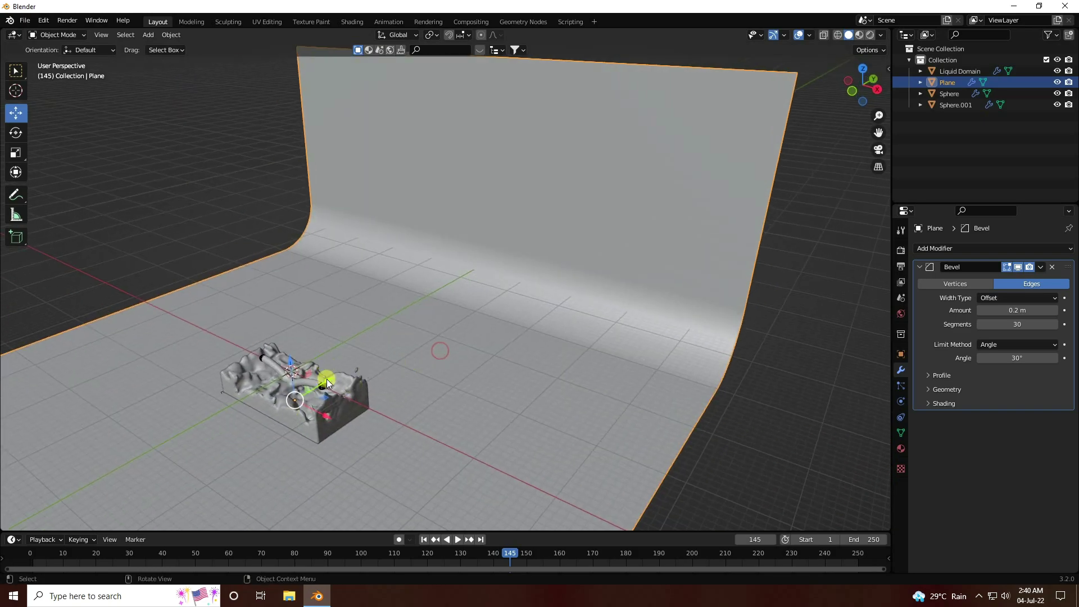
pyautogui.moveTo(326, 379); pyautogui.dragTo(250, 460)
pyautogui.click(16, 152)
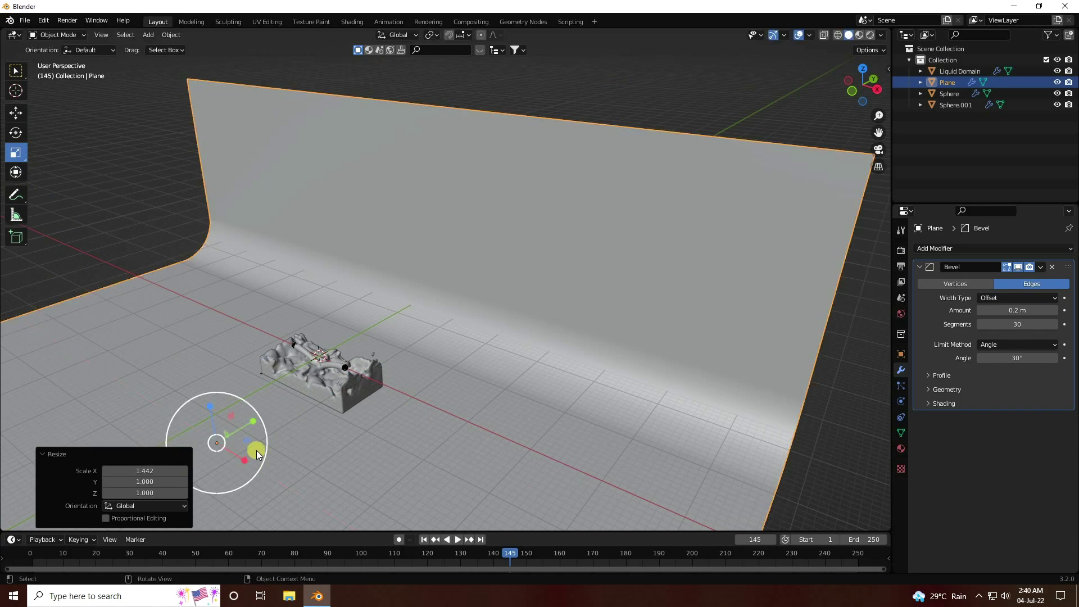
pyautogui.click(148, 34)
# Step: Add a camera, view through it, and enable Camera to View in the sidebar
pyautogui.click(174, 216)
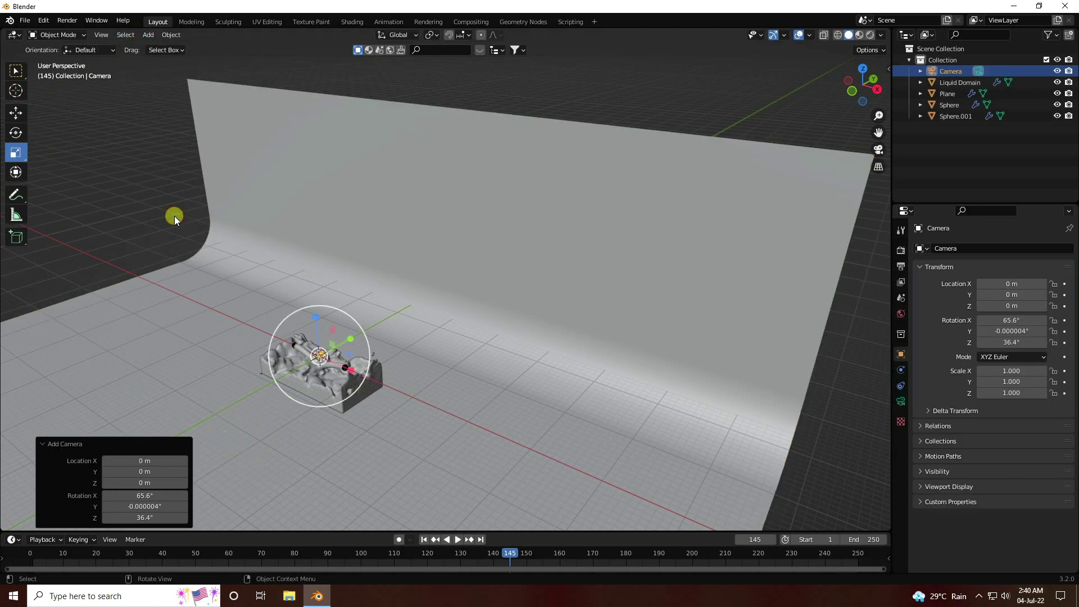
pyautogui.press('KP_0')
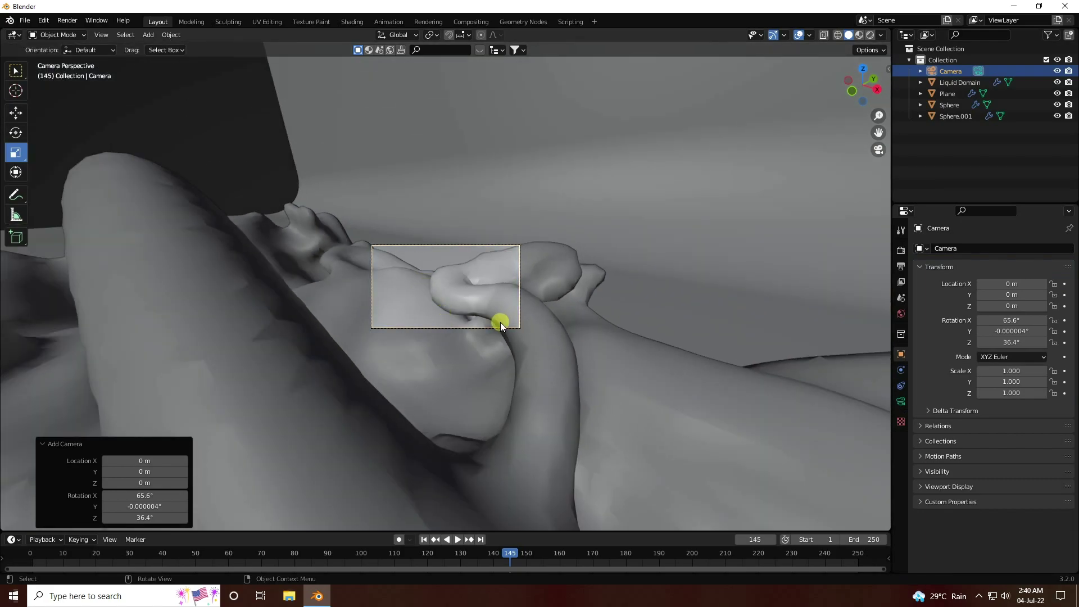
pyautogui.click(891, 67)
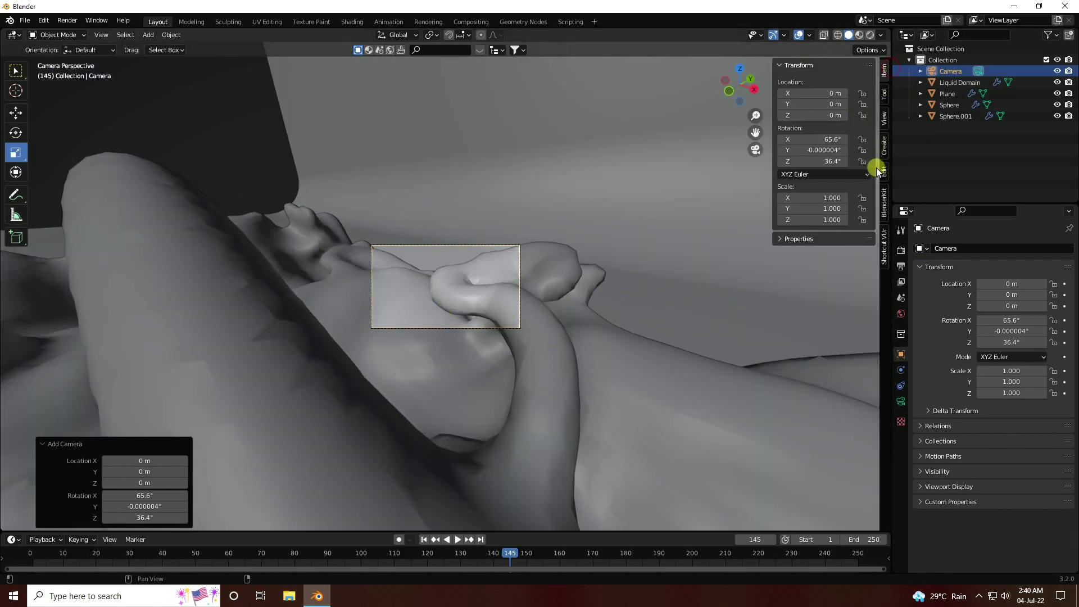
pyautogui.click(885, 117)
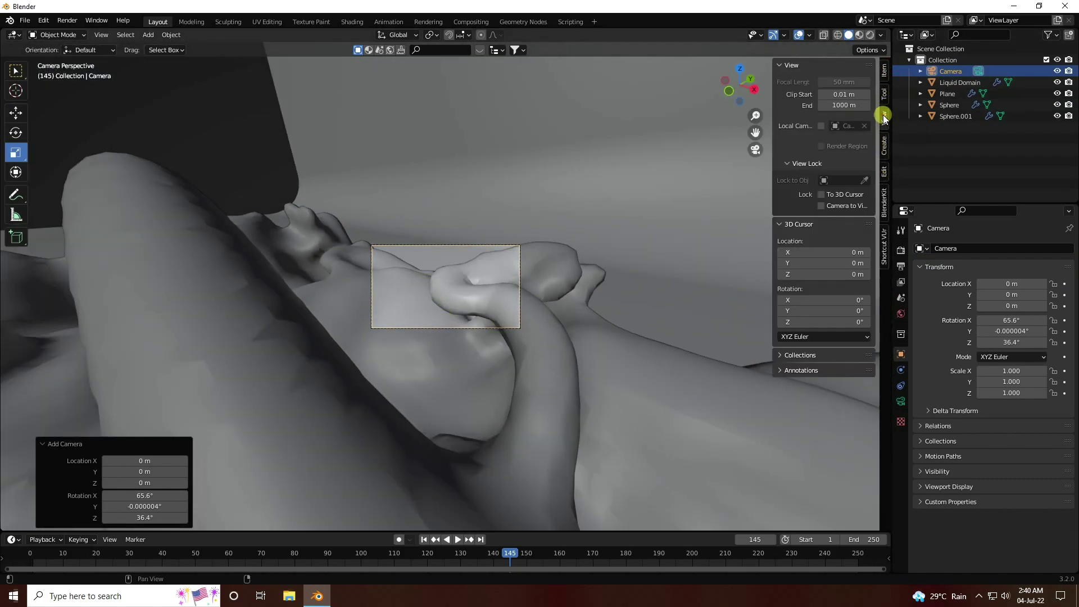
pyautogui.click(819, 206)
# Step: Orbit and zoom the camera to frame the whole fluid splash, then disable the view lock
pyautogui.moveTo(731, 224); pyautogui.dragTo(496, 250, button='middle')
pyautogui.scroll(5, 498, 248)
pyautogui.scroll(-6, 504, 254)
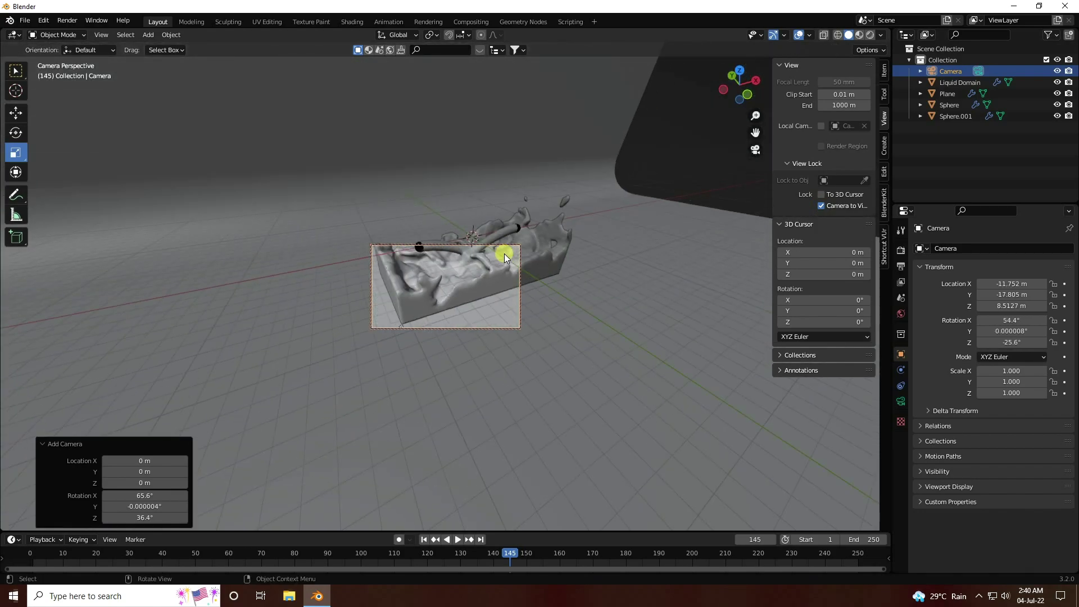
pyautogui.scroll(2, 486, 282)
pyautogui.scroll(-3, 486, 282)
pyautogui.moveTo(488, 287); pyautogui.dragTo(485, 277, button='middle')
pyautogui.click(822, 206)
pyautogui.scroll(8, 390, 262)
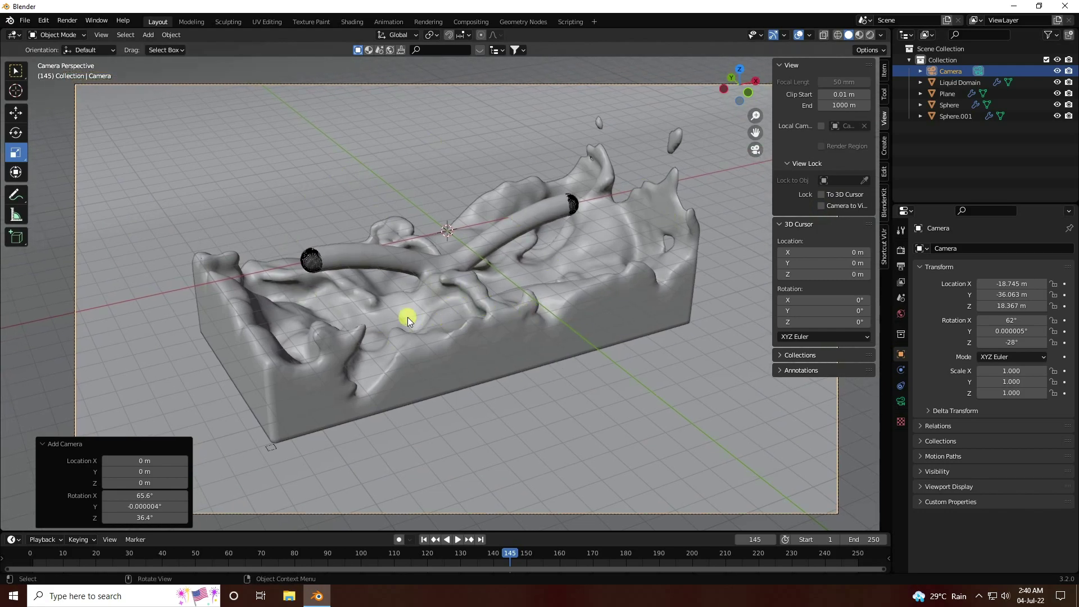
# Step: Add a cube and set its scale to 10, 5, 5
pyautogui.click(150, 35)
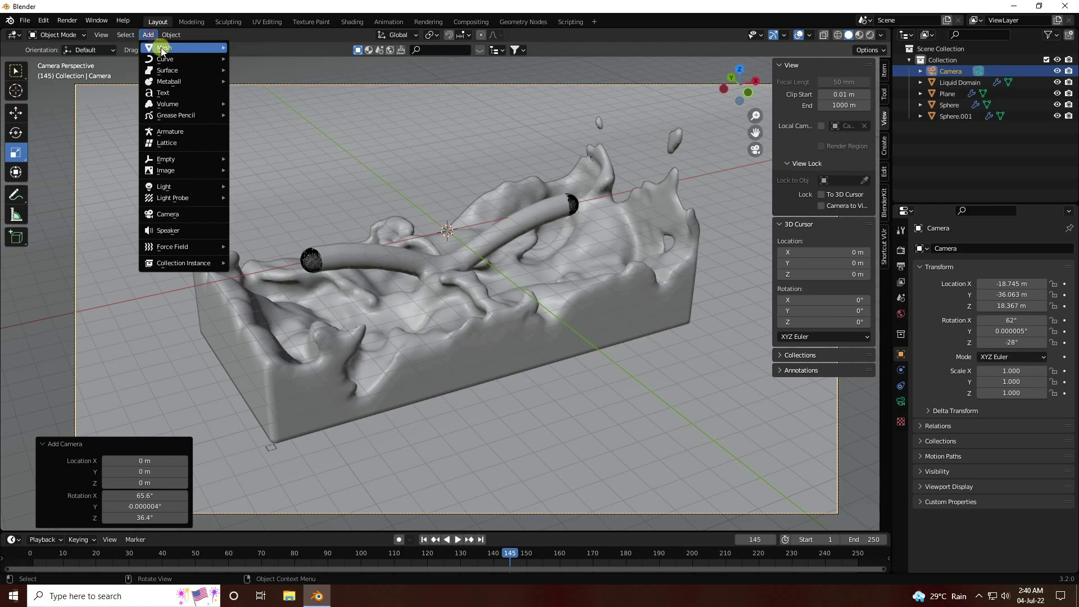
pyautogui.moveTo(202, 48)
pyautogui.click(256, 60)
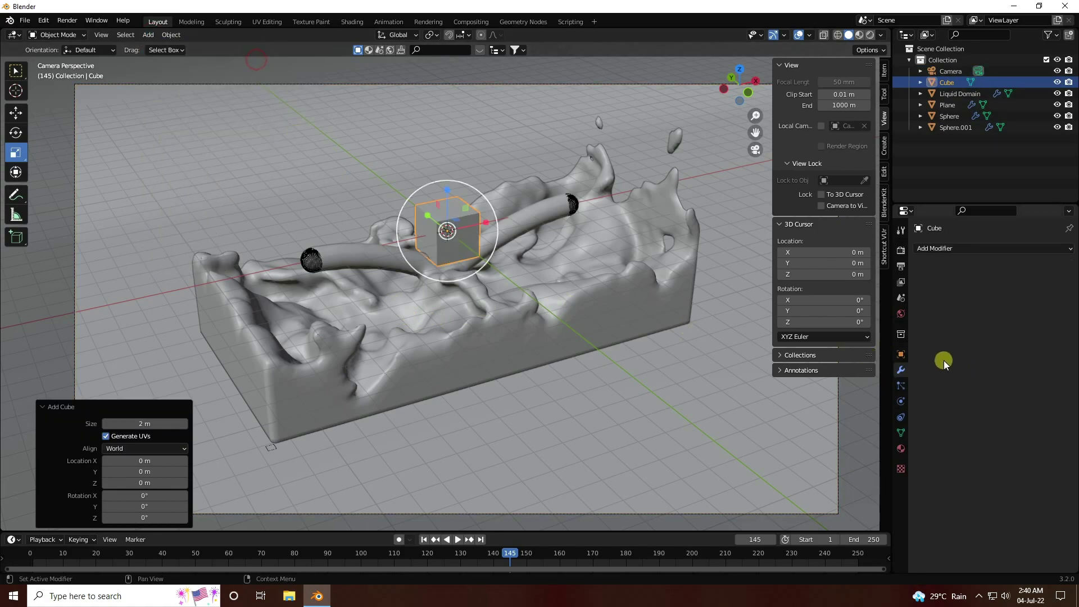
pyautogui.click(901, 355)
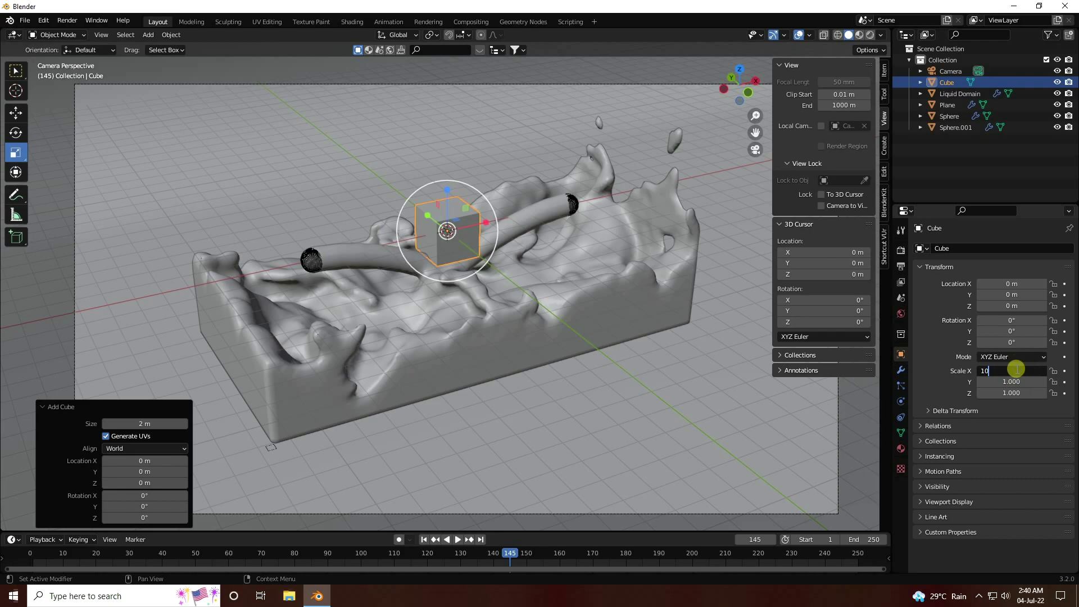
pyautogui.click(1016, 369)
pyautogui.write('10')
pyautogui.press('Tab')
pyautogui.write('5')
pyautogui.press('Tab')
pyautogui.write('5')
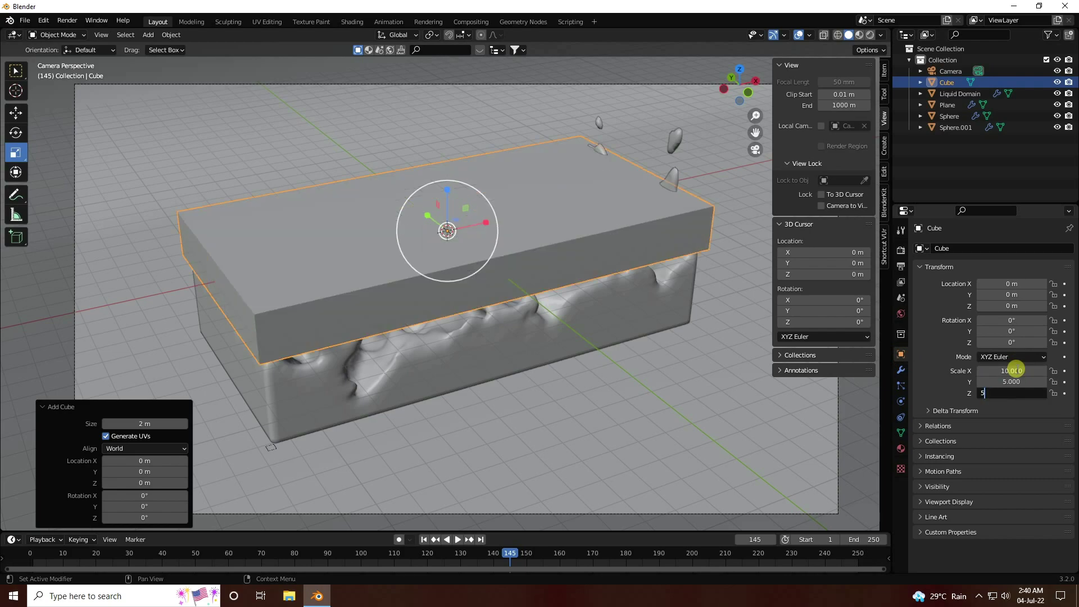
pyautogui.press('Return')
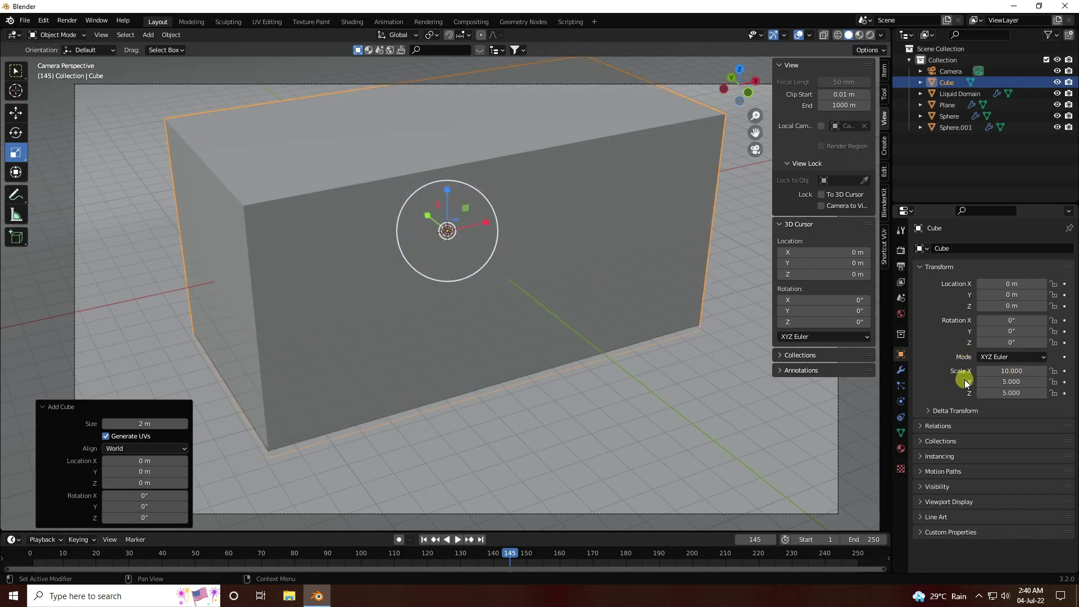
# Step: Add a Wireframe modifier and shrink the box to 0.968 around the fluid in front orthographic view
pyautogui.click(901, 369)
pyautogui.click(925, 248)
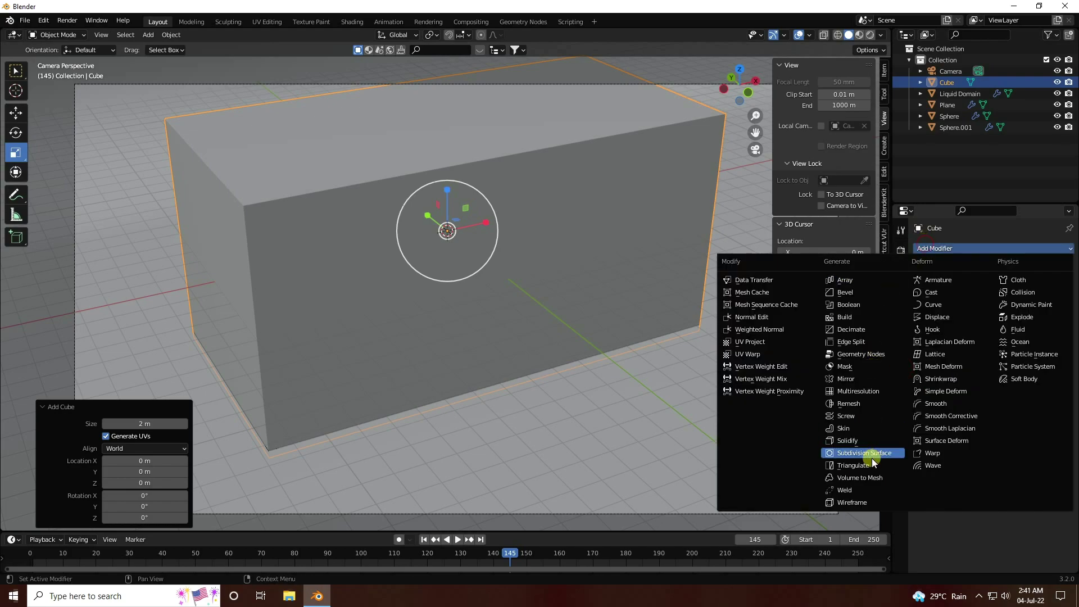
pyautogui.click(863, 502)
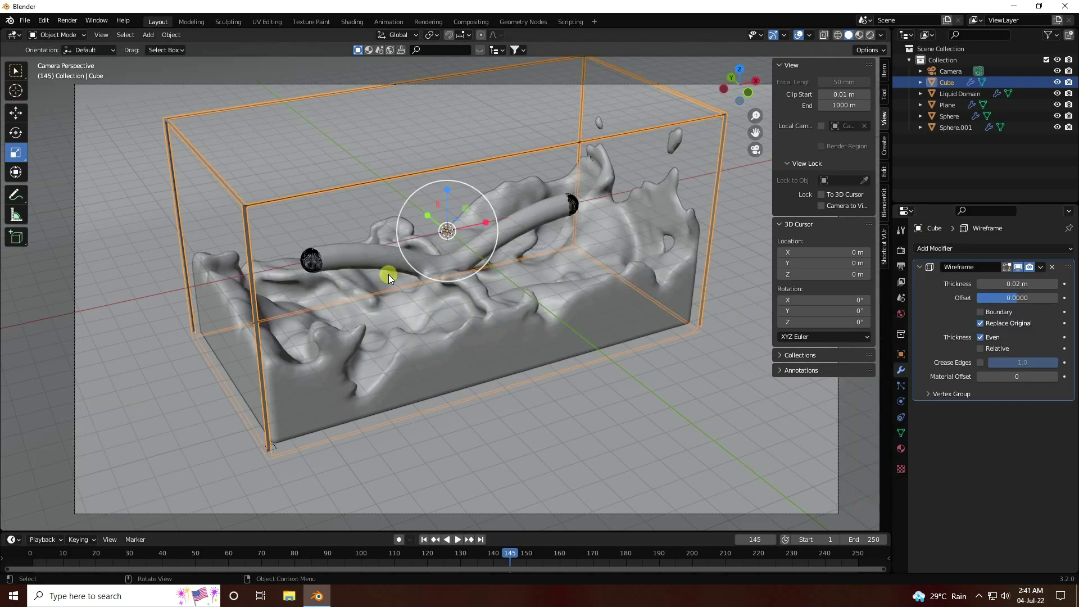
pyautogui.scroll(-3, 389, 275)
pyautogui.moveTo(411, 331); pyautogui.dragTo(403, 326, button='middle')
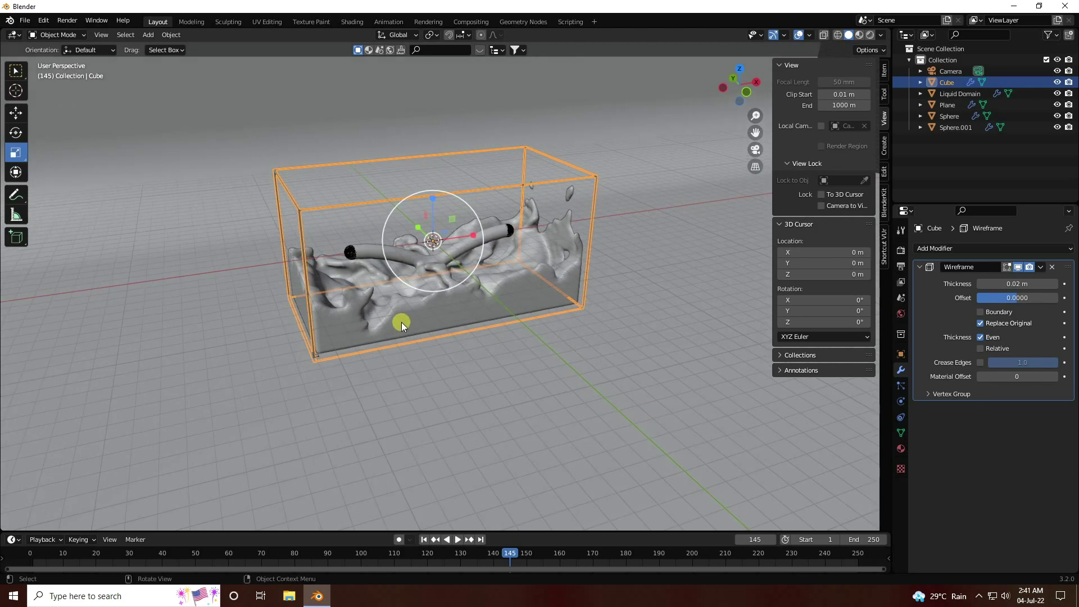
pyautogui.press('KP_1')
pyautogui.scroll(5, 352, 199)
pyautogui.keyDown('shift'); pyautogui.moveTo(352, 199); pyautogui.dragTo(467, 375, button='middle'); pyautogui.keyUp('shift')
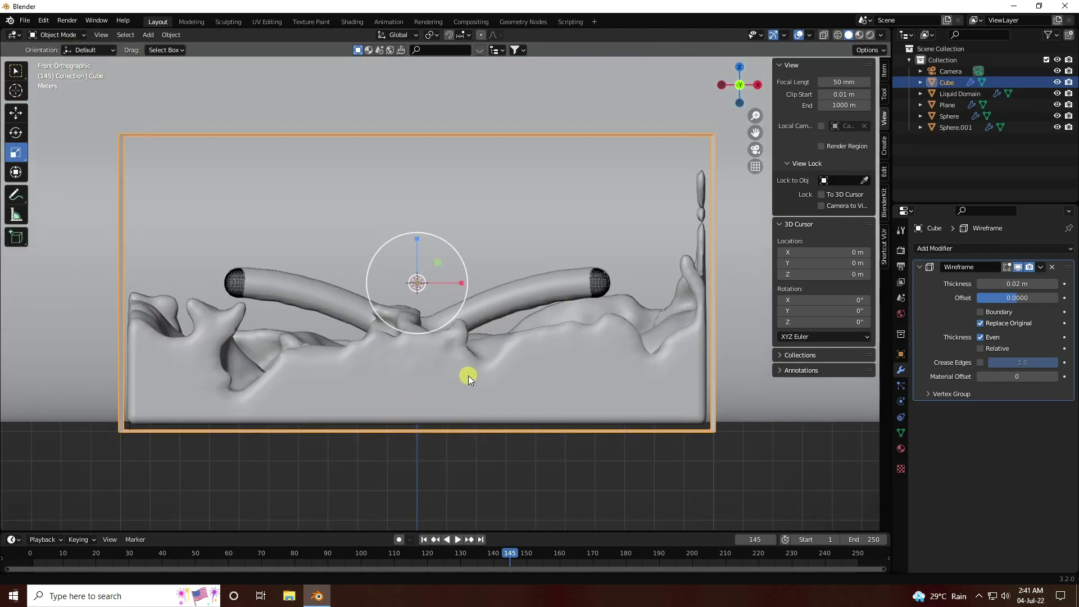
pyautogui.press('s')
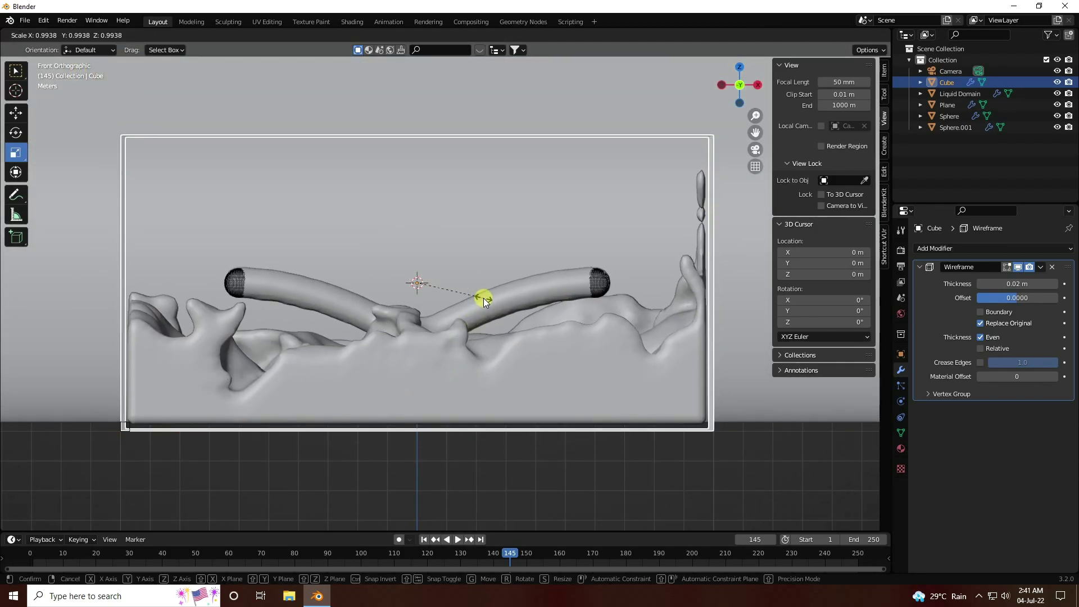
pyautogui.click(480, 299)
pyautogui.moveTo(478, 305); pyautogui.dragTo(521, 348, button='middle')
# Step: Give the cube a new material, Material.002
pyautogui.click(955, 83)
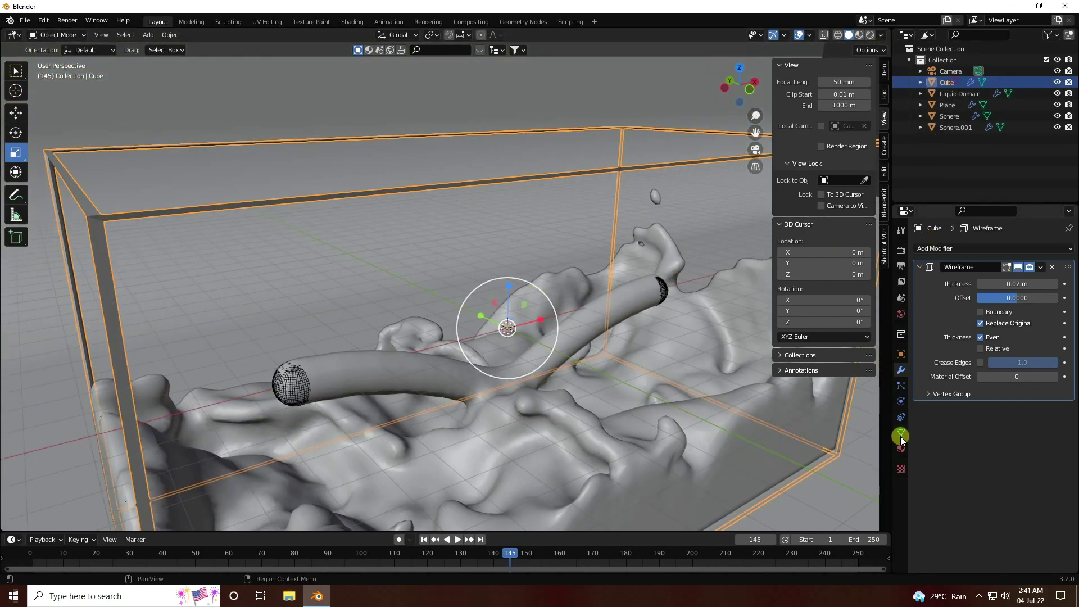
pyautogui.click(900, 448)
pyautogui.click(952, 295)
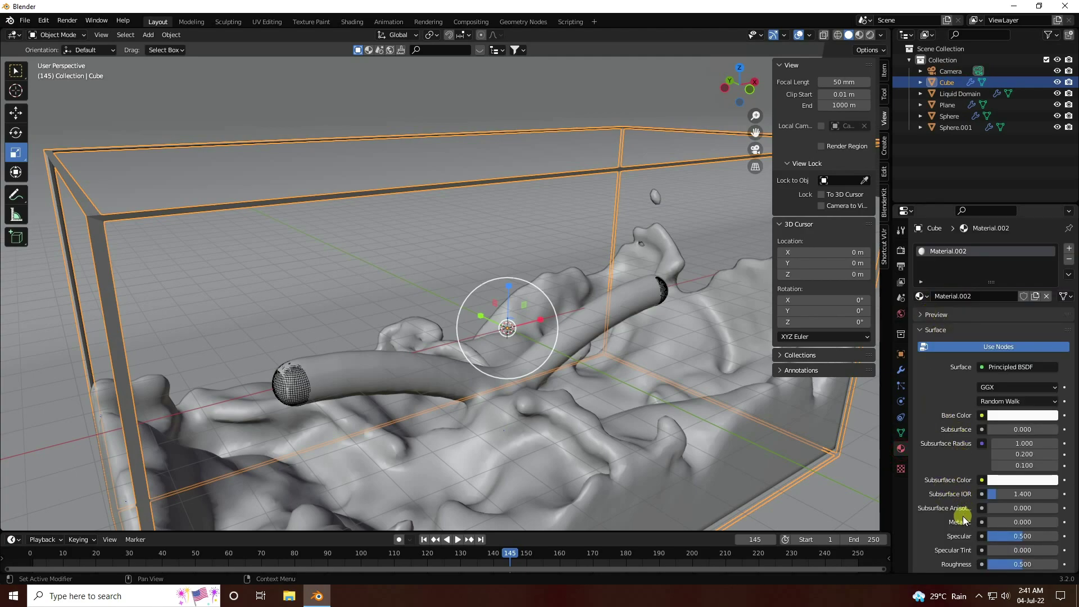
pyautogui.scroll(-2, 947, 523)
pyautogui.scroll(-2, 455, 354)
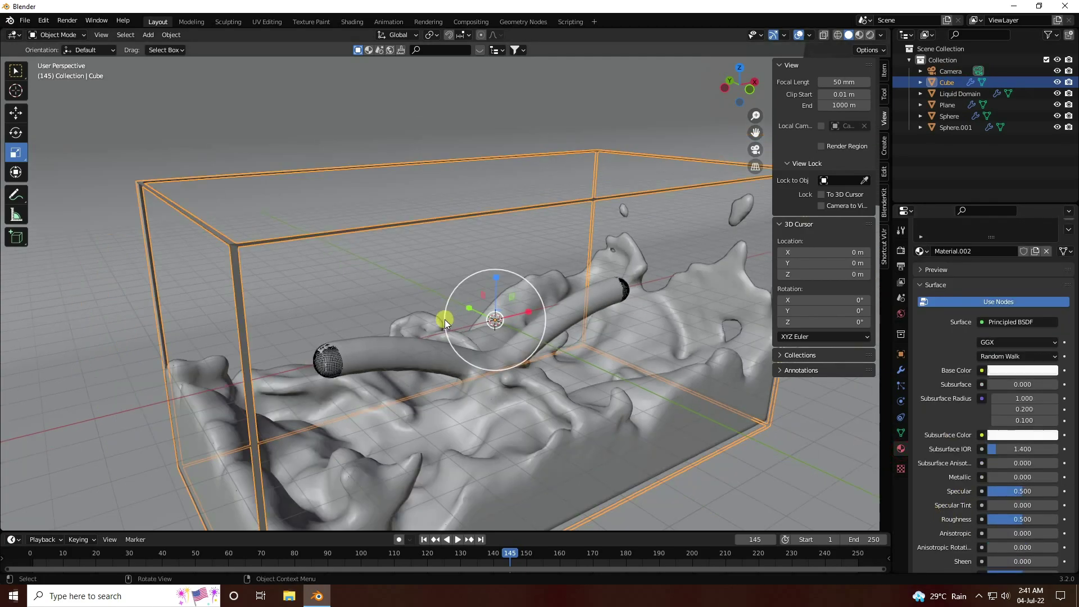
# Step: Switch to Material Preview shading, hide the sidebar, and look through the scene camera
pyautogui.click(860, 35)
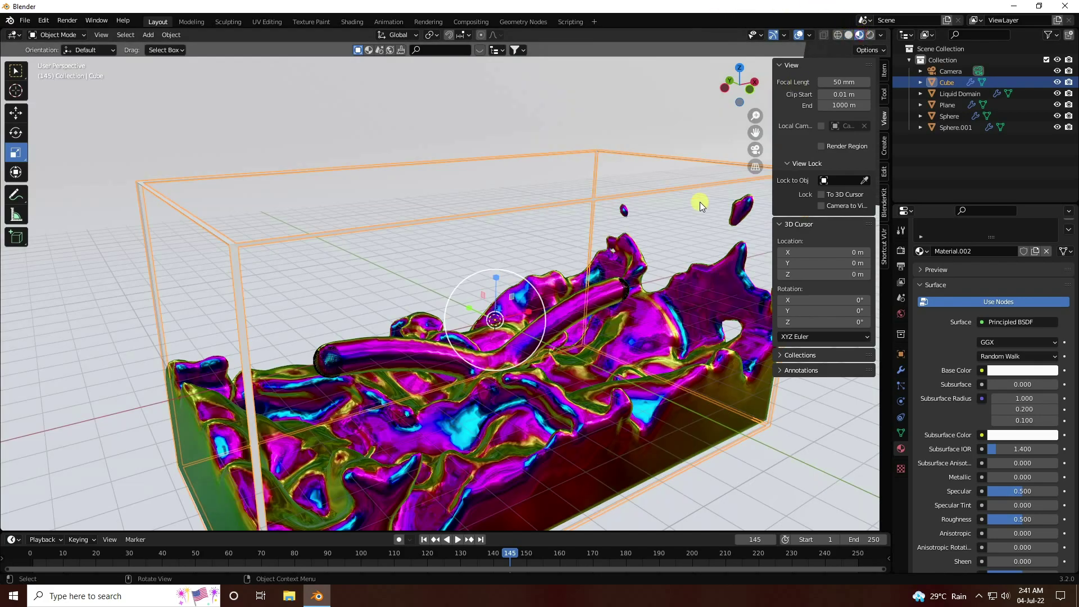
pyautogui.moveTo(774, 196); pyautogui.dragTo(871, 195)
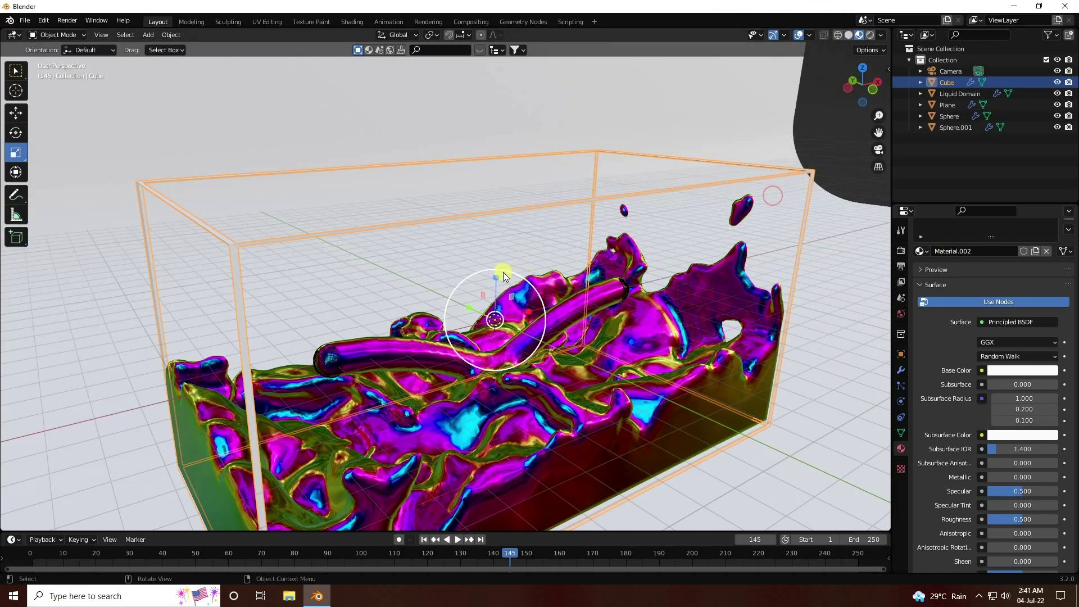
pyautogui.moveTo(504, 272); pyautogui.dragTo(516, 278, button='middle')
pyautogui.press('KP_0')
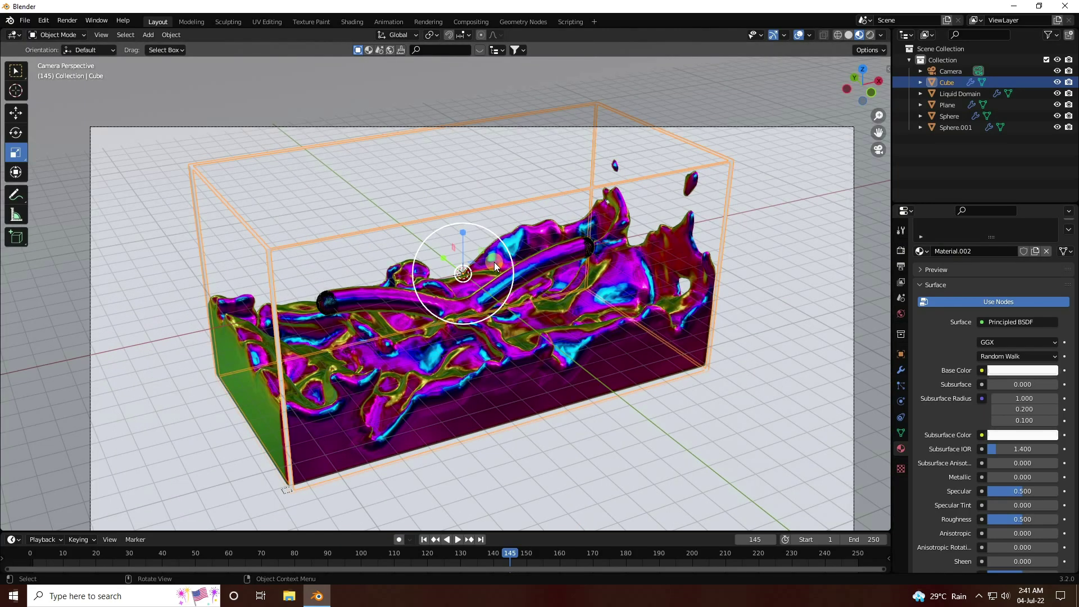
pyautogui.scroll(-1, 494, 262)
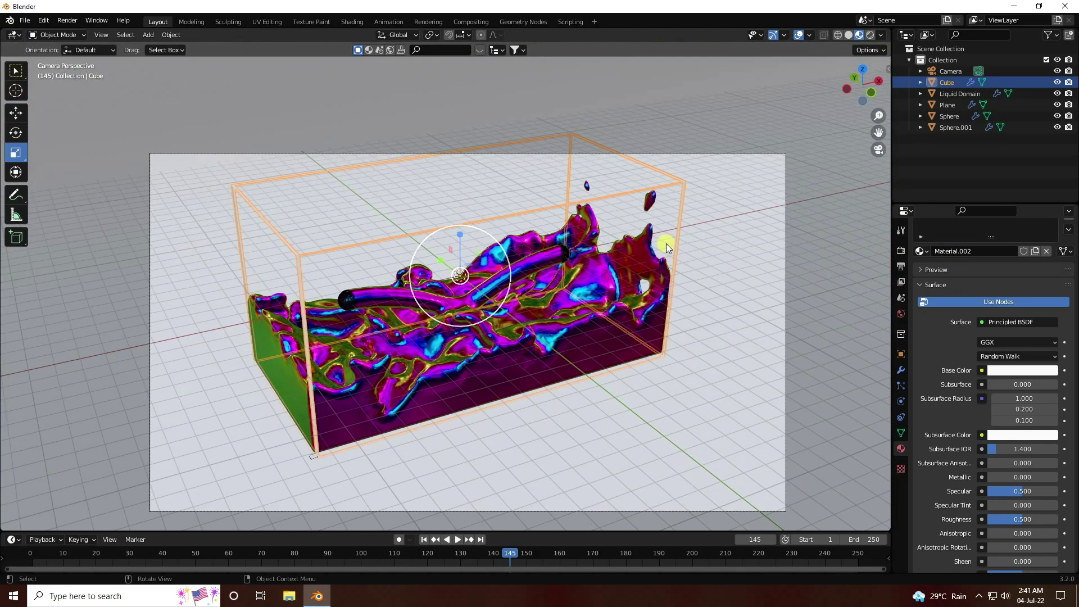
pyautogui.click(900, 354)
# Step: Move the camera to X -17.025, Y -33.423, Z 17.537 m, then zoom out to see the scene
pyautogui.click(950, 71)
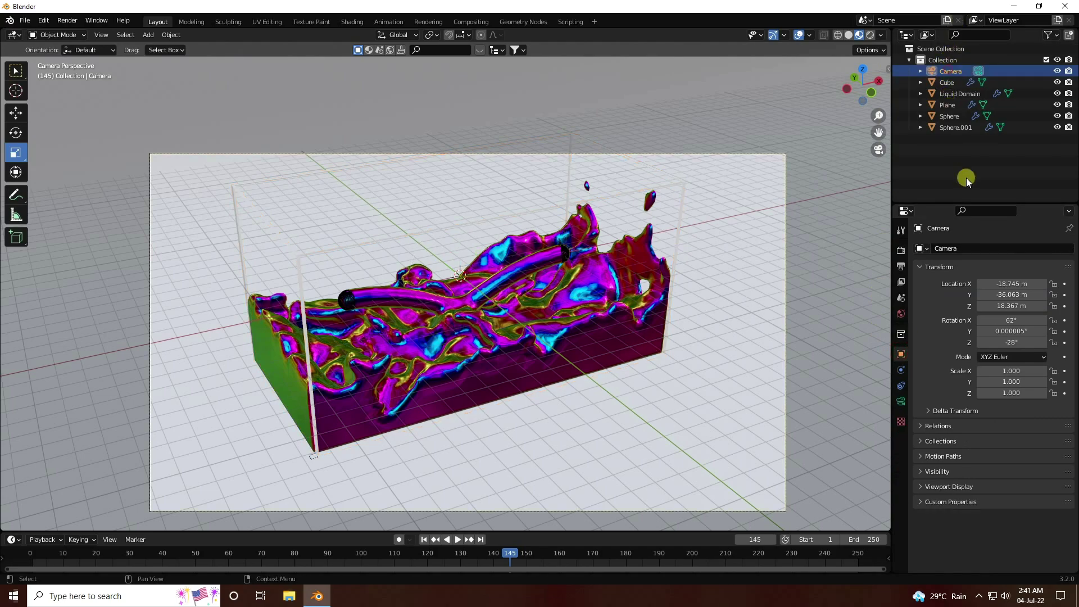
pyautogui.moveTo(1009, 294); pyautogui.dragTo(990, 313)
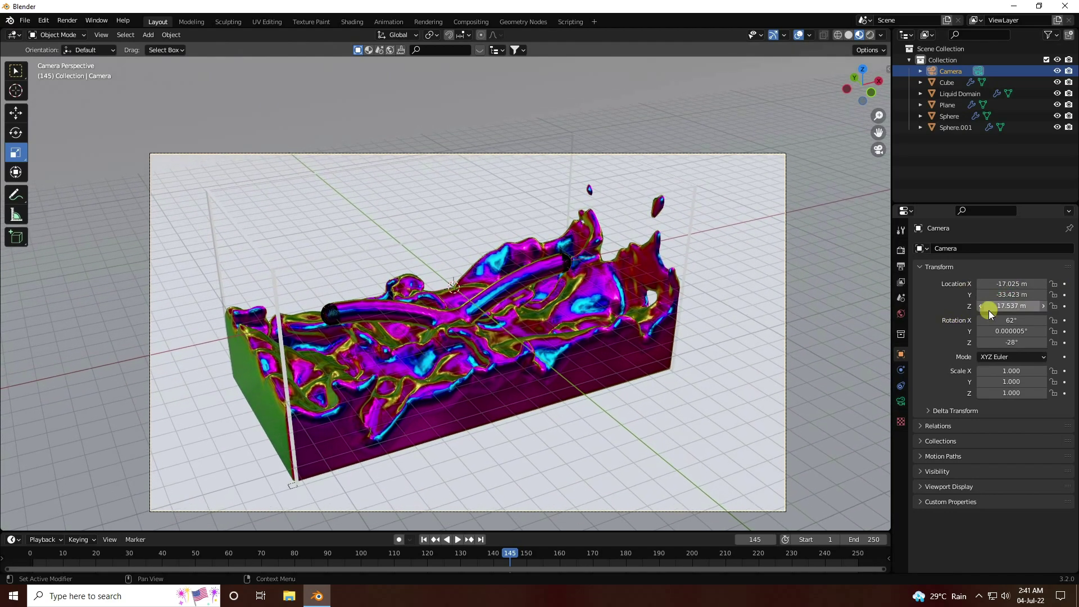
pyautogui.moveTo(460, 337); pyautogui.dragTo(460, 335, button='middle')
pyautogui.scroll(-3, 460, 335)
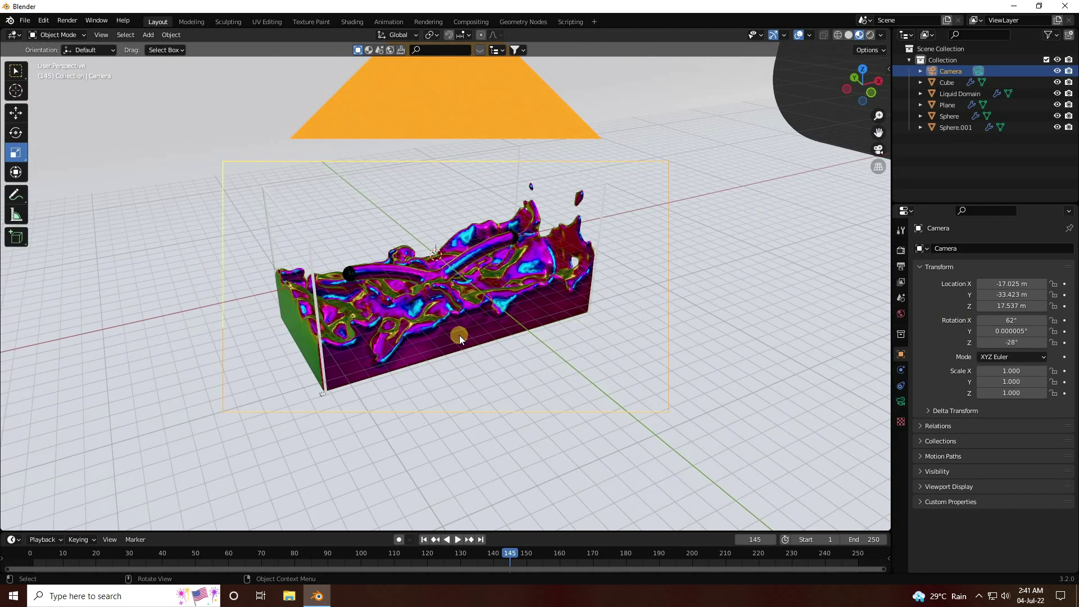
# Step: Set the World colour to an Environment Texture loaded with artist_workshop_8k.exr
pyautogui.click(901, 314)
pyautogui.click(979, 324)
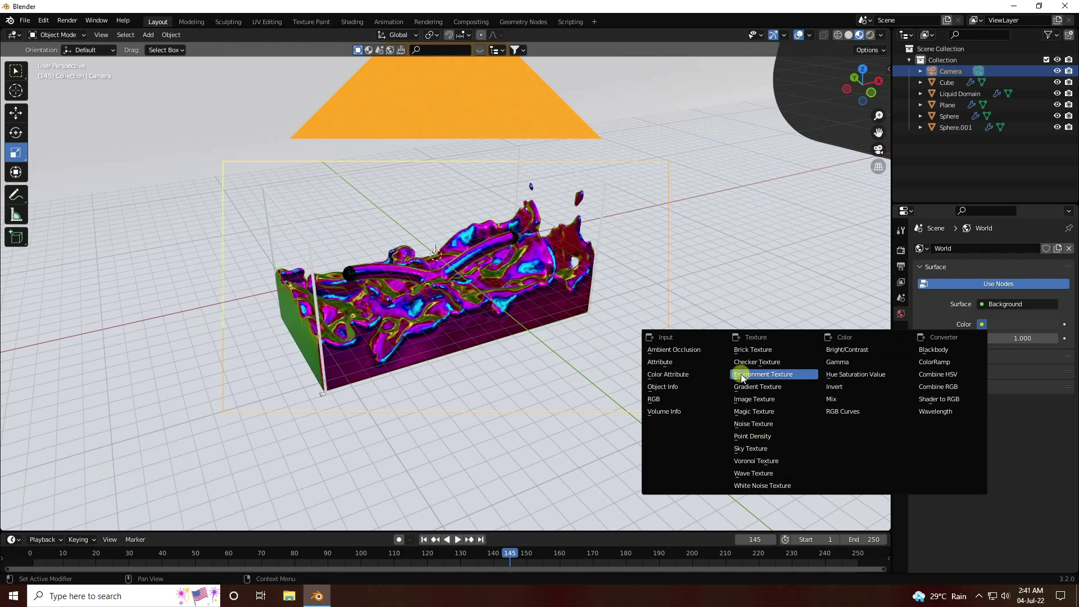
pyautogui.click(766, 374)
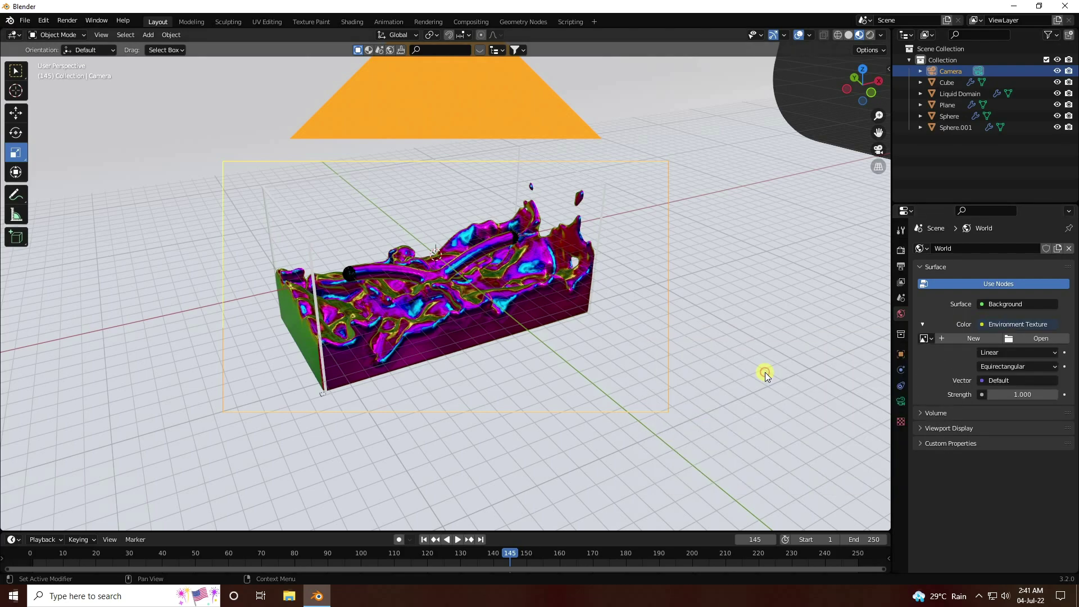
pyautogui.click(1033, 338)
pyautogui.scroll(-3, 291, 426)
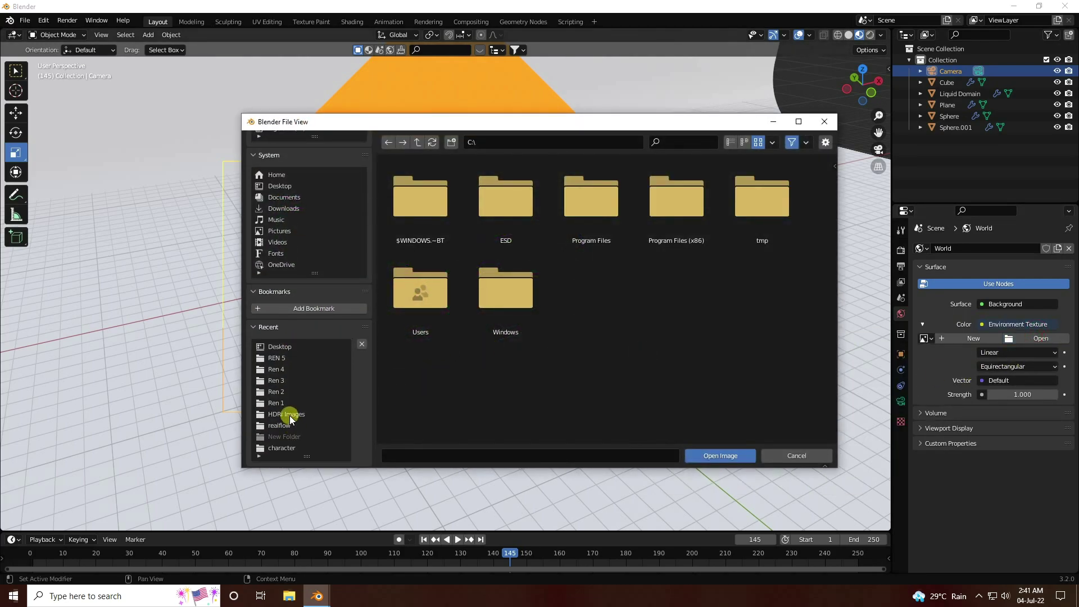
pyautogui.click(313, 413)
pyautogui.click(505, 199)
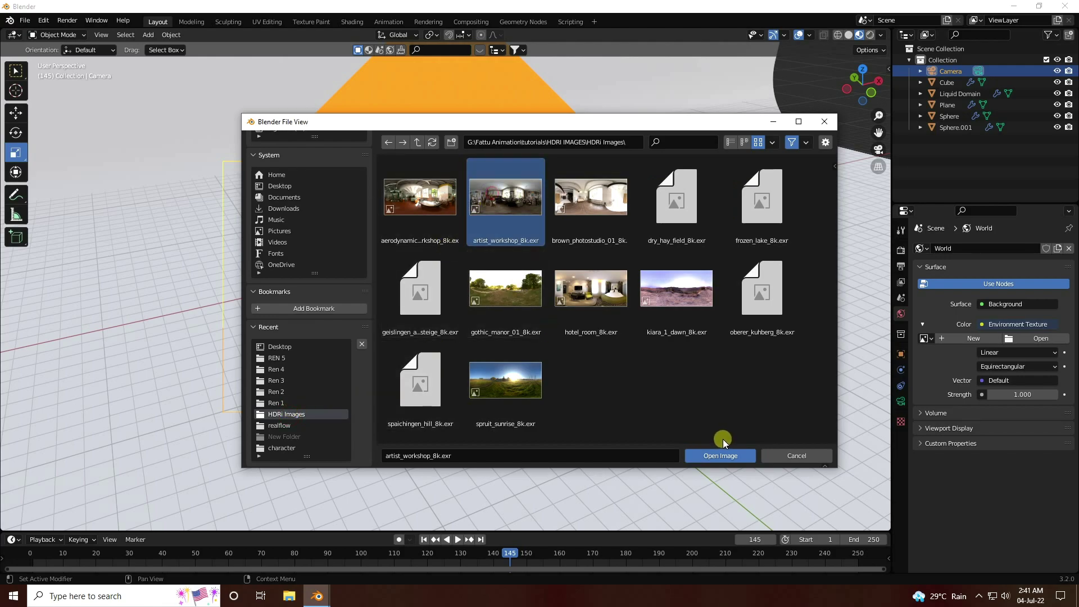
pyautogui.click(716, 453)
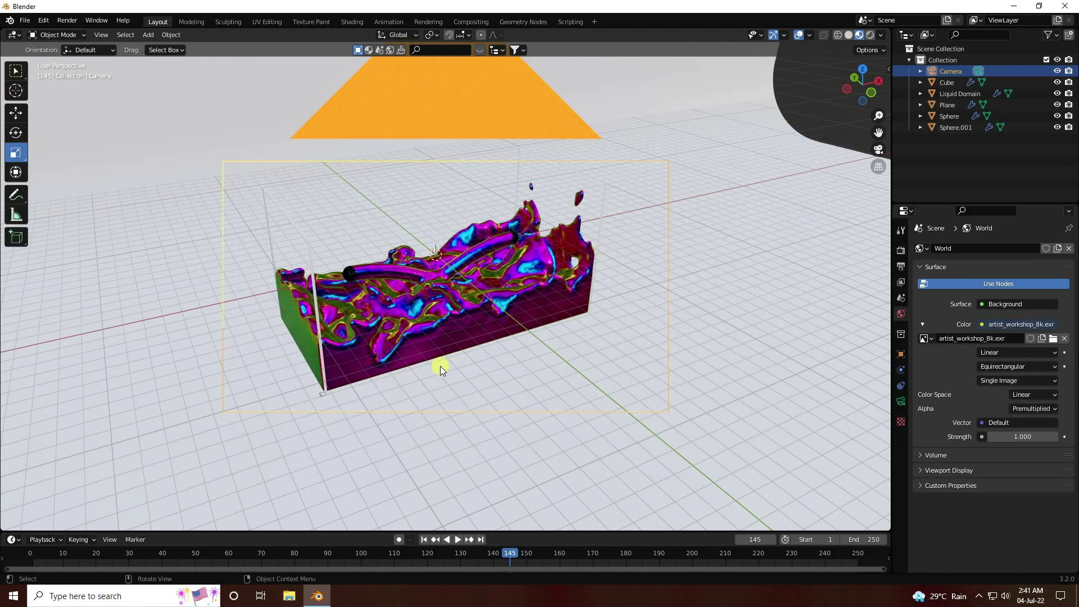
pyautogui.click(149, 35)
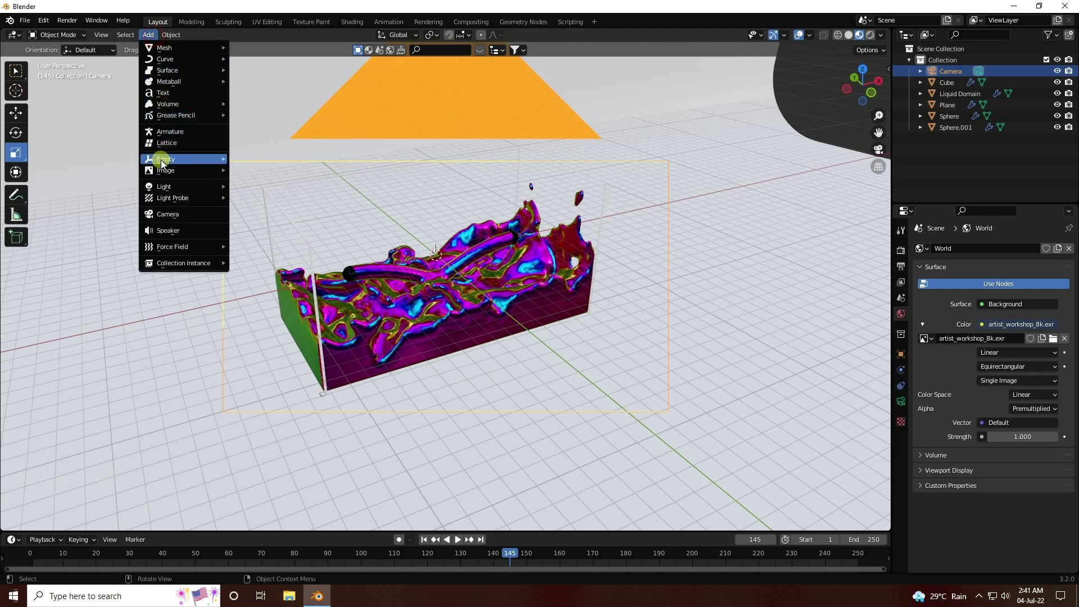
# Step: Add a point light, raise it above the liquid, and set its power to 500 W
pyautogui.moveTo(170, 186)
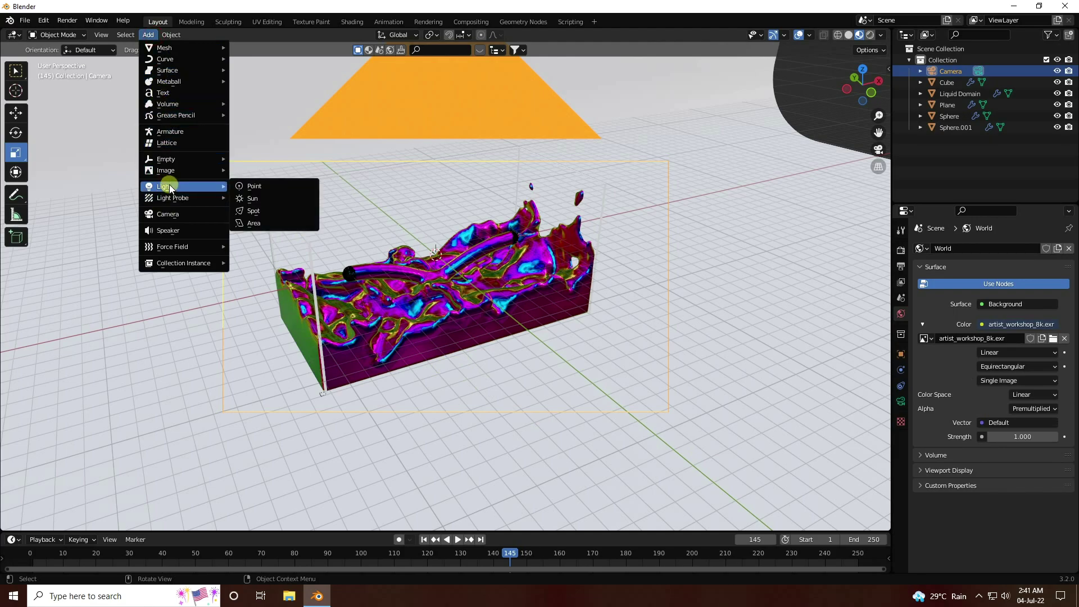
pyautogui.click(268, 185)
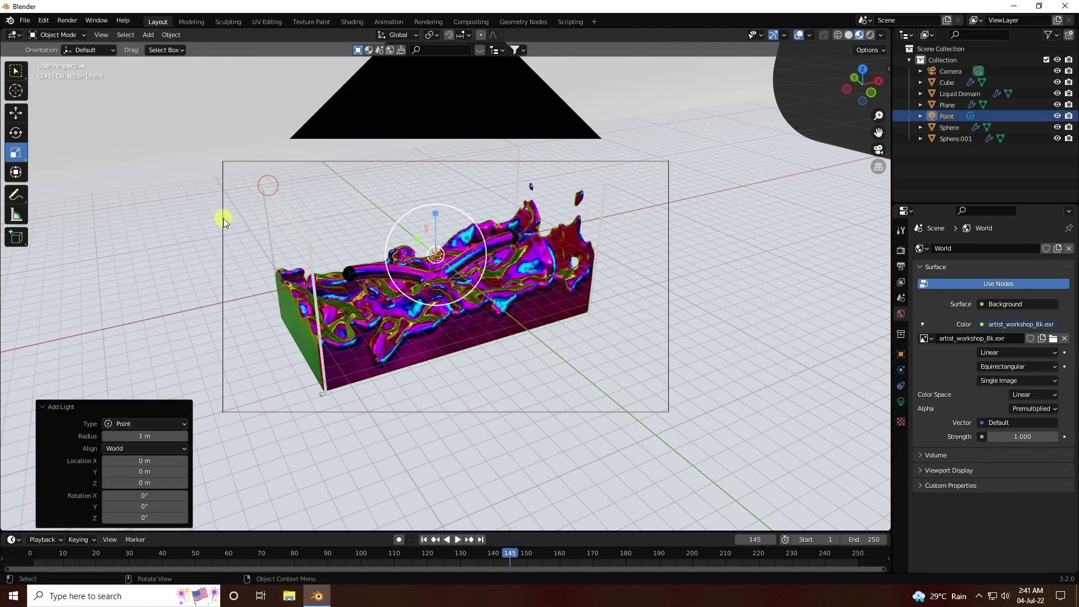
pyautogui.click(16, 112)
pyautogui.moveTo(348, 321); pyautogui.dragTo(413, 255, button='middle')
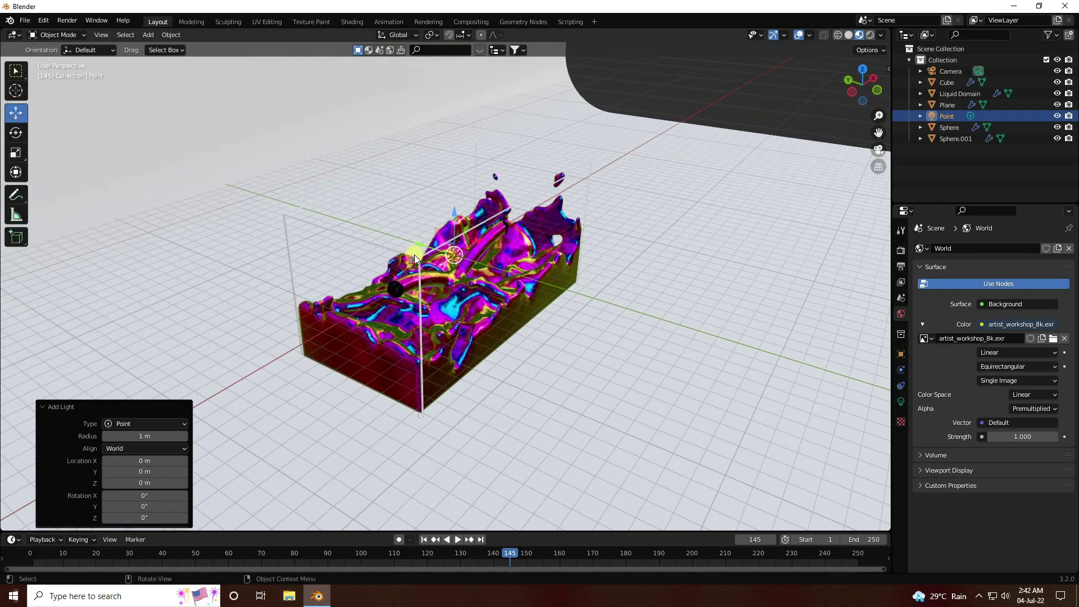
pyautogui.press('g')
pyautogui.click(567, 304)
pyautogui.moveTo(568, 308); pyautogui.dragTo(556, 242, button='middle')
pyautogui.press('g')
pyautogui.press('z')
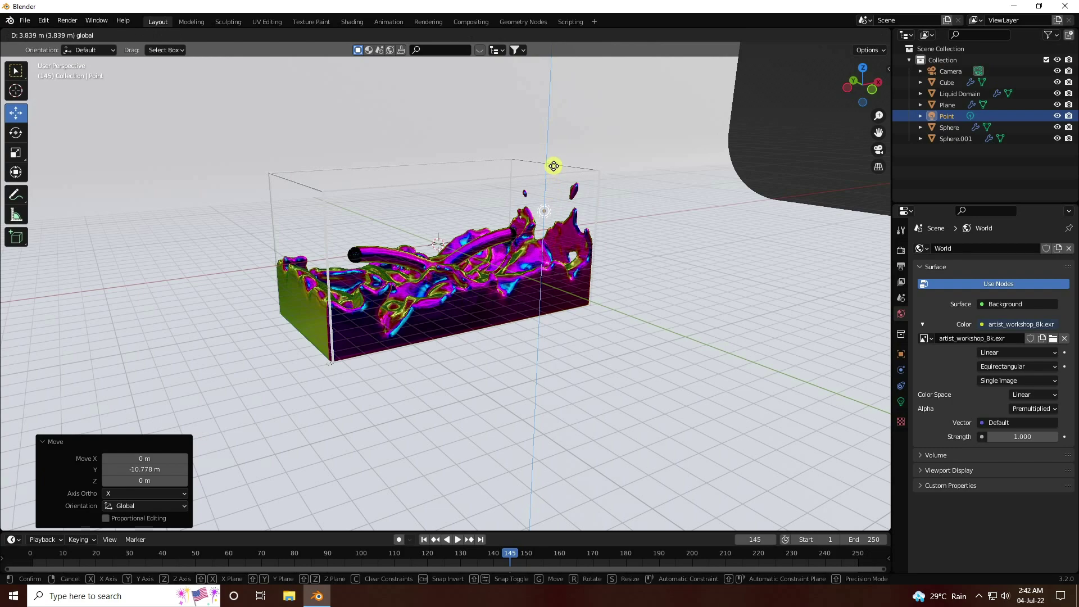
pyautogui.click(540, 181)
pyautogui.press('g')
pyautogui.press('z')
pyautogui.click(560, 230)
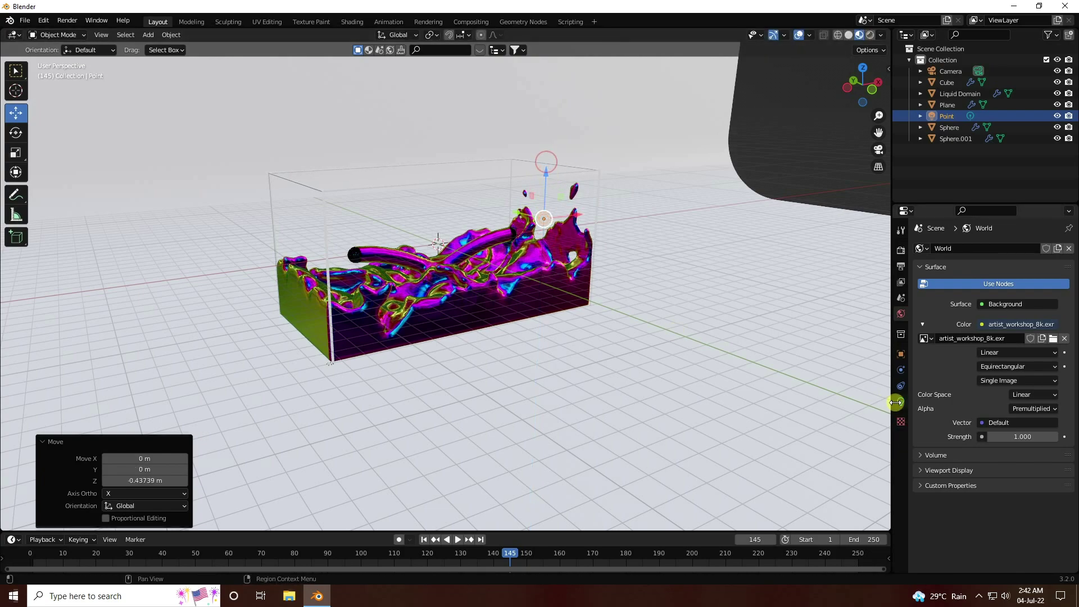
pyautogui.click(901, 402)
pyautogui.click(1006, 326)
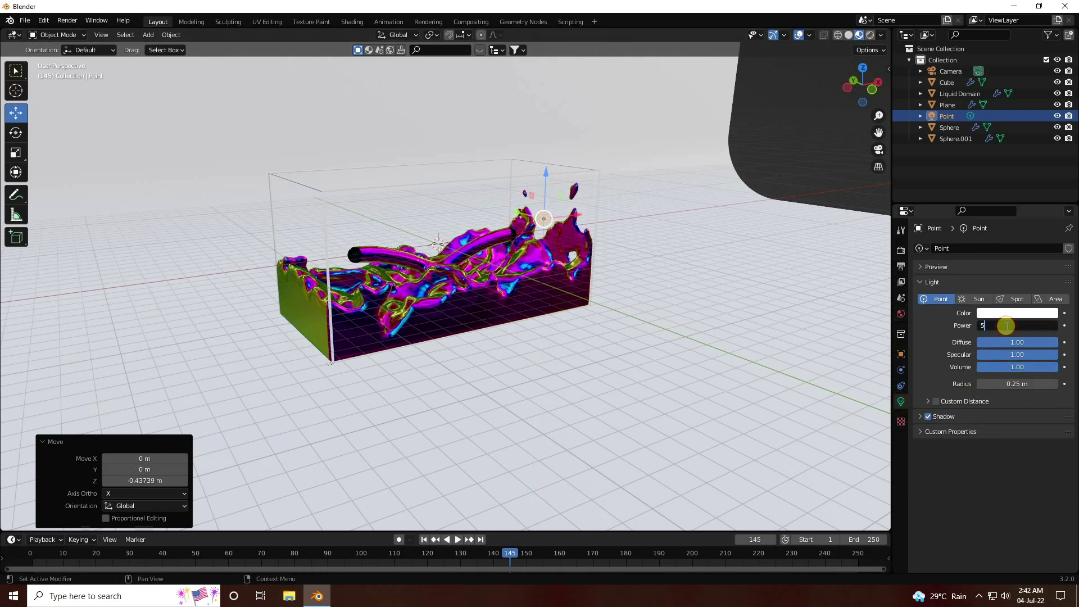
pyautogui.press('Return')
# Step: Paste a copy of the light, Point.001, moved 20.801 m along Y to the fluid's far side
pyautogui.moveTo(798, 360); pyautogui.dragTo(757, 370, button='middle')
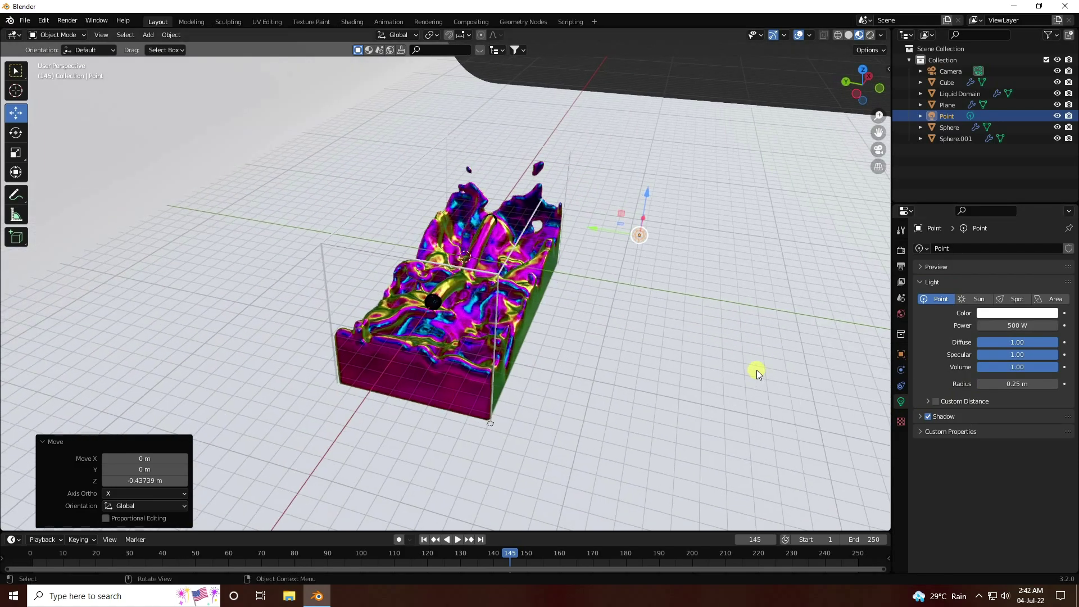
pyautogui.hotkey('ctrl', 'c')
pyautogui.hotkey('ctrl', 'v')
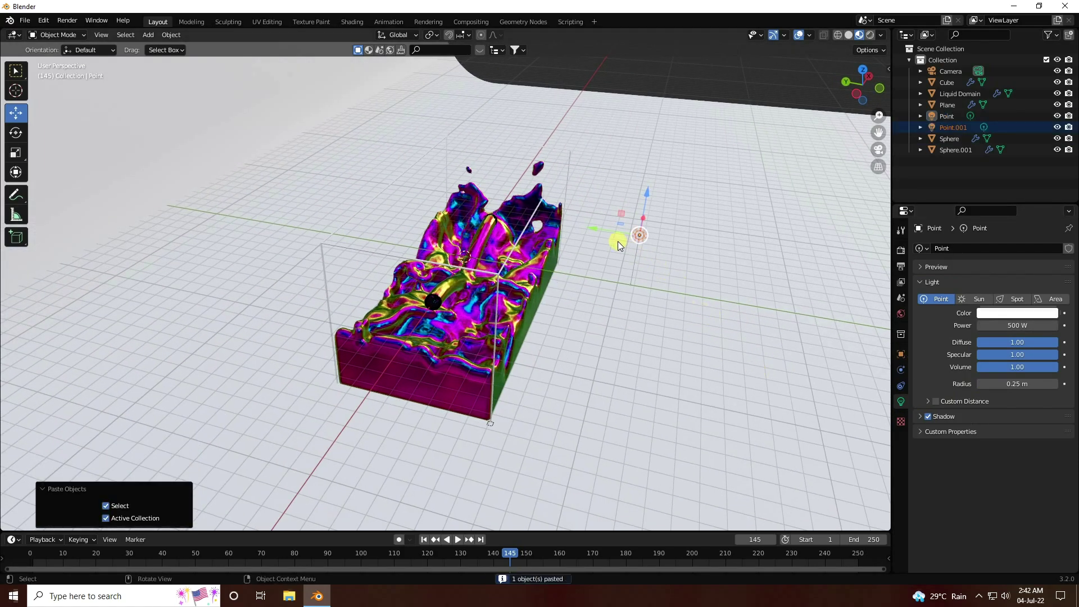
pyautogui.moveTo(619, 241); pyautogui.dragTo(294, 147)
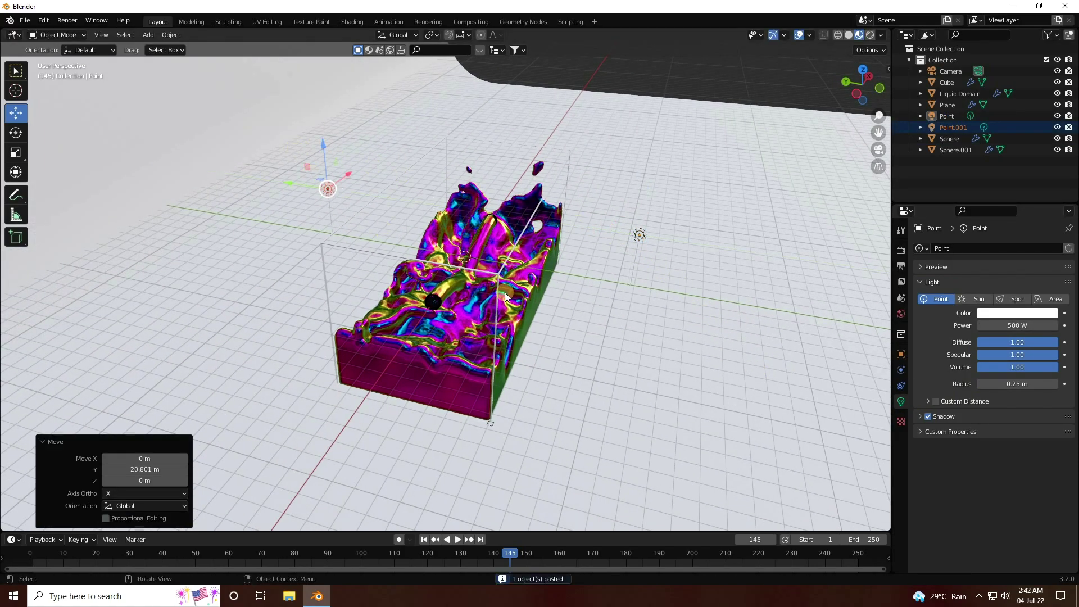
pyautogui.moveTo(505, 297); pyautogui.dragTo(441, 285, button='middle')
pyautogui.click(159, 164)
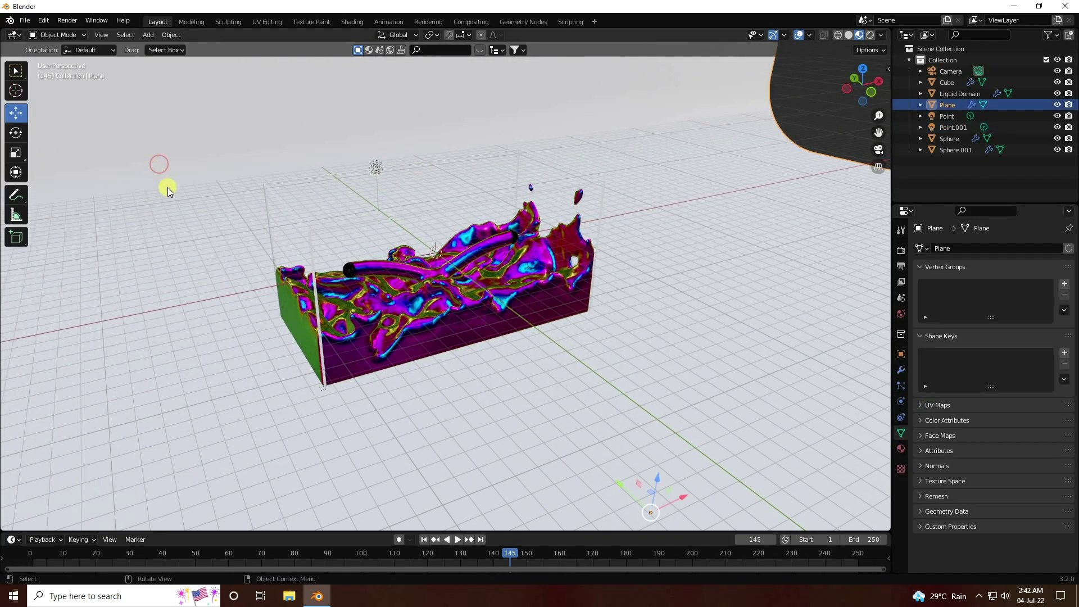
pyautogui.scroll(-4, 238, 189)
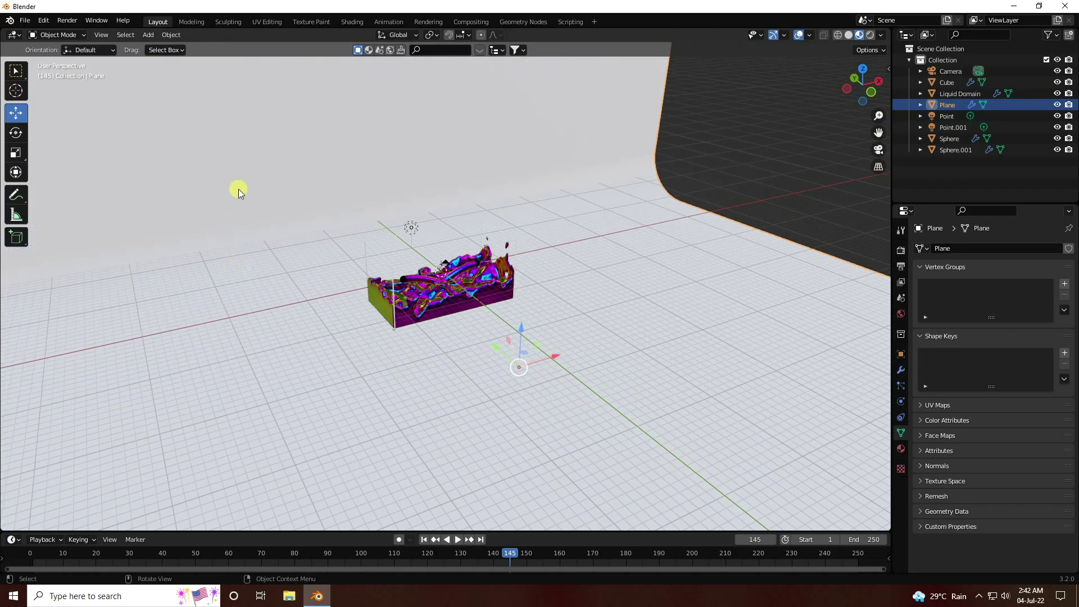
# Step: Give the backdrop plane a new material, Material.003, with a peach-orange Base Color
pyautogui.click(903, 448)
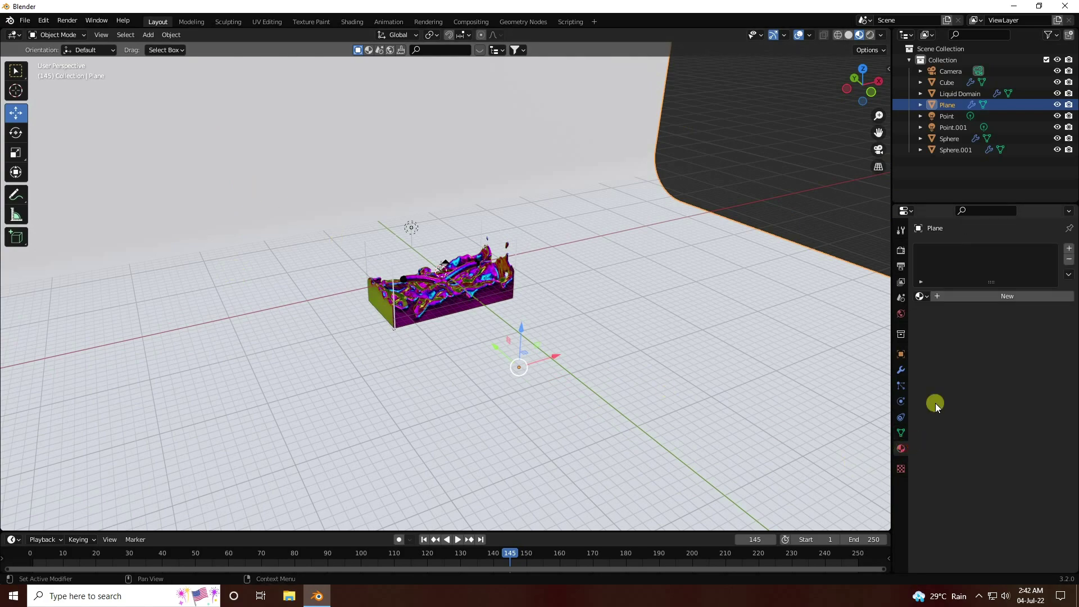
pyautogui.click(962, 295)
pyautogui.scroll(-3, 937, 450)
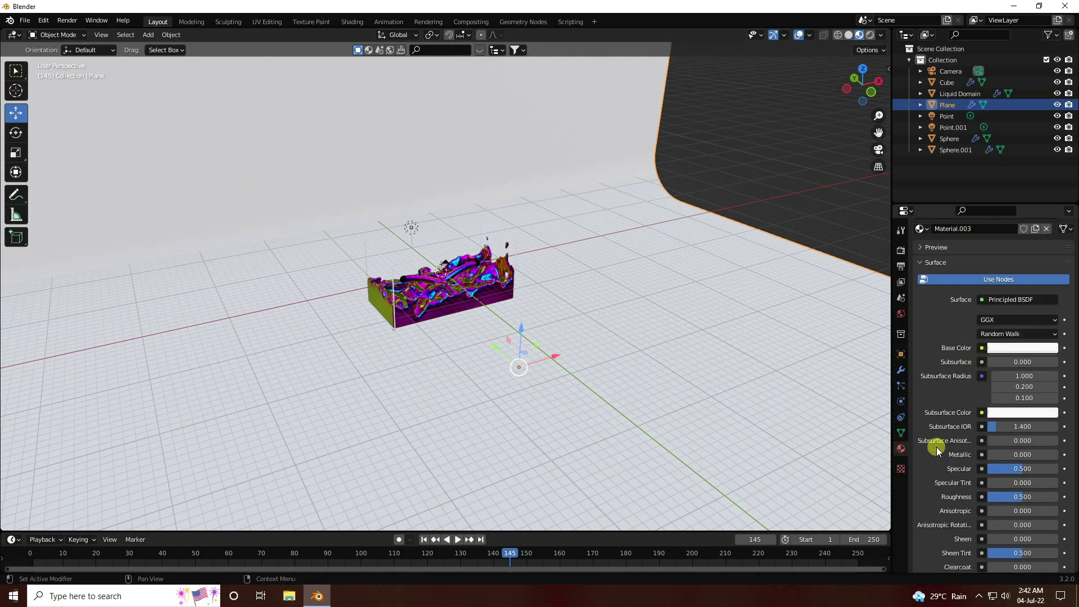
pyautogui.click(1012, 347)
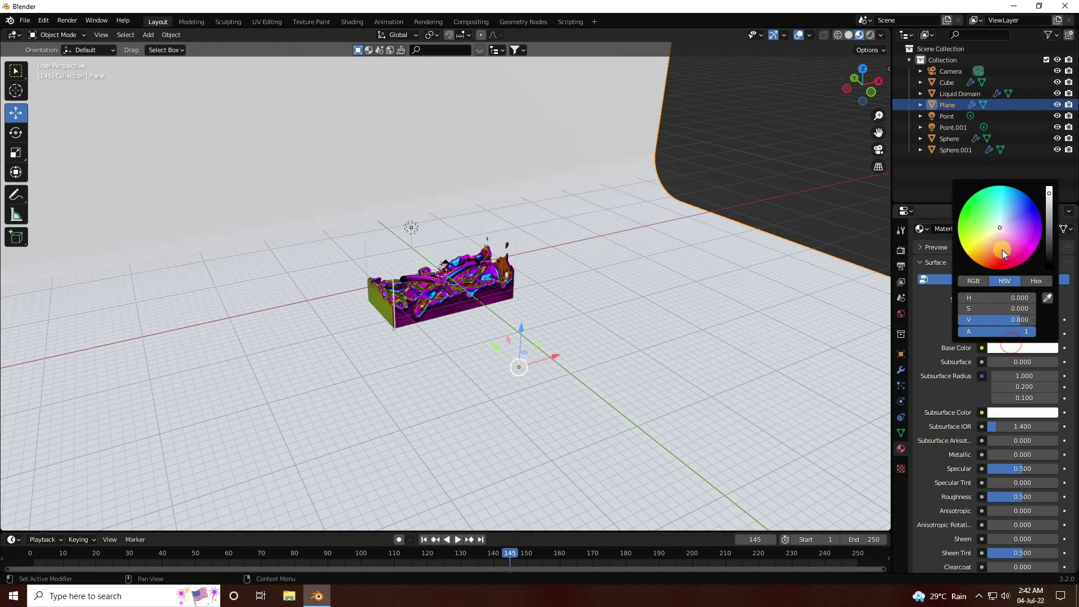
pyautogui.click(996, 228)
pyautogui.moveTo(988, 238)
pyautogui.mouseDown()
pyautogui.moveTo(981, 251)
pyautogui.moveTo(992, 247)
pyautogui.moveTo(987, 238)
pyautogui.moveTo(990, 247)
pyautogui.mouseUp()
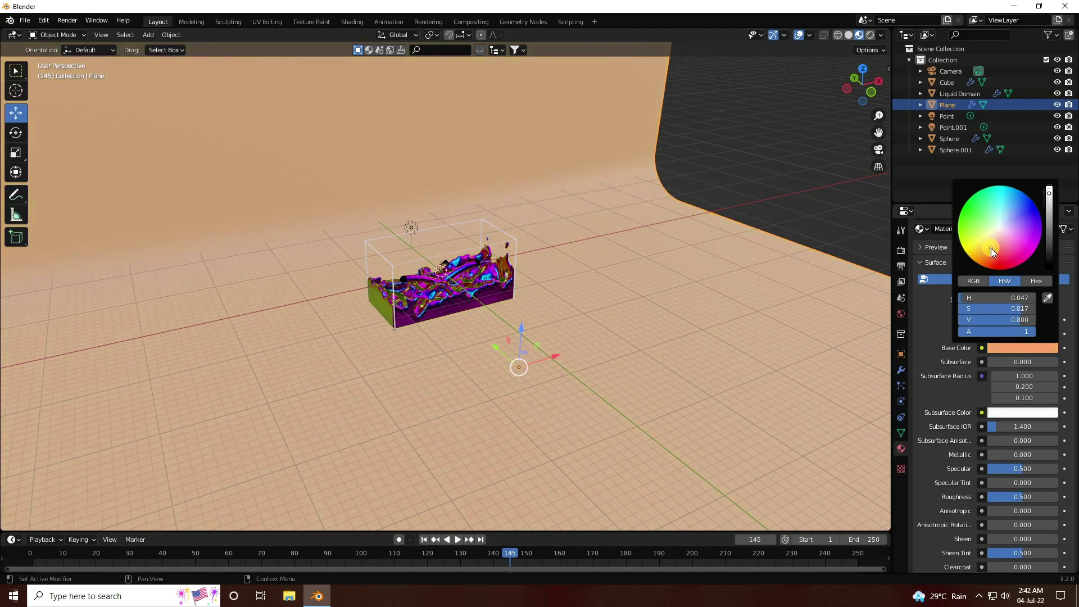
pyautogui.press('KP_0')
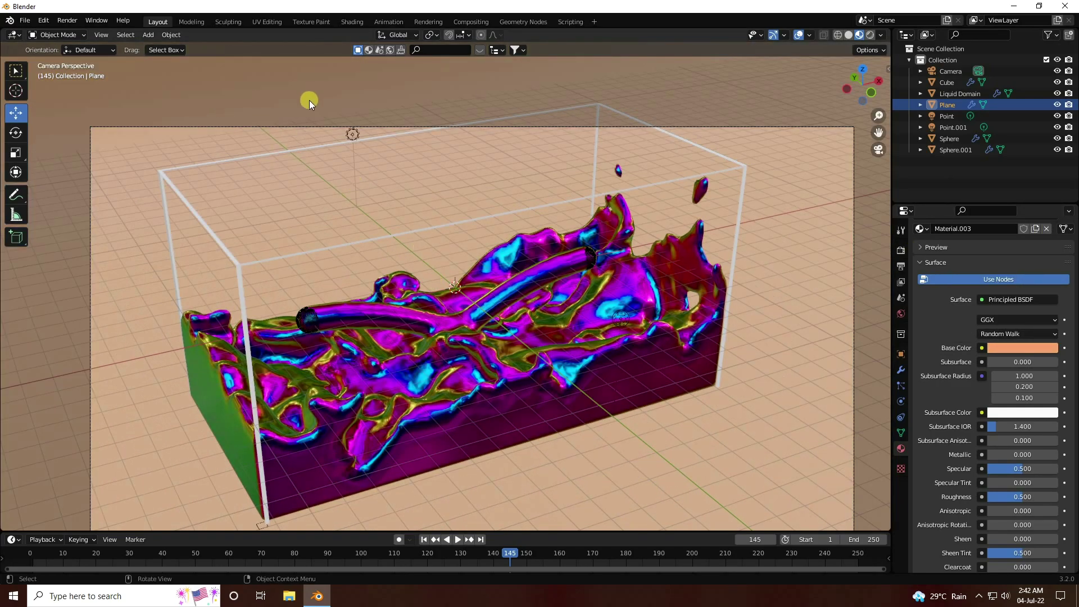
# Step: Switch to Cycles on GPU Compute with 64 render samples and 32 viewport samples
pyautogui.click(901, 250)
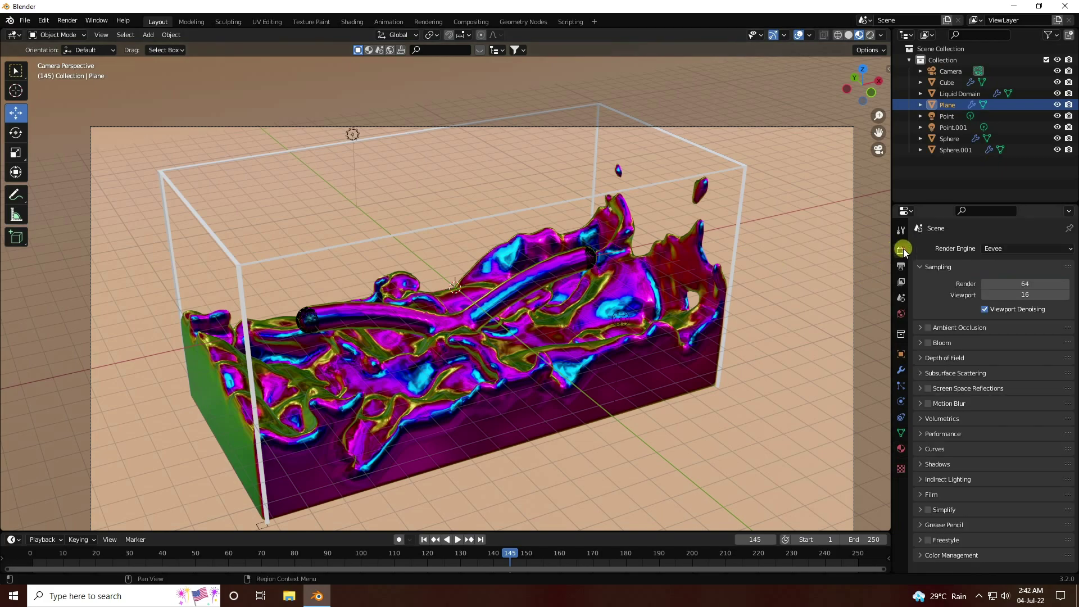
pyautogui.click(1003, 249)
pyautogui.click(1002, 285)
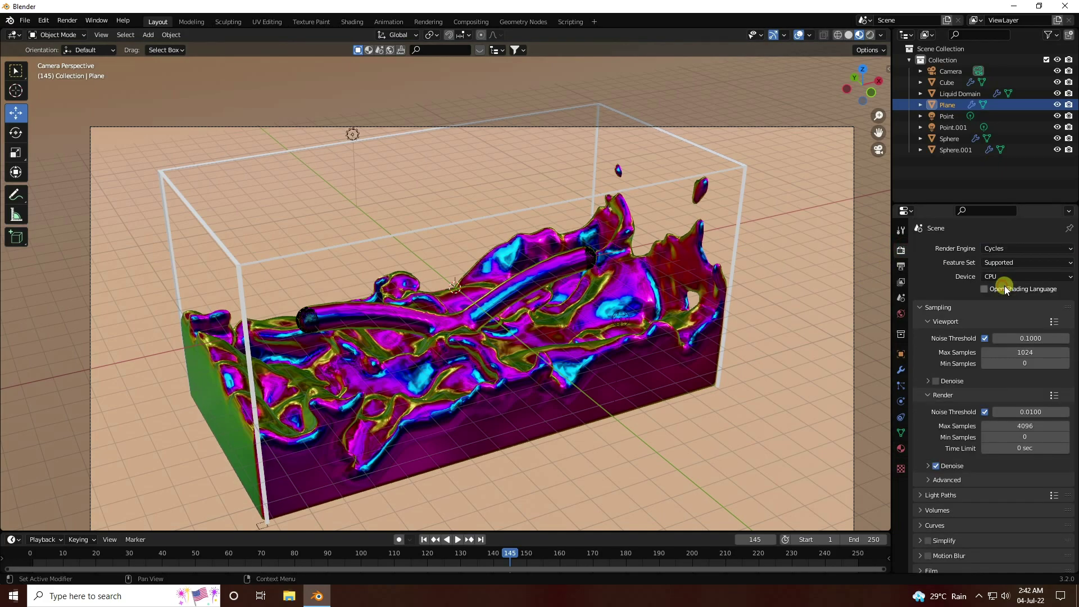
pyautogui.click(999, 277)
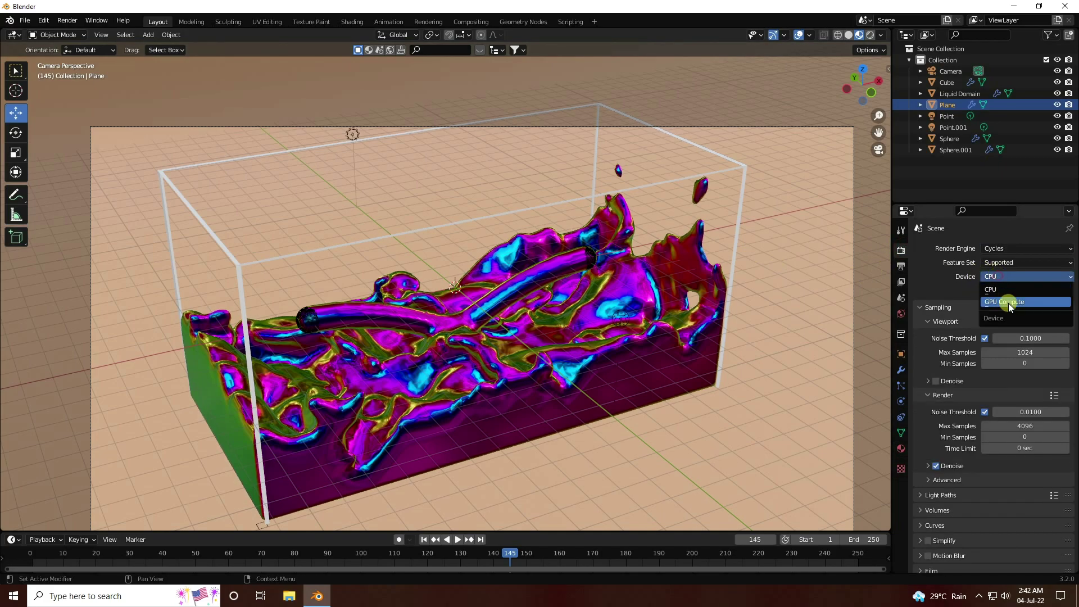
pyautogui.click(1020, 305)
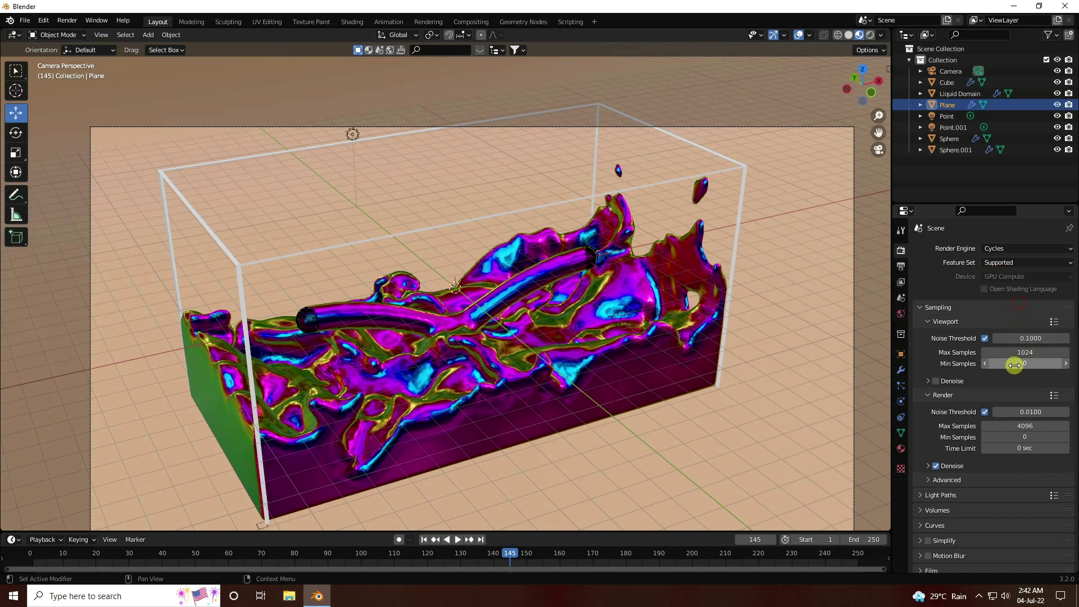
pyautogui.click(1018, 427)
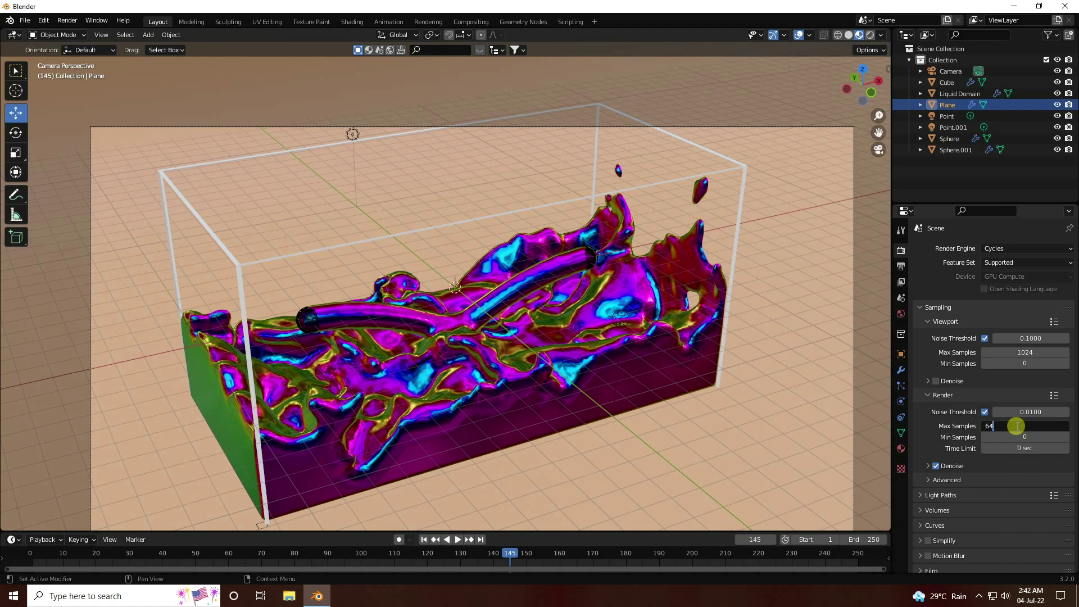
pyautogui.press('Return')
pyautogui.click(1034, 351)
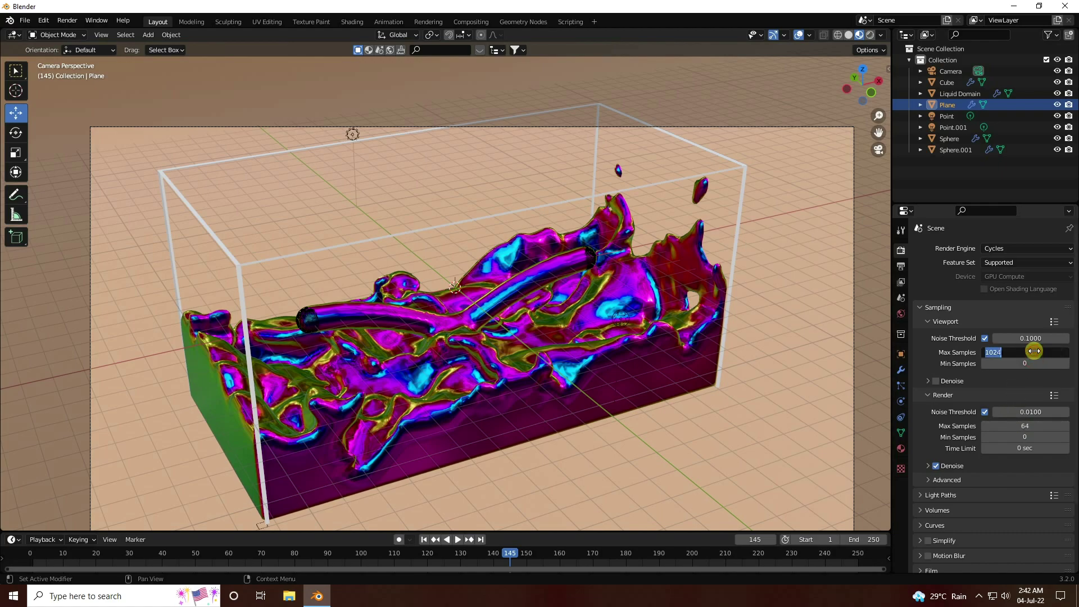
pyautogui.write('32')
pyautogui.press('Return')
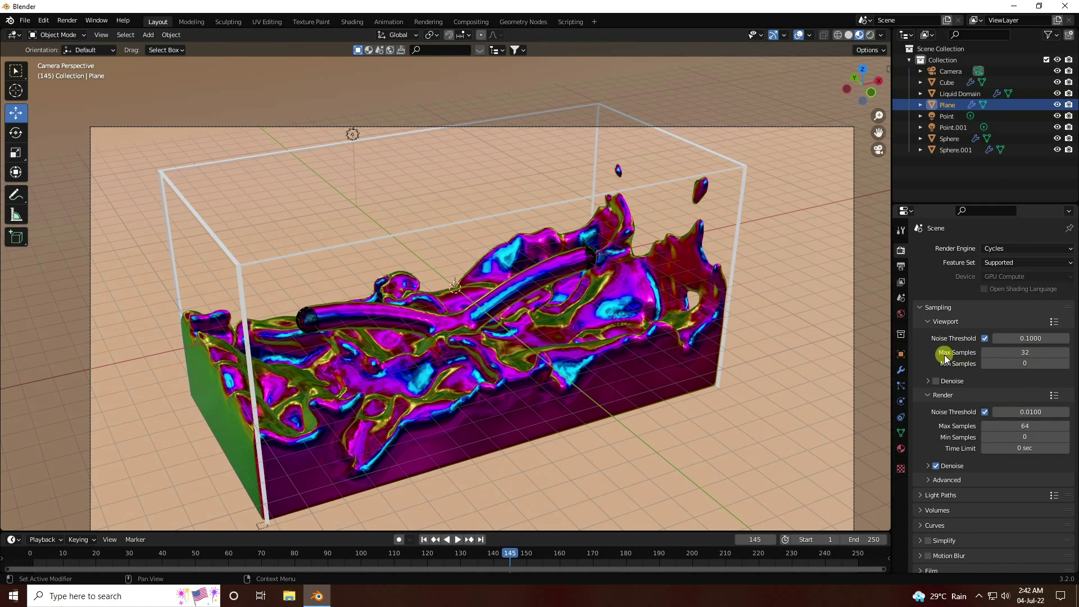
# Step: Render frame 145, inspect the result, and close the render window
pyautogui.click(67, 20)
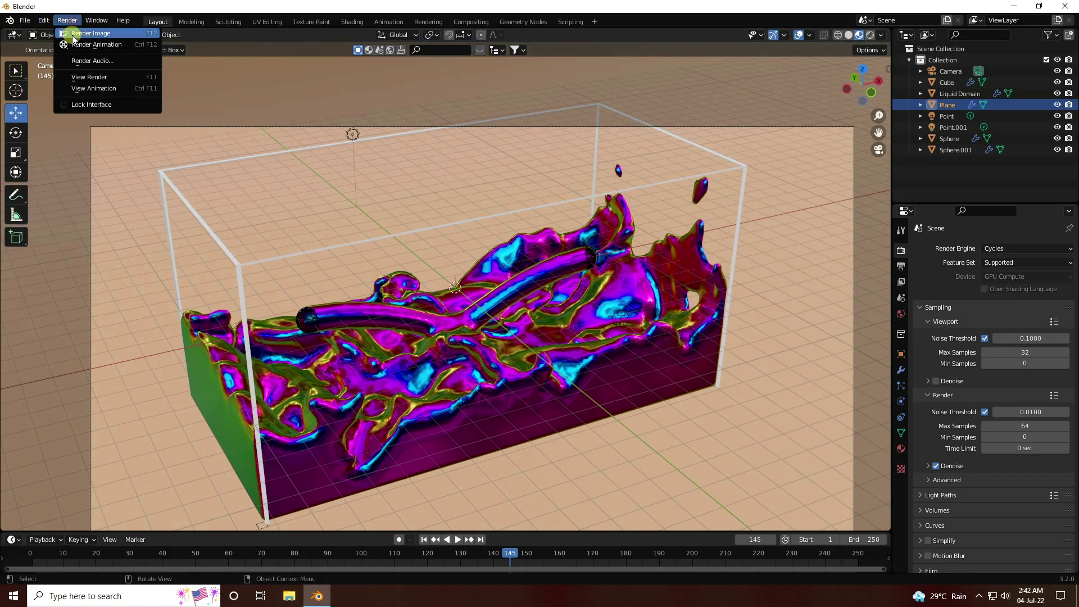
pyautogui.click(86, 35)
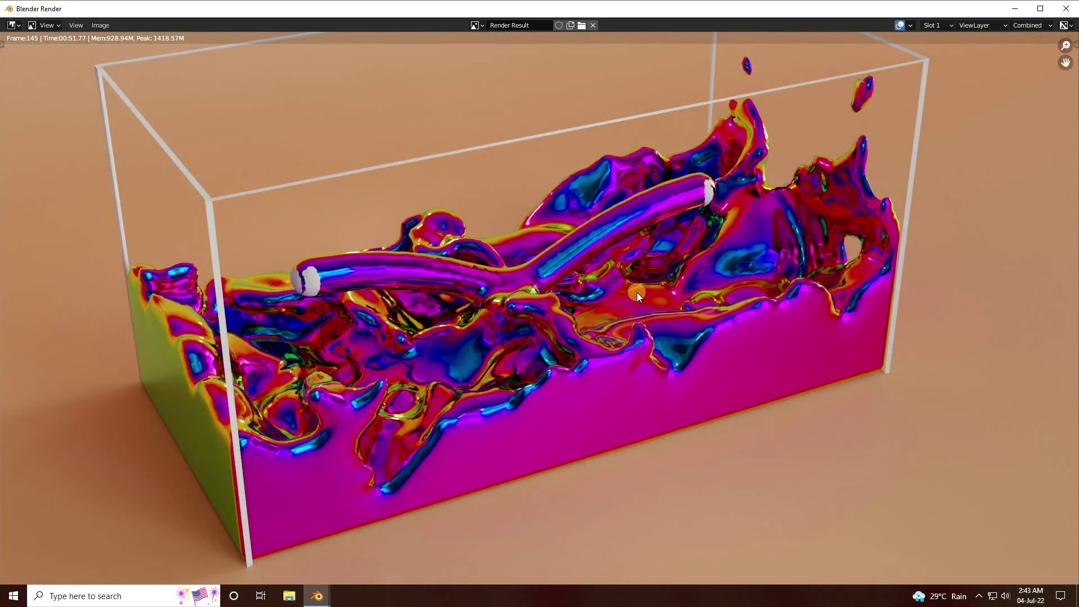
pyautogui.scroll(-3, 460, 278)
pyautogui.scroll(3, 501, 285)
pyautogui.scroll(1, 500, 285)
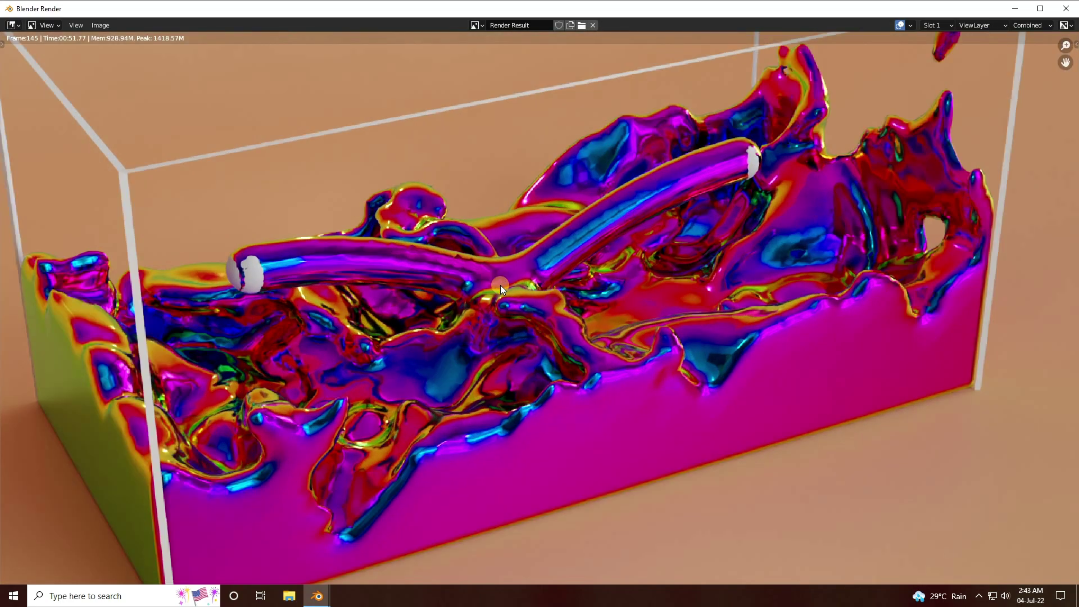
pyautogui.scroll(-1, 501, 285)
pyautogui.scroll(-2, 414, 296)
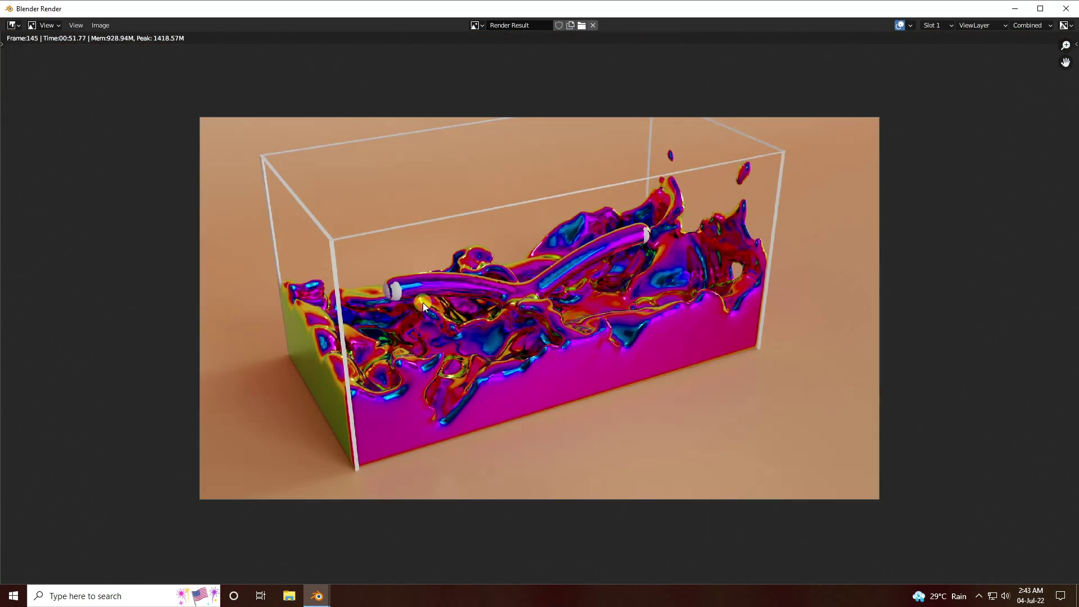
pyautogui.click(1064, 9)
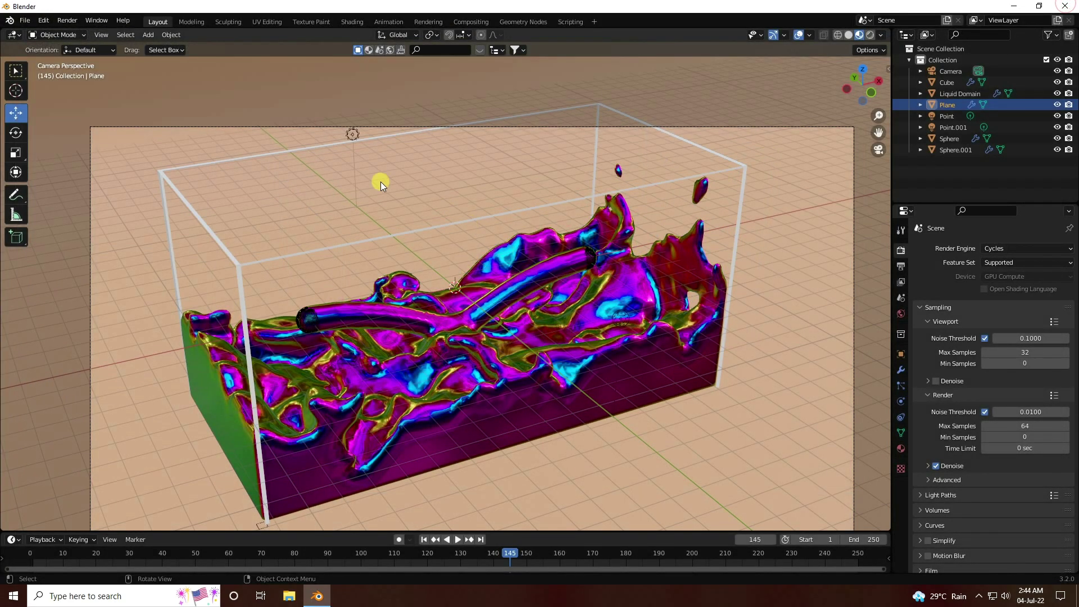
# Step: Duplicate the overhead point light as Point.002 and move it to the left of the box
pyautogui.scroll(-6, 408, 237)
pyautogui.moveTo(408, 238); pyautogui.dragTo(414, 241, button='middle')
pyautogui.scroll(2, 416, 244)
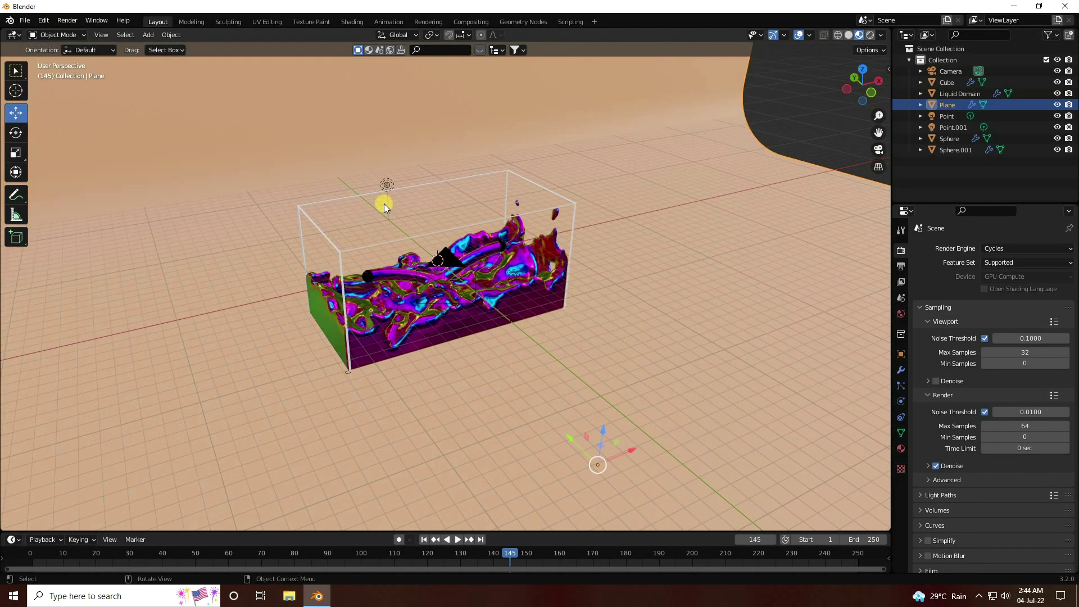
pyautogui.click(389, 180)
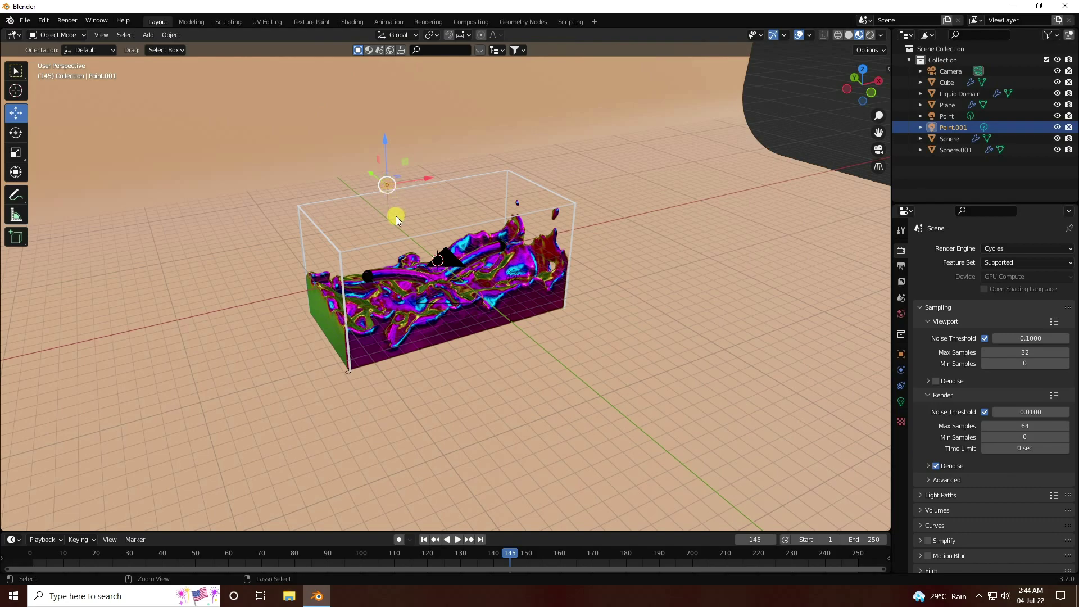
pyautogui.hotkey('ctrl', 'c')
pyautogui.hotkey('ctrl', 'v')
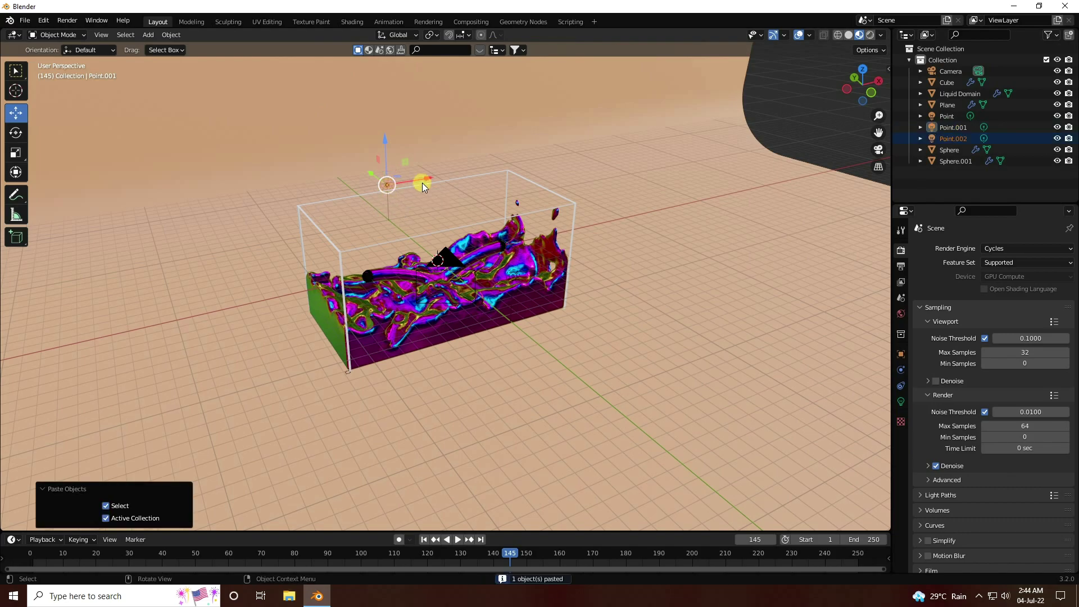
pyautogui.moveTo(423, 183); pyautogui.dragTo(279, 224)
pyautogui.moveTo(279, 225); pyautogui.dragTo(267, 306, button='middle')
pyautogui.press('g')
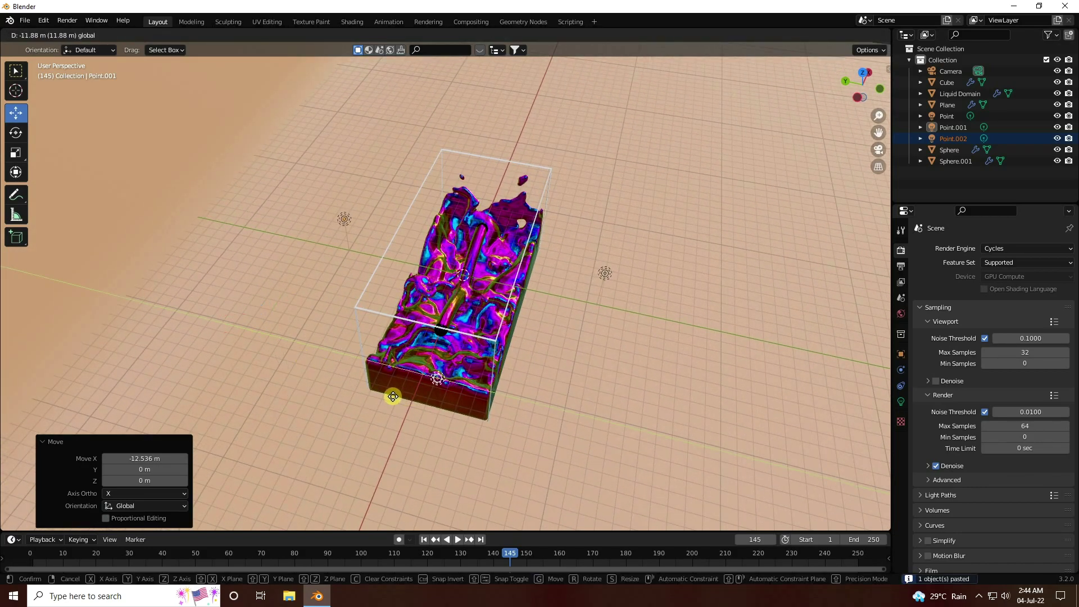
pyautogui.click(368, 395)
pyautogui.moveTo(368, 395); pyautogui.dragTo(354, 370, button='middle')
pyautogui.moveTo(335, 249); pyautogui.dragTo(296, 255)
pyautogui.moveTo(296, 256); pyautogui.dragTo(323, 318, button='middle')
# Step: Paste another light, Point.003, shifted 31.682 m along X to the box's right
pyautogui.hotkey('ctrl', 'c')
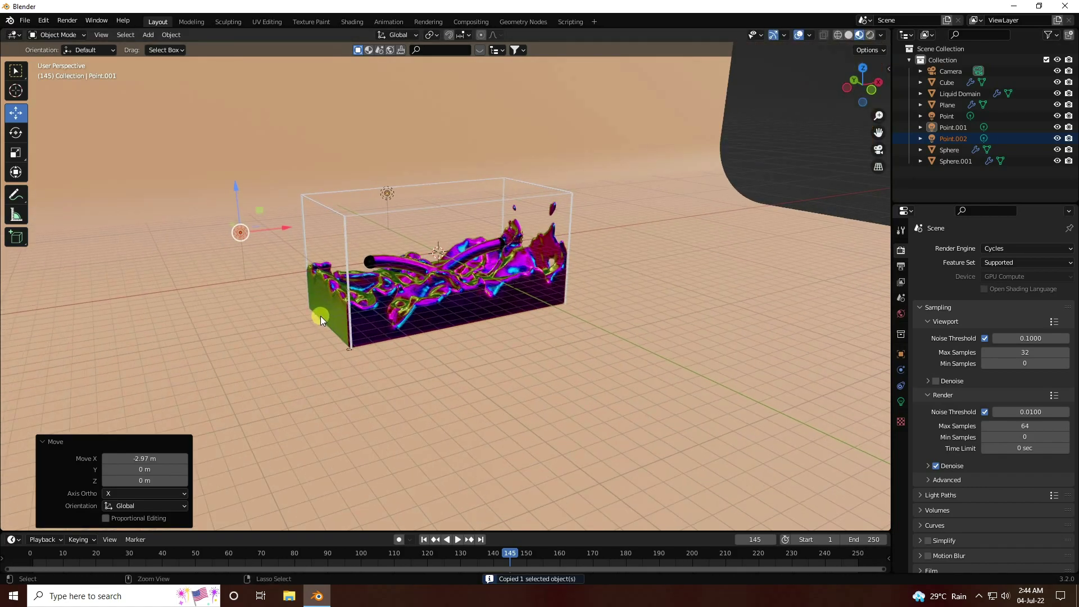
pyautogui.hotkey('ctrl', 'v')
pyautogui.press('g')
pyautogui.press('x')
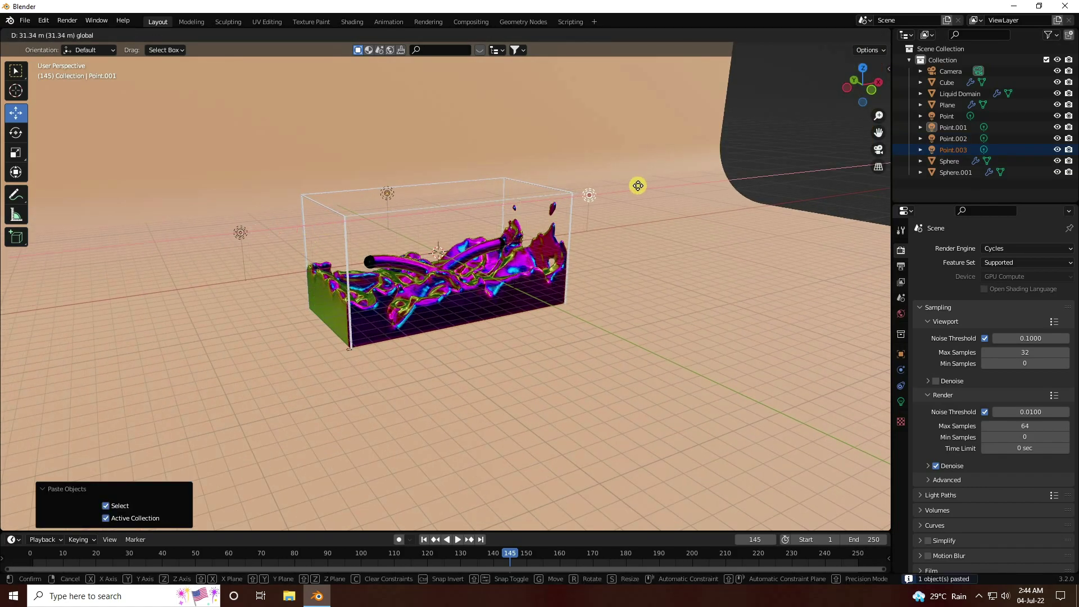
pyautogui.click(641, 183)
pyautogui.moveTo(641, 183); pyautogui.dragTo(468, 285, button='middle')
pyautogui.scroll(3, 414, 269)
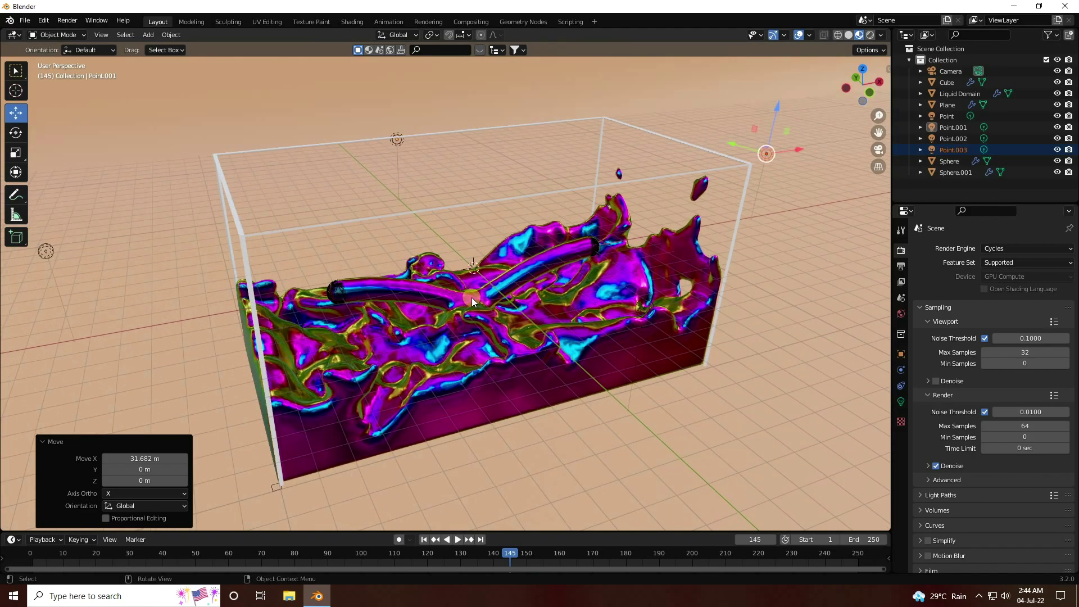
pyautogui.press('KP_0')
# Step: Re-render frame 145 with the added lights and close the render window
pyautogui.click(67, 20)
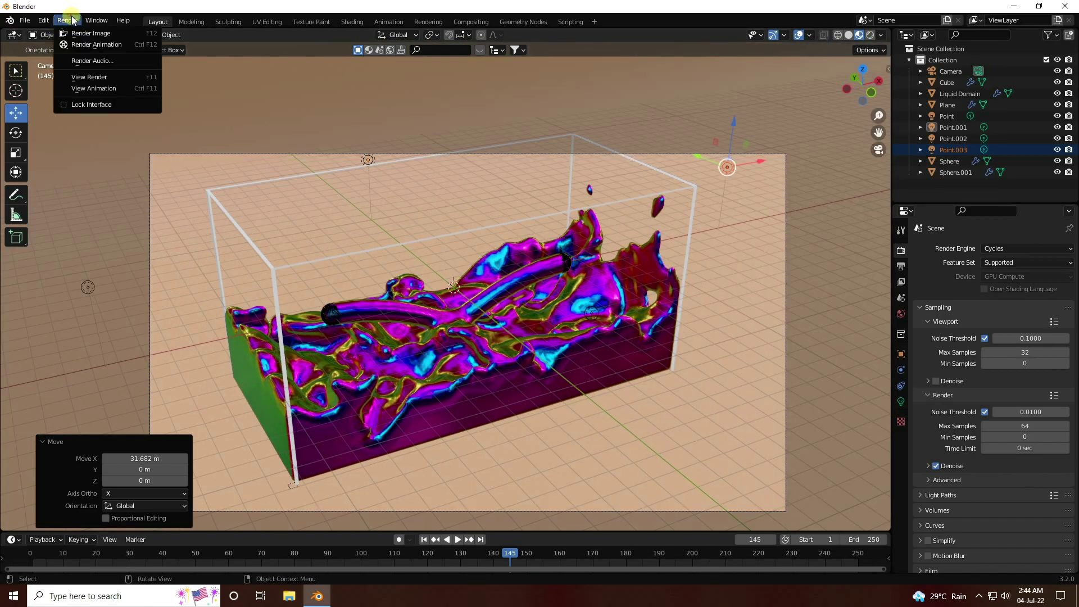
pyautogui.click(79, 35)
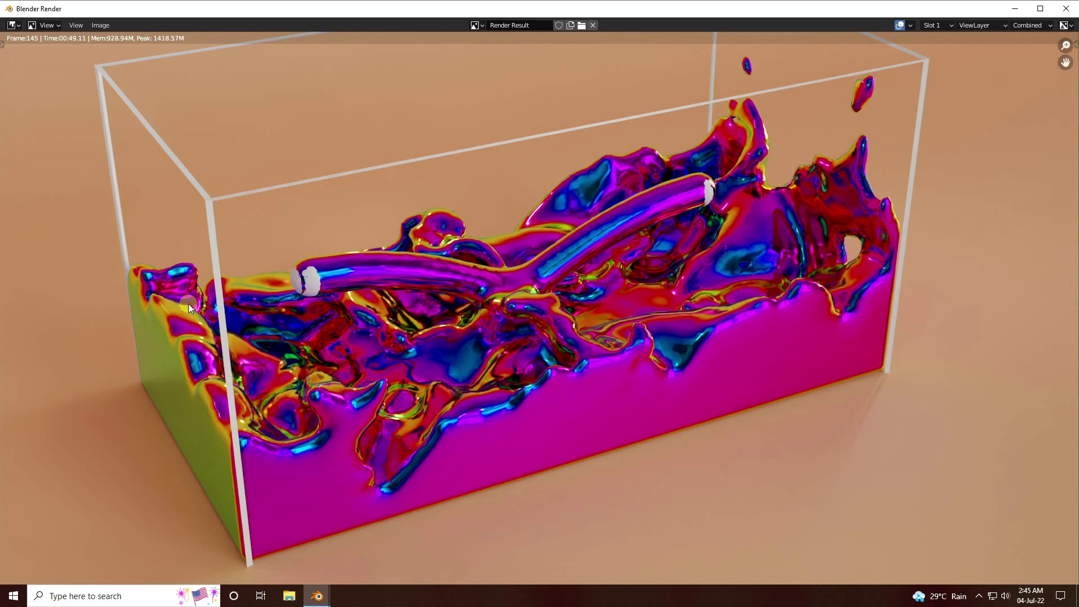
pyautogui.scroll(-3, 452, 376)
pyautogui.scroll(2, 451, 376)
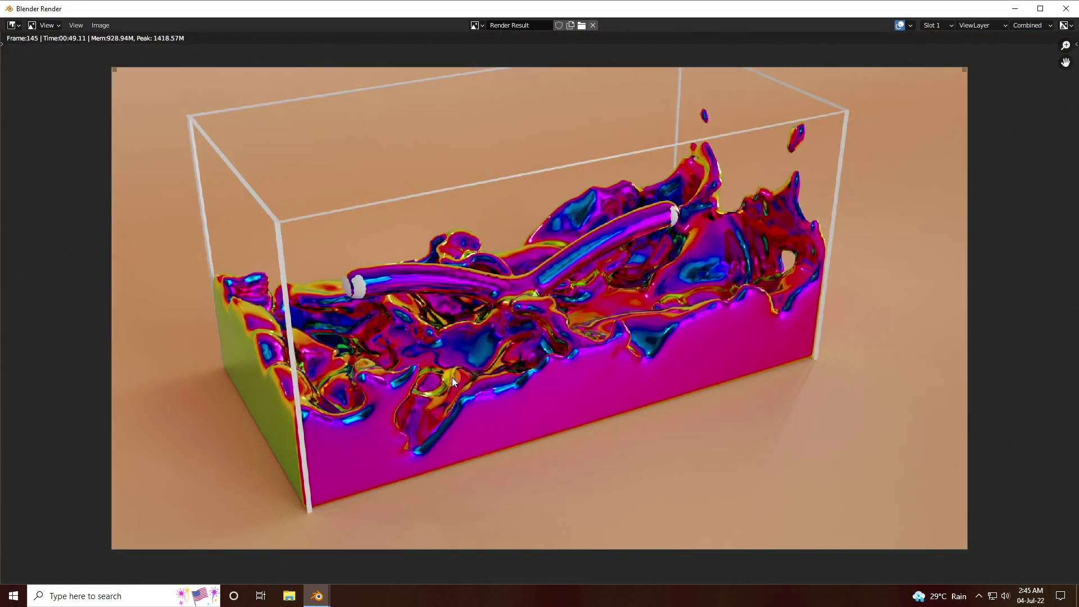
pyautogui.click(1066, 8)
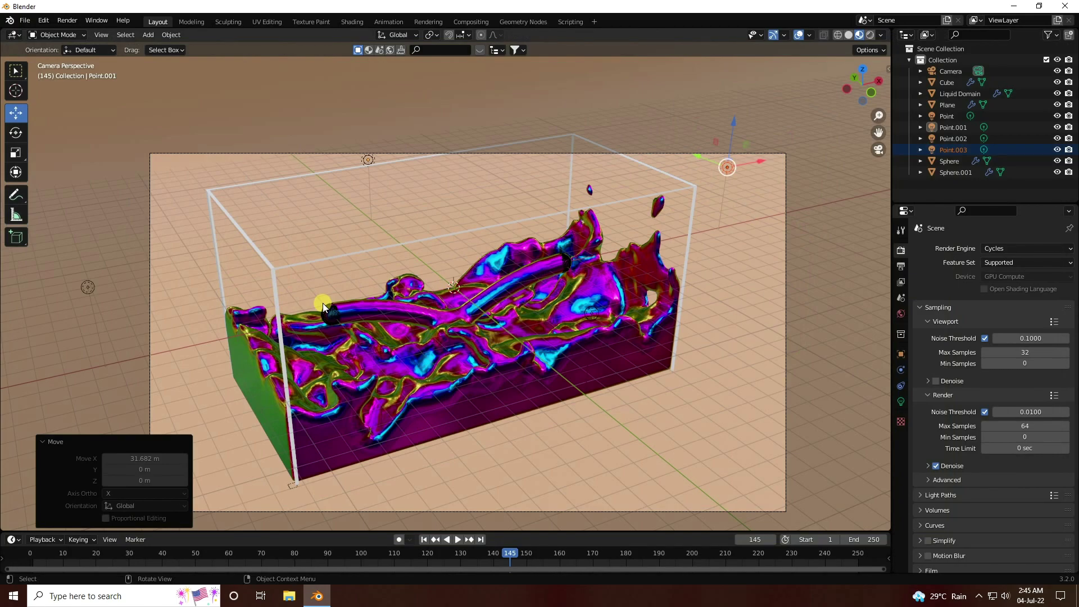
# Step: Select the Liquid Domain and free all of its baked simulation cache
pyautogui.click(434, 333)
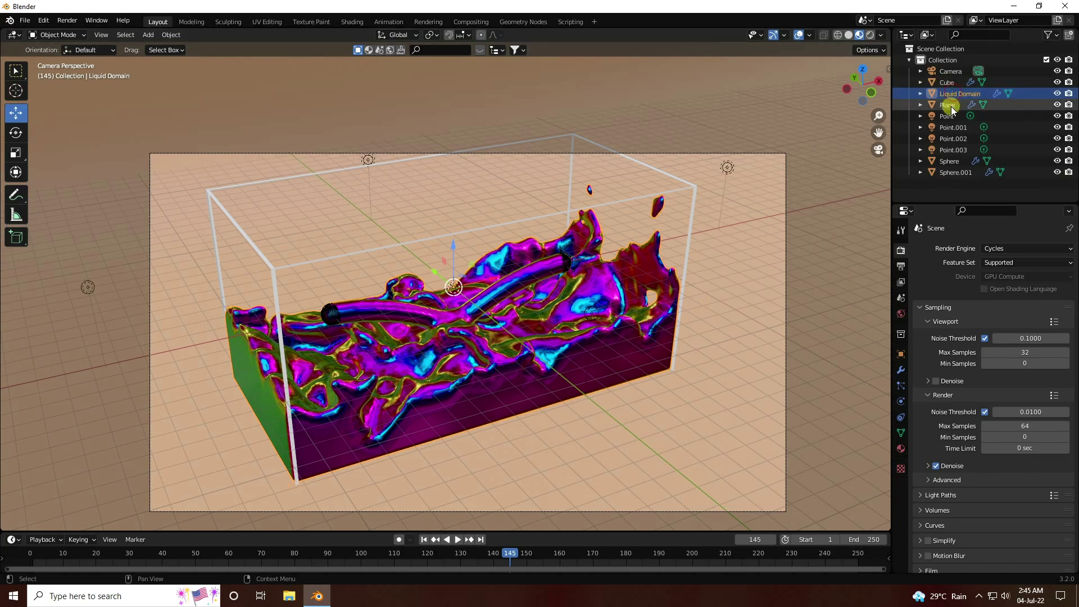
pyautogui.click(901, 400)
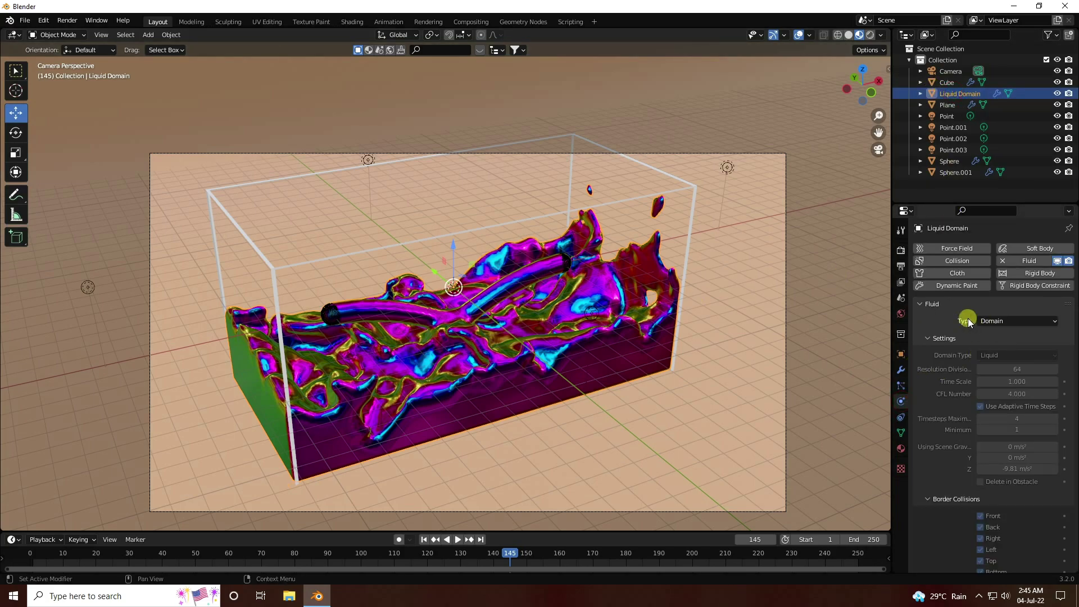
pyautogui.scroll(-3, 920, 391)
pyautogui.scroll(-15, 920, 390)
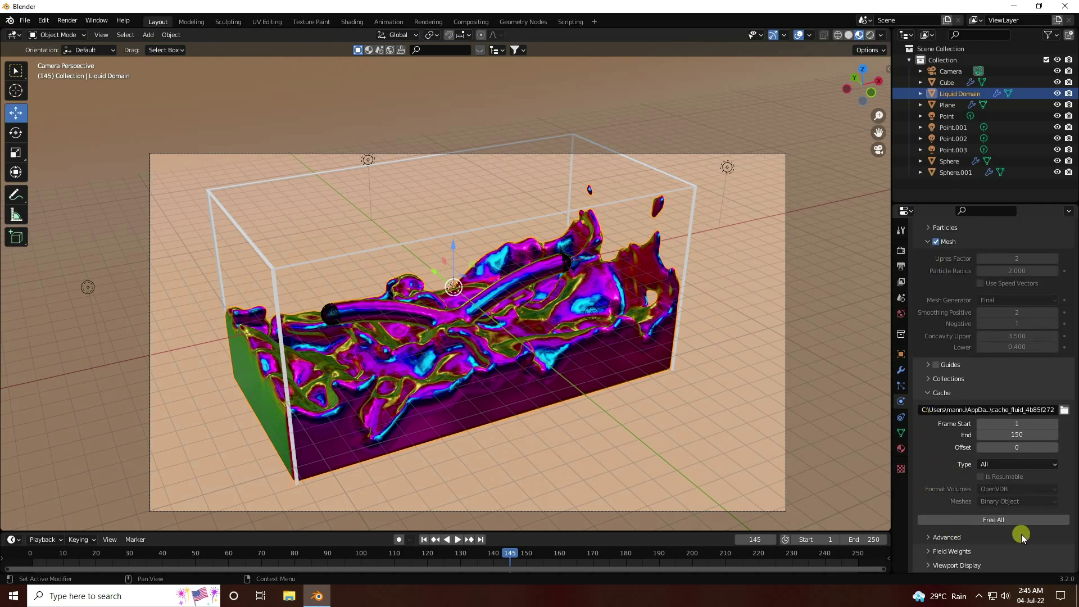
pyautogui.click(959, 519)
# Step: Set the liquid domain's cache end frame to 250
pyautogui.scroll(3, 949, 489)
pyautogui.scroll(-1, 950, 486)
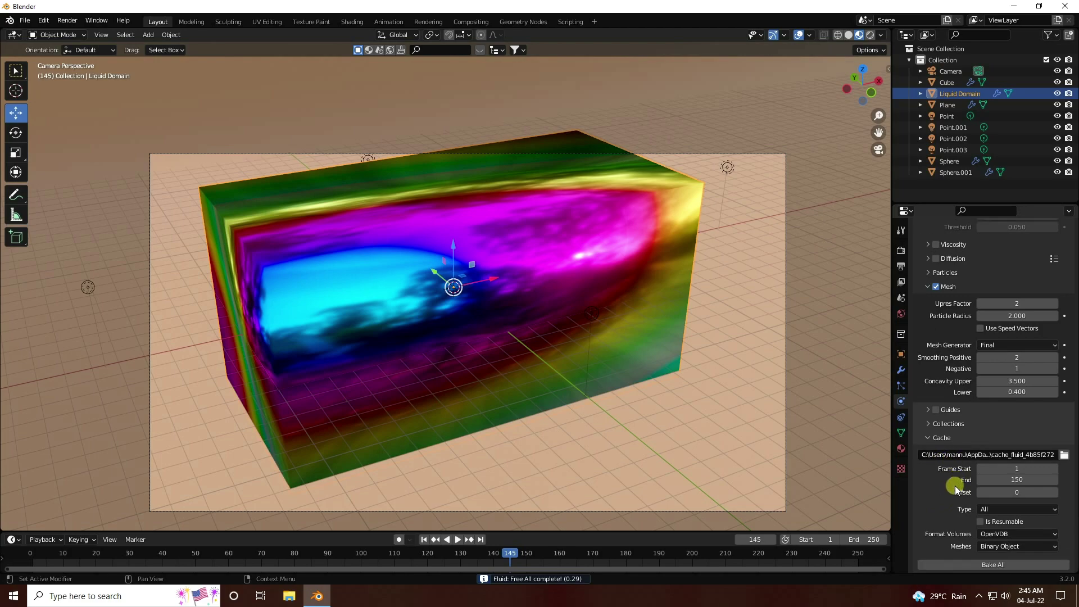
pyautogui.click(1004, 480)
pyautogui.write('250')
pyautogui.press('Return')
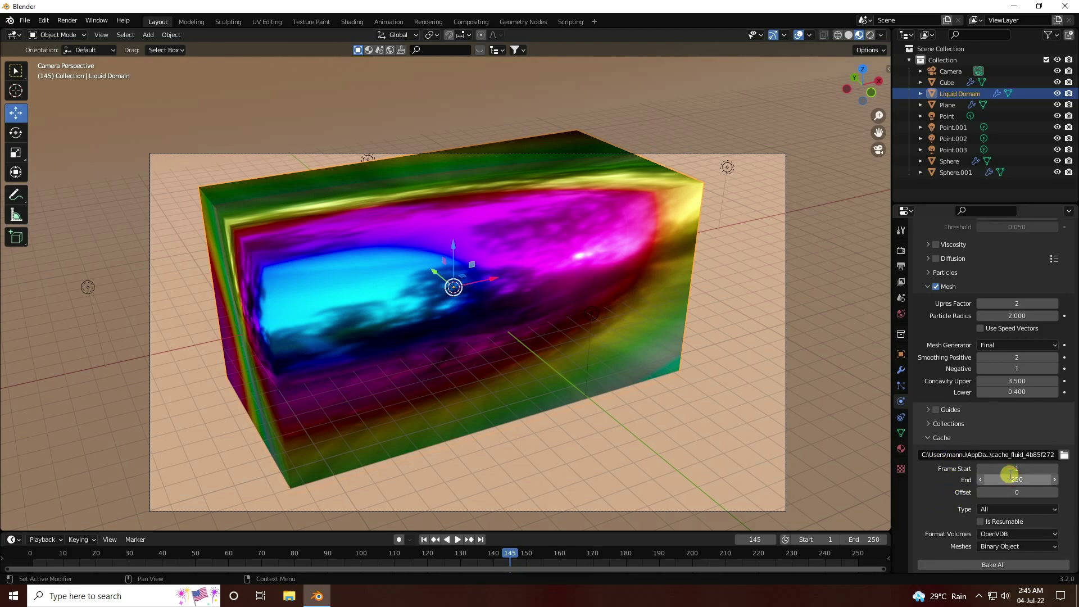
# Step: Raise the domain's resolution divisions to 200
pyautogui.scroll(10, 939, 489)
pyautogui.scroll(10, 934, 495)
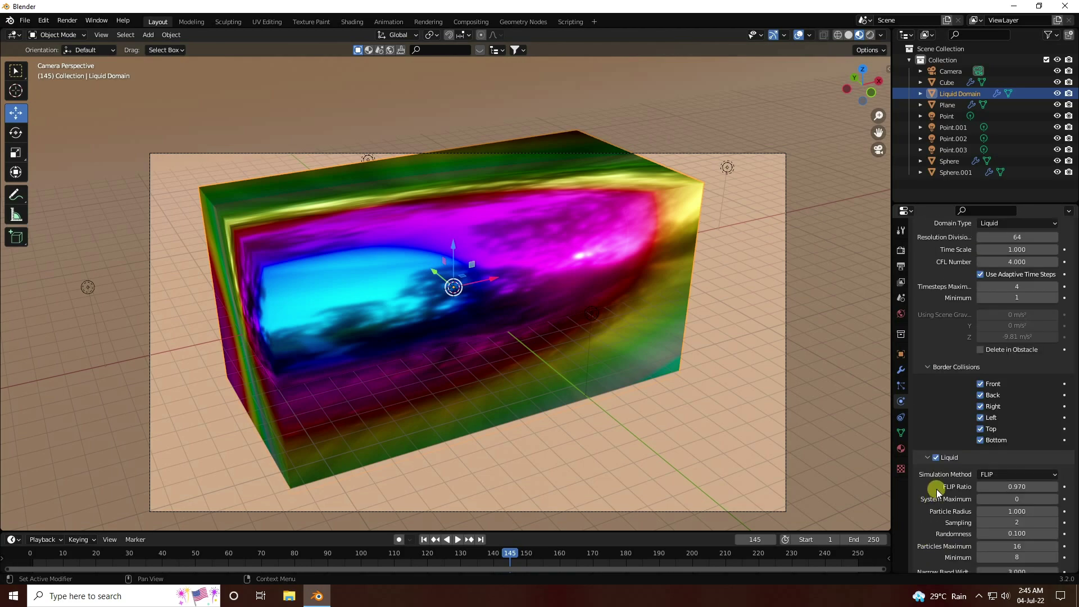
pyautogui.click(1015, 369)
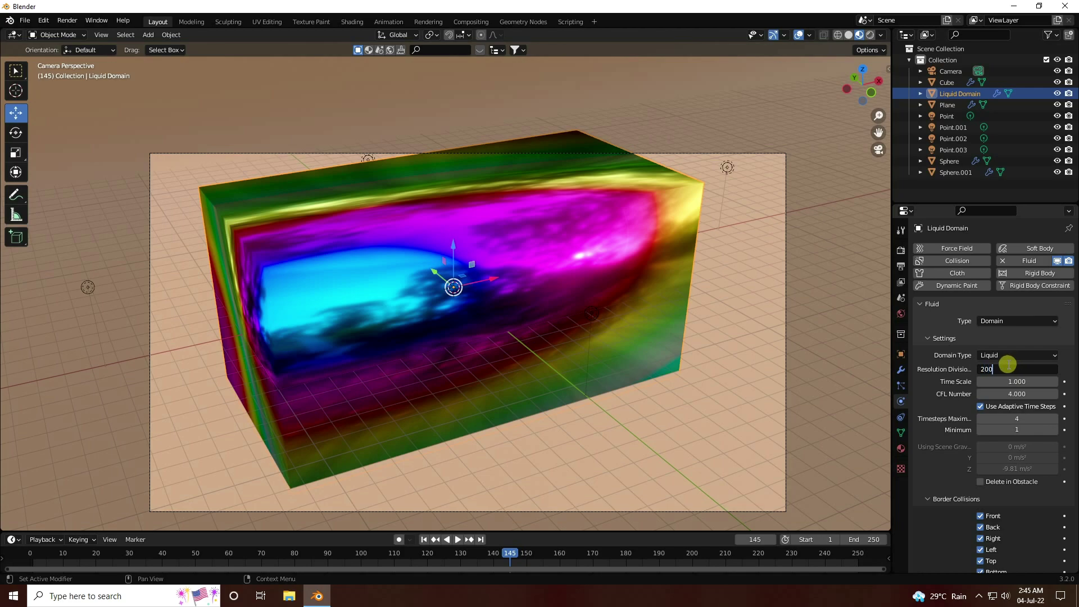
pyautogui.press('Return')
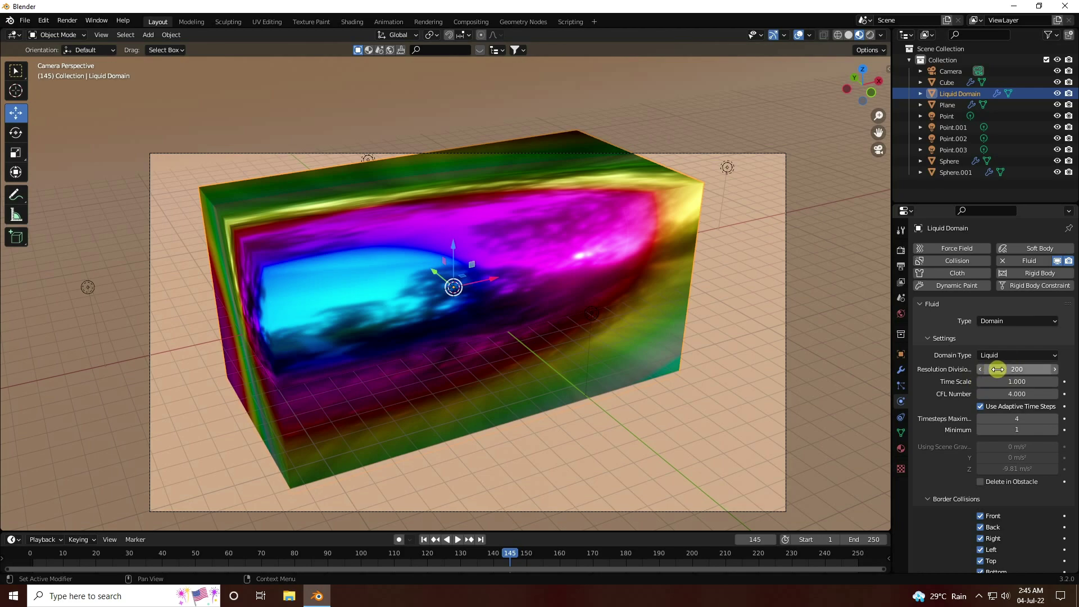